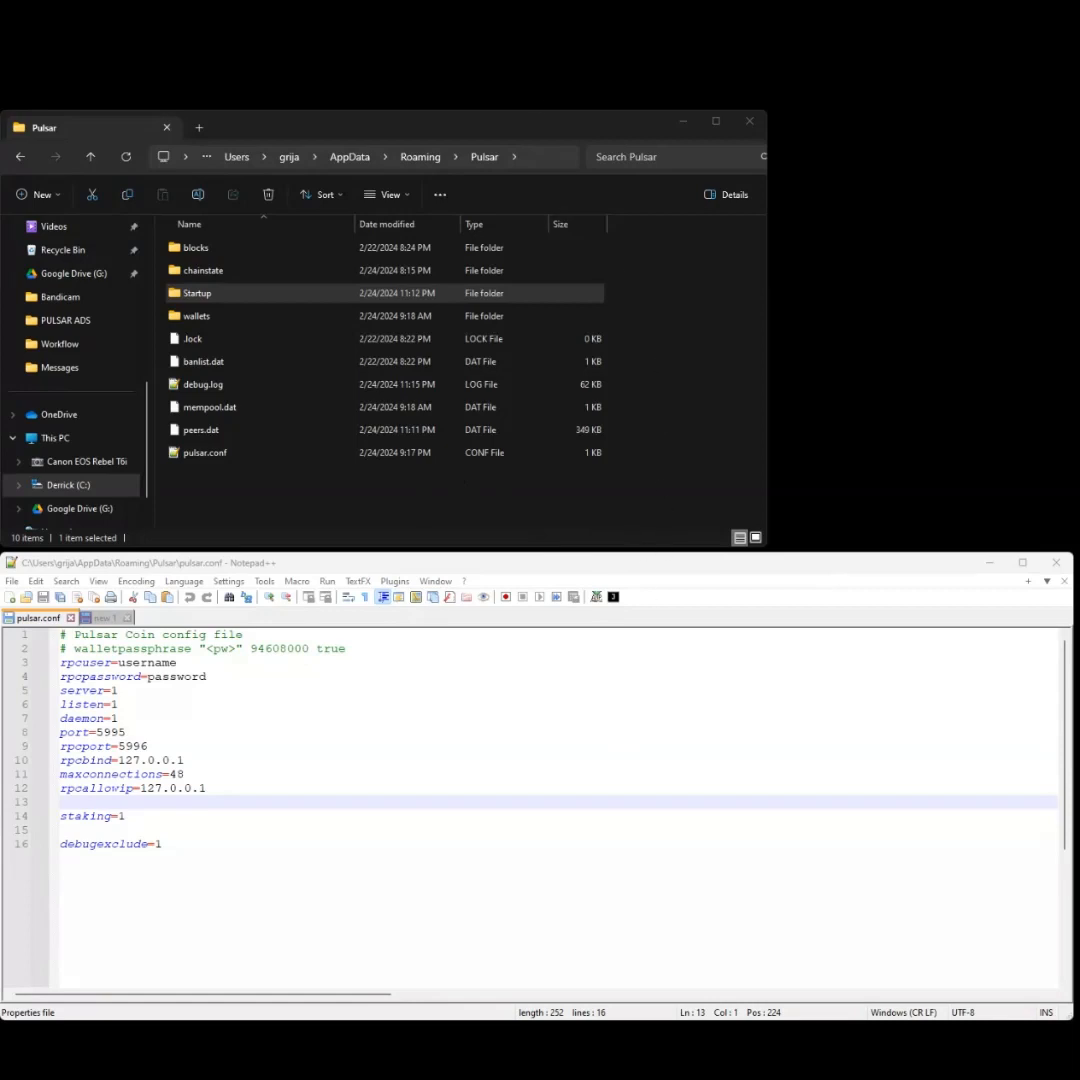
{"action": "left_click", "coordinate": [536, 156]}
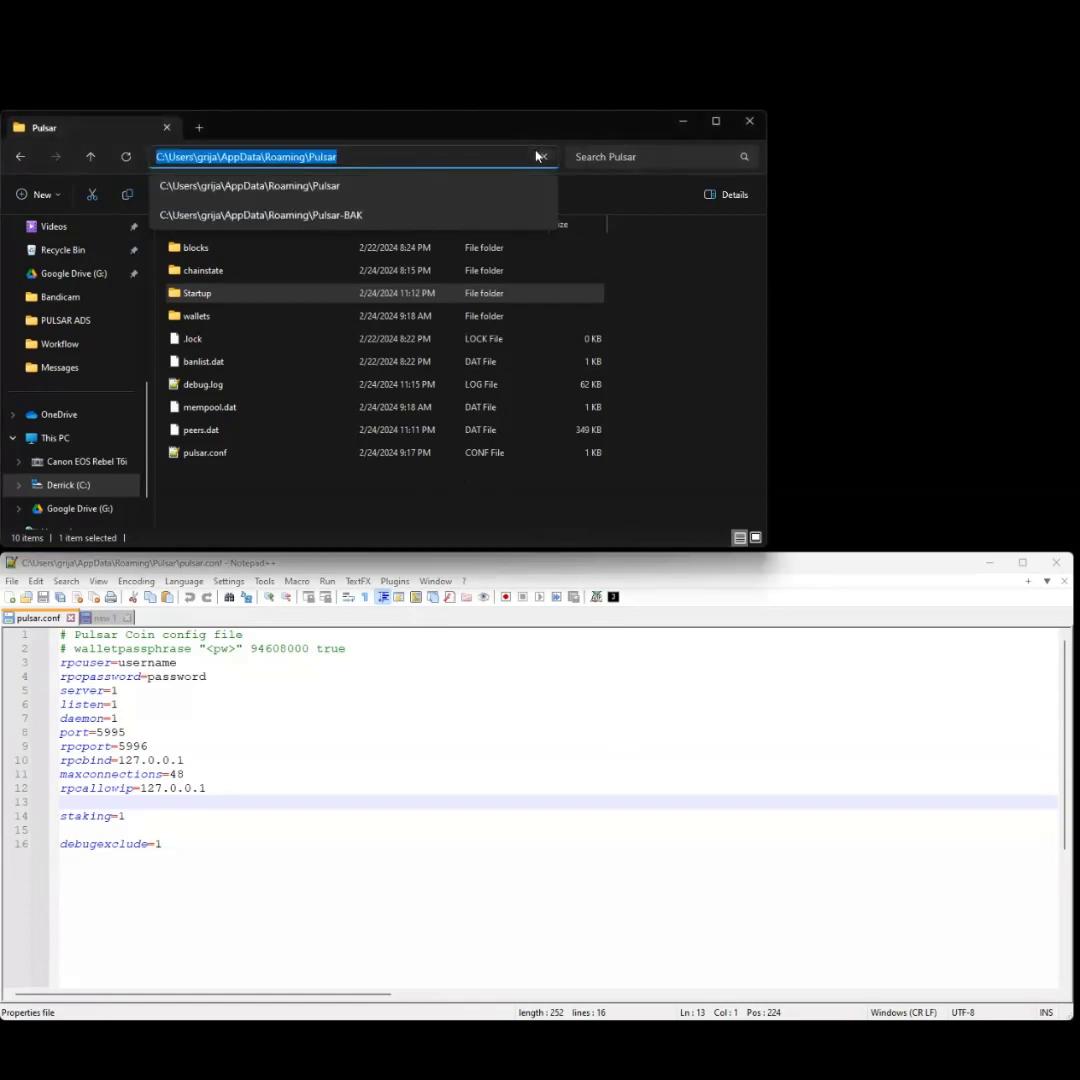
{"action": "type", "text": "%appdata"}
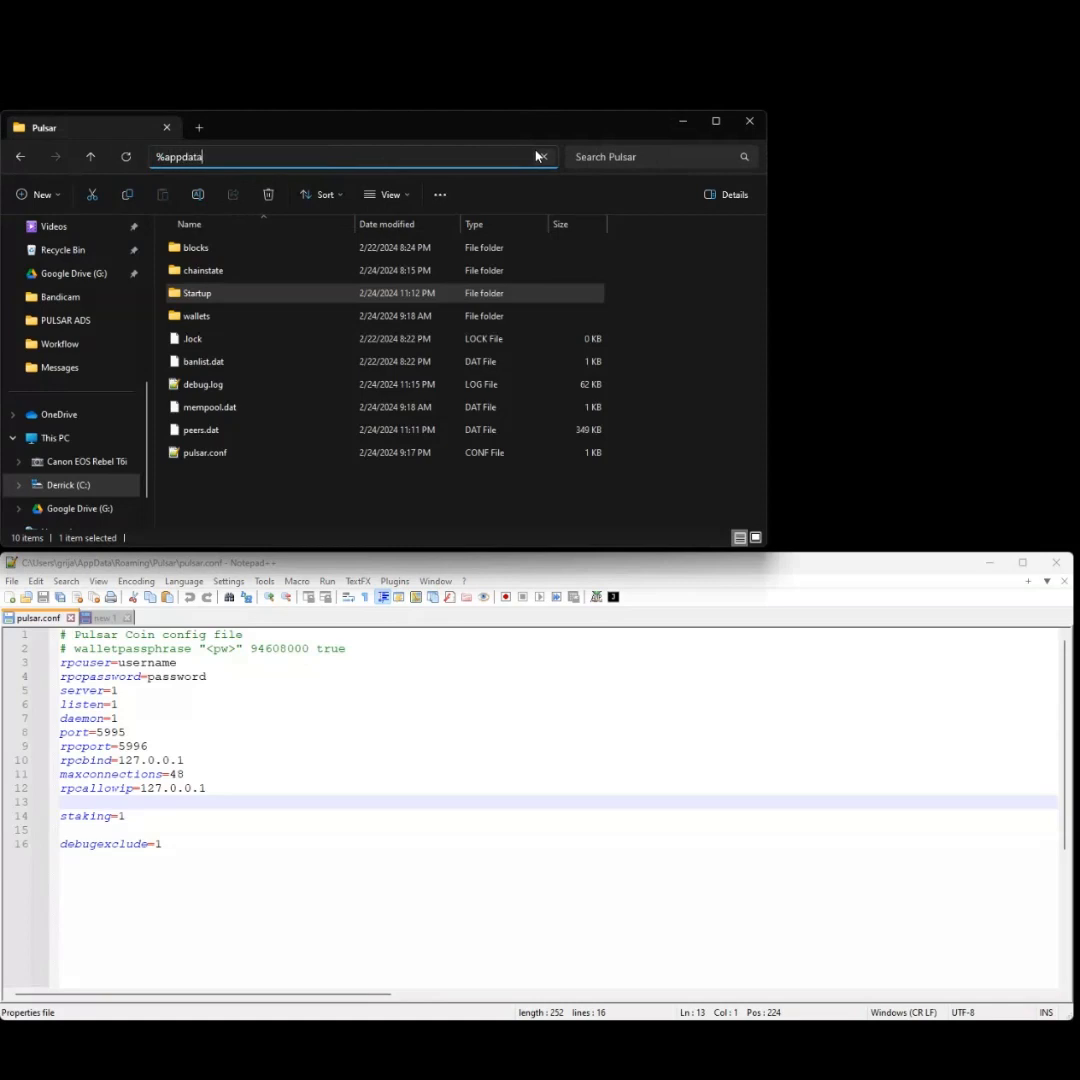
{"action": "type", "text": "%\\Pulsar"}
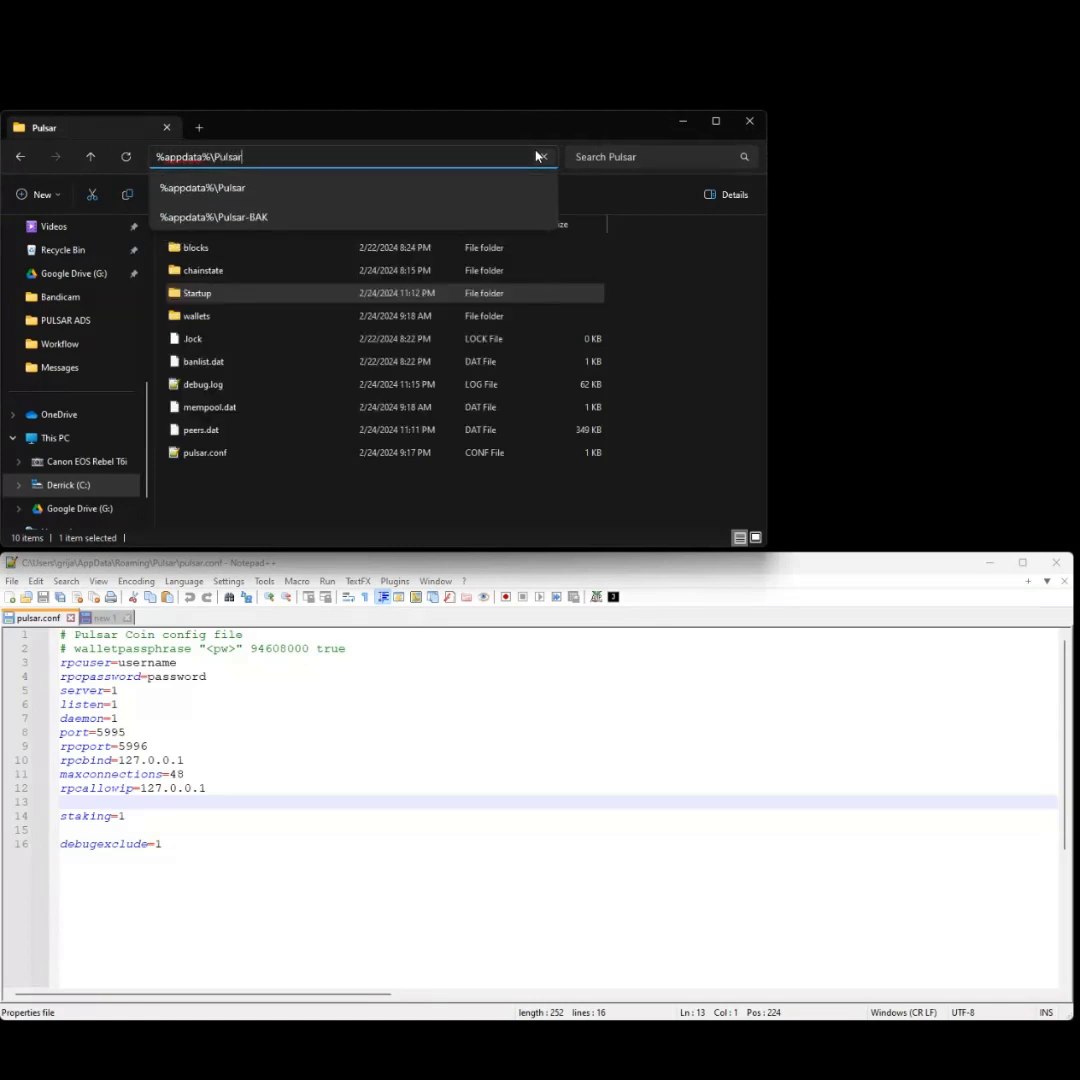
{"action": "key", "text": "Return"}
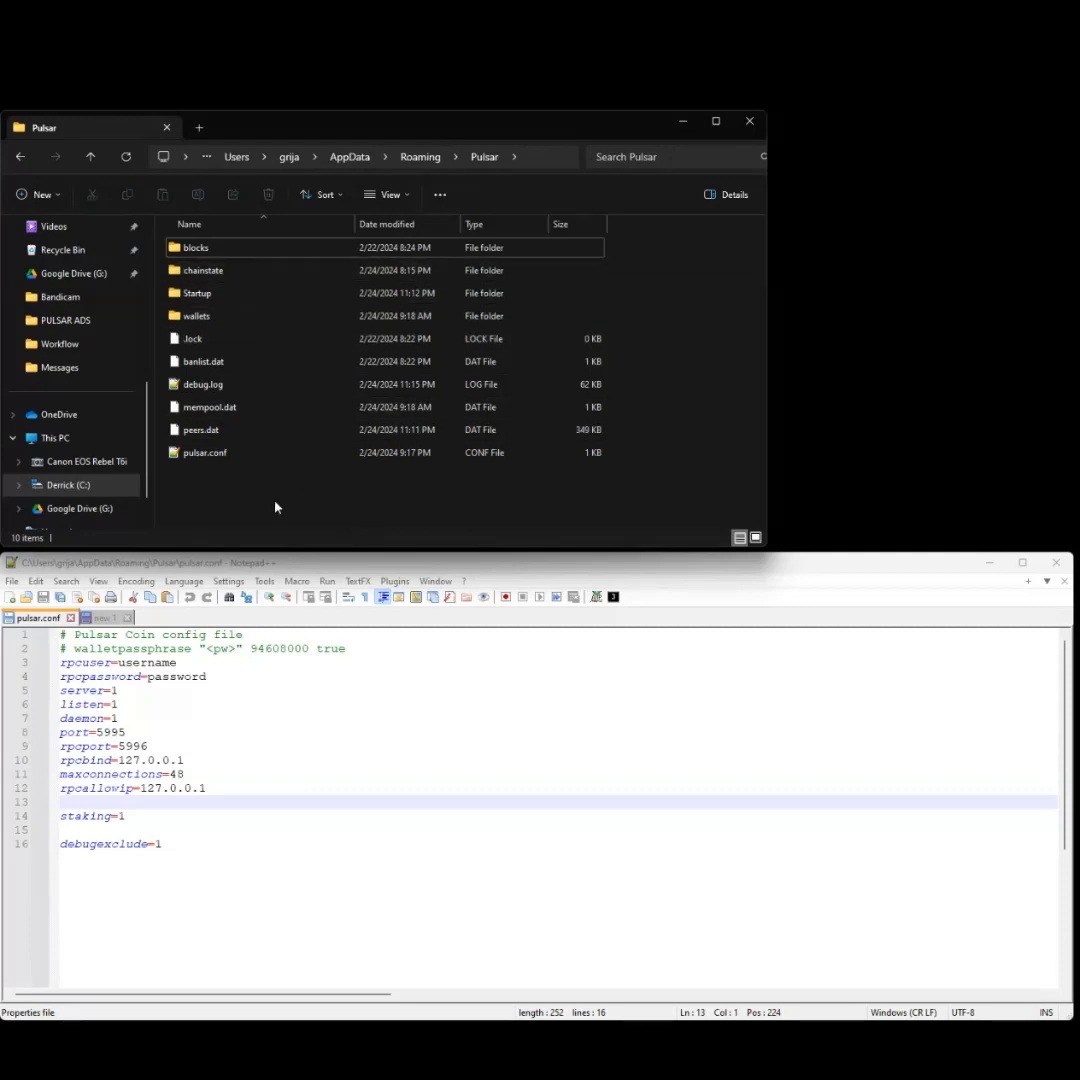
- In the Pulsar Startup folder, create an empty text document named New Text Document.txt
{"action": "double_click", "coordinate": [242, 296]}
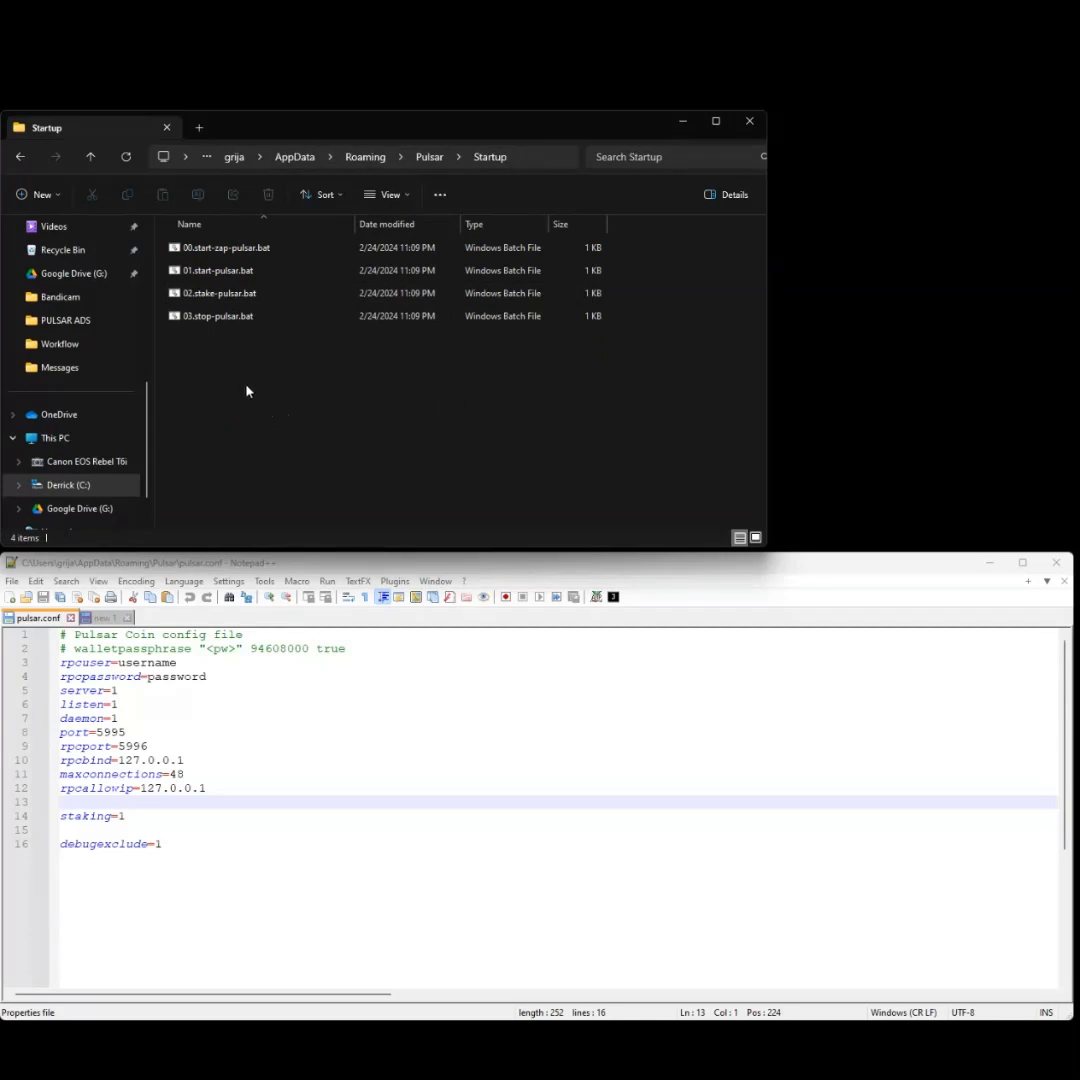
{"action": "right_click", "coordinate": [246, 391]}
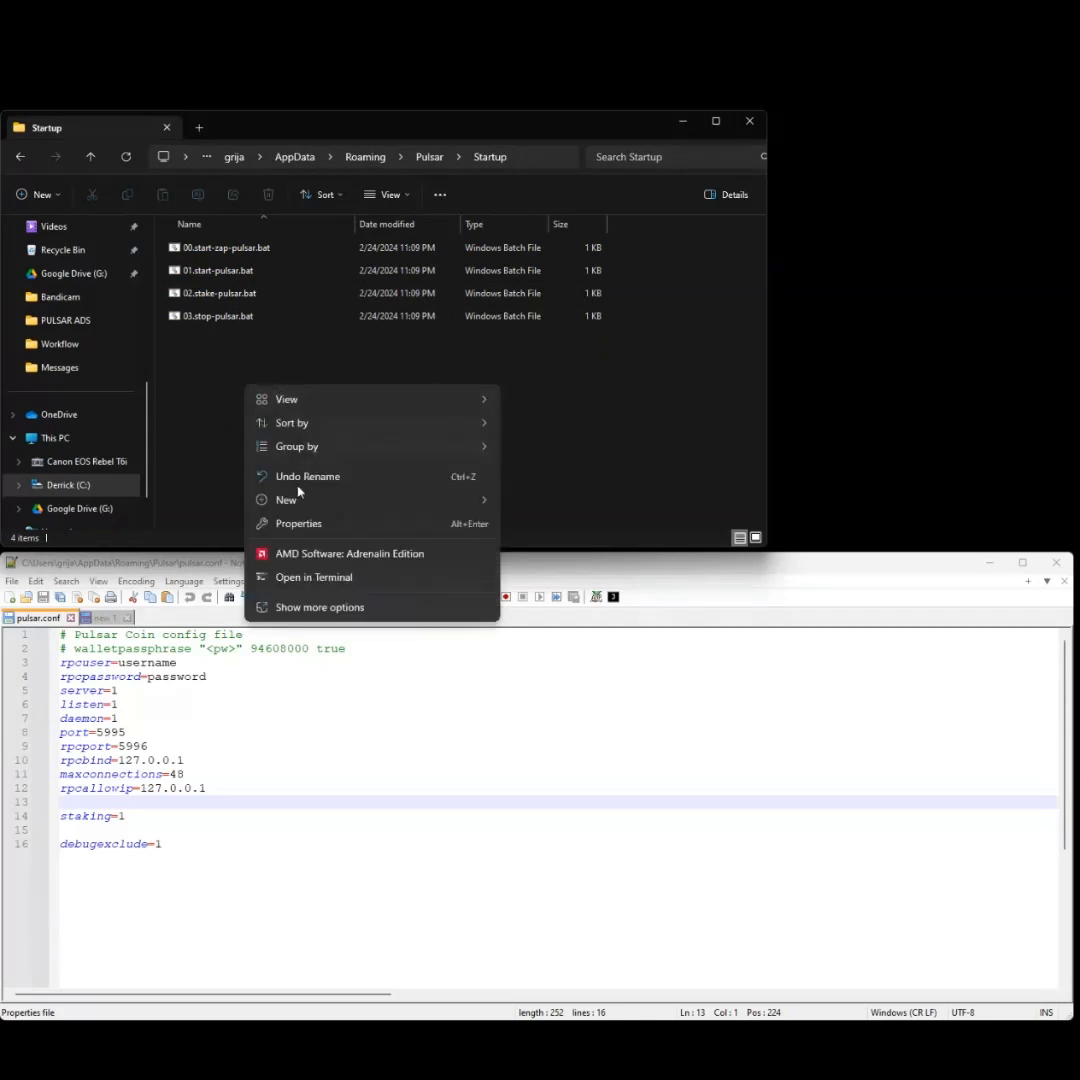
{"action": "mouse_move", "coordinate": [310, 502]}
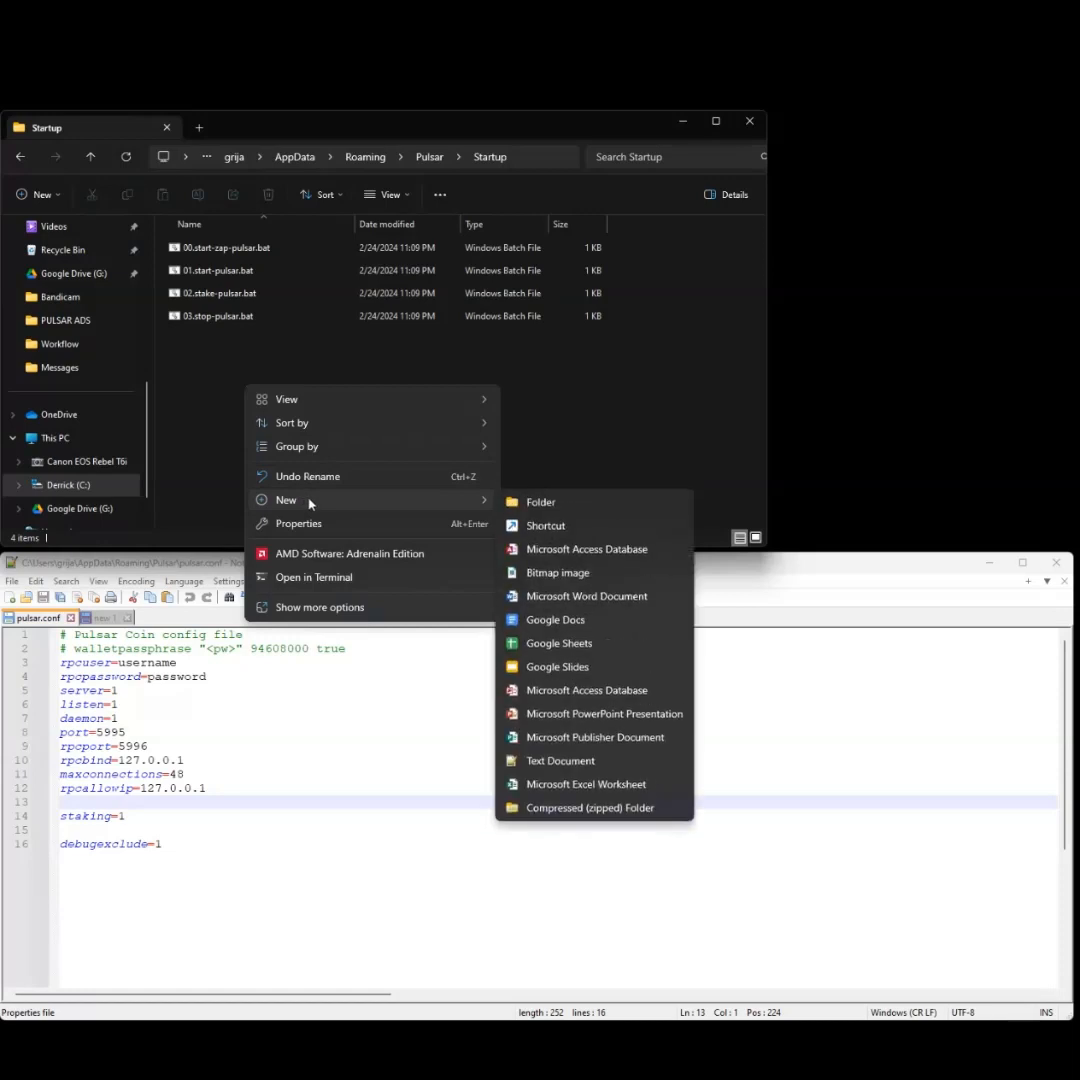
{"action": "left_click", "coordinate": [585, 760]}
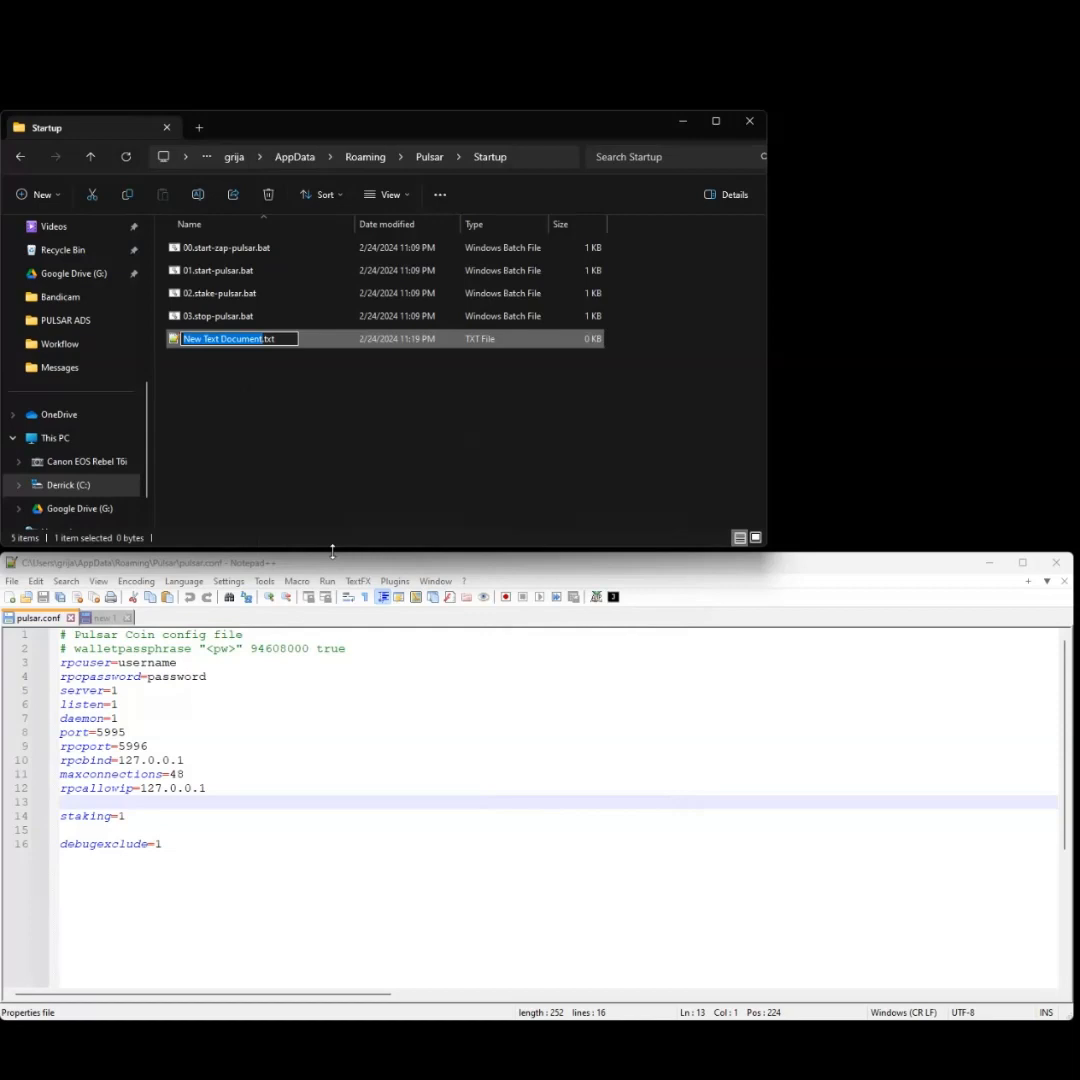
{"action": "key", "text": "End"}
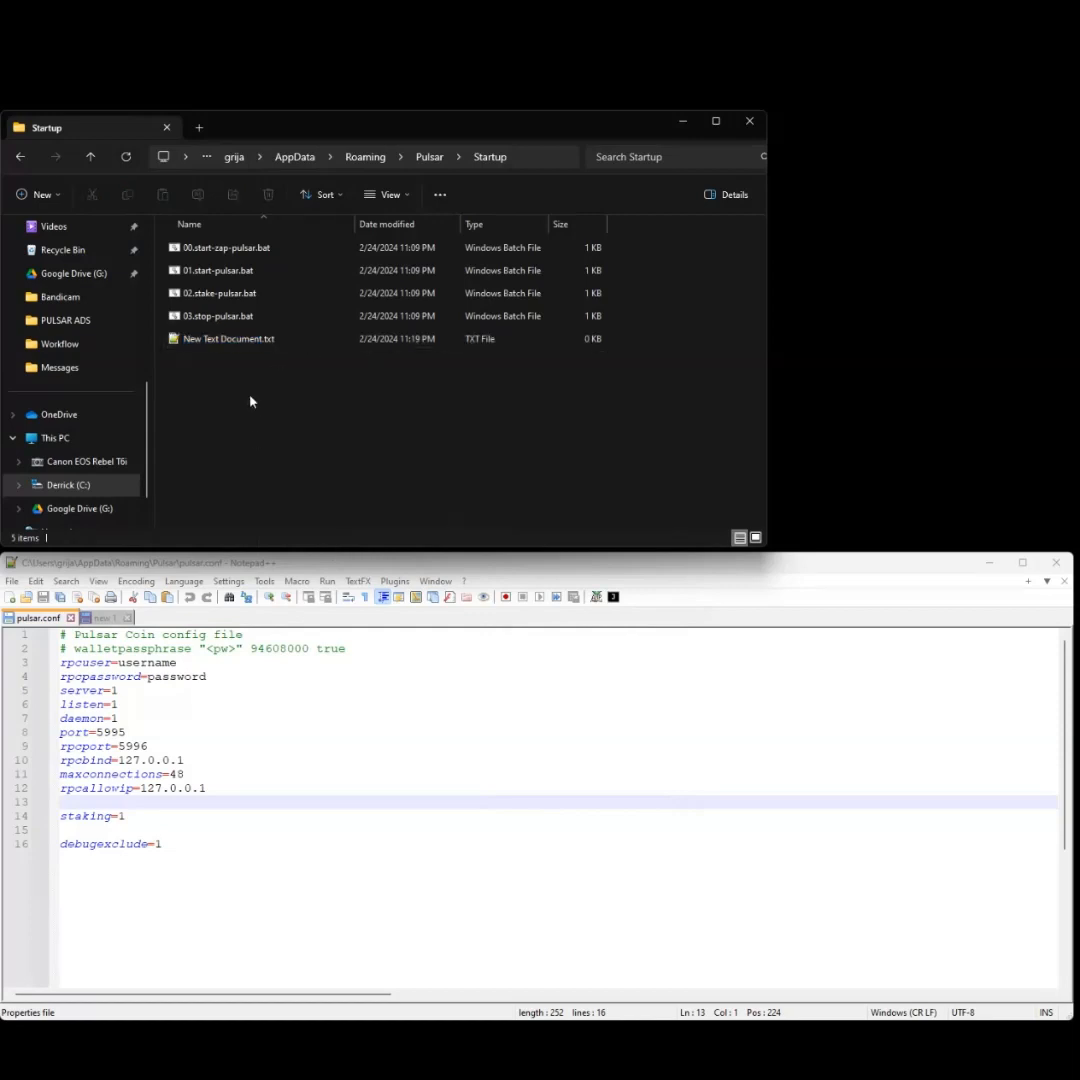
{"action": "key", "text": "Return"}
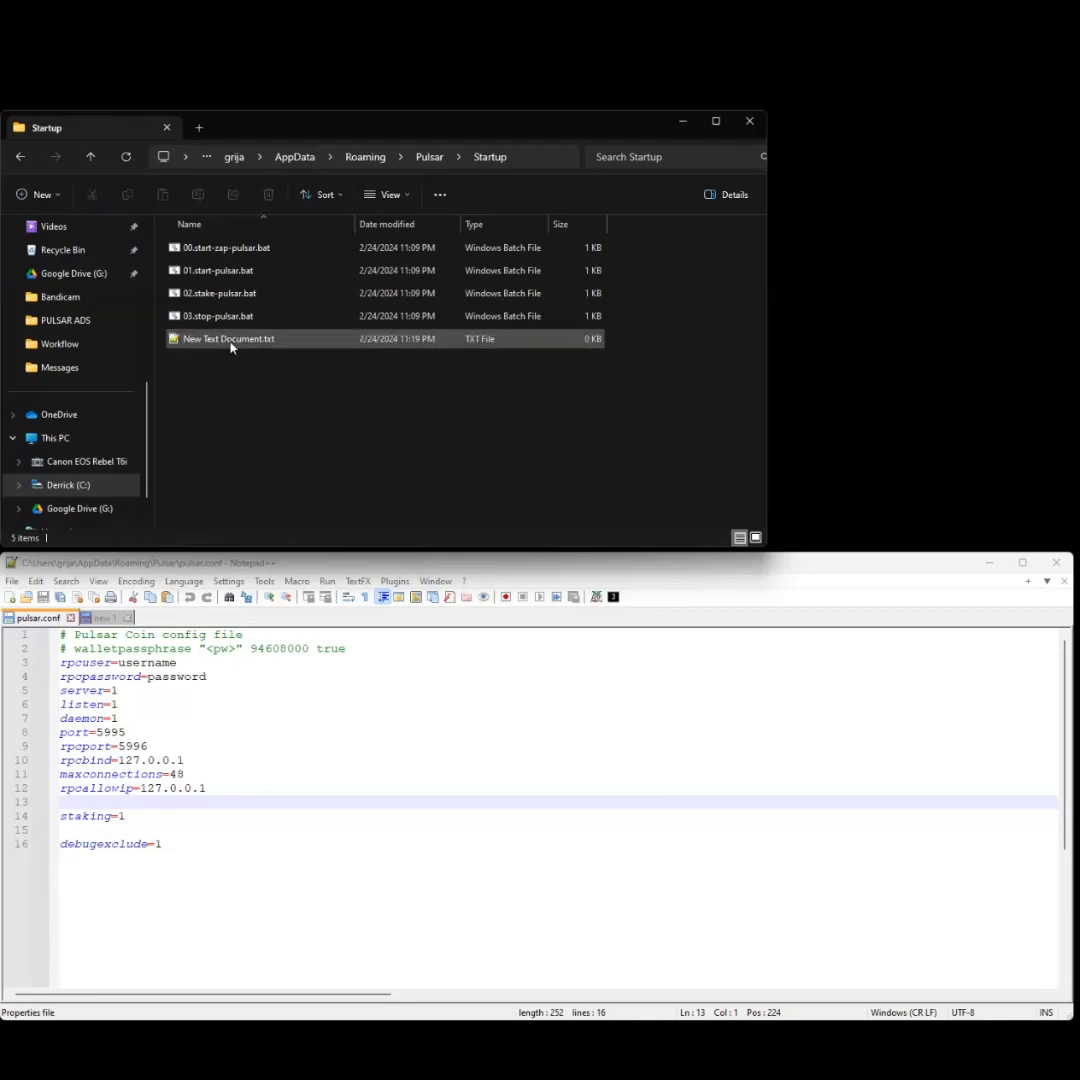
- Write 'Some BATCH commands go in here.' into New Text Document.txt in Notepad++ and save it
{"action": "double_click", "coordinate": [230, 345]}
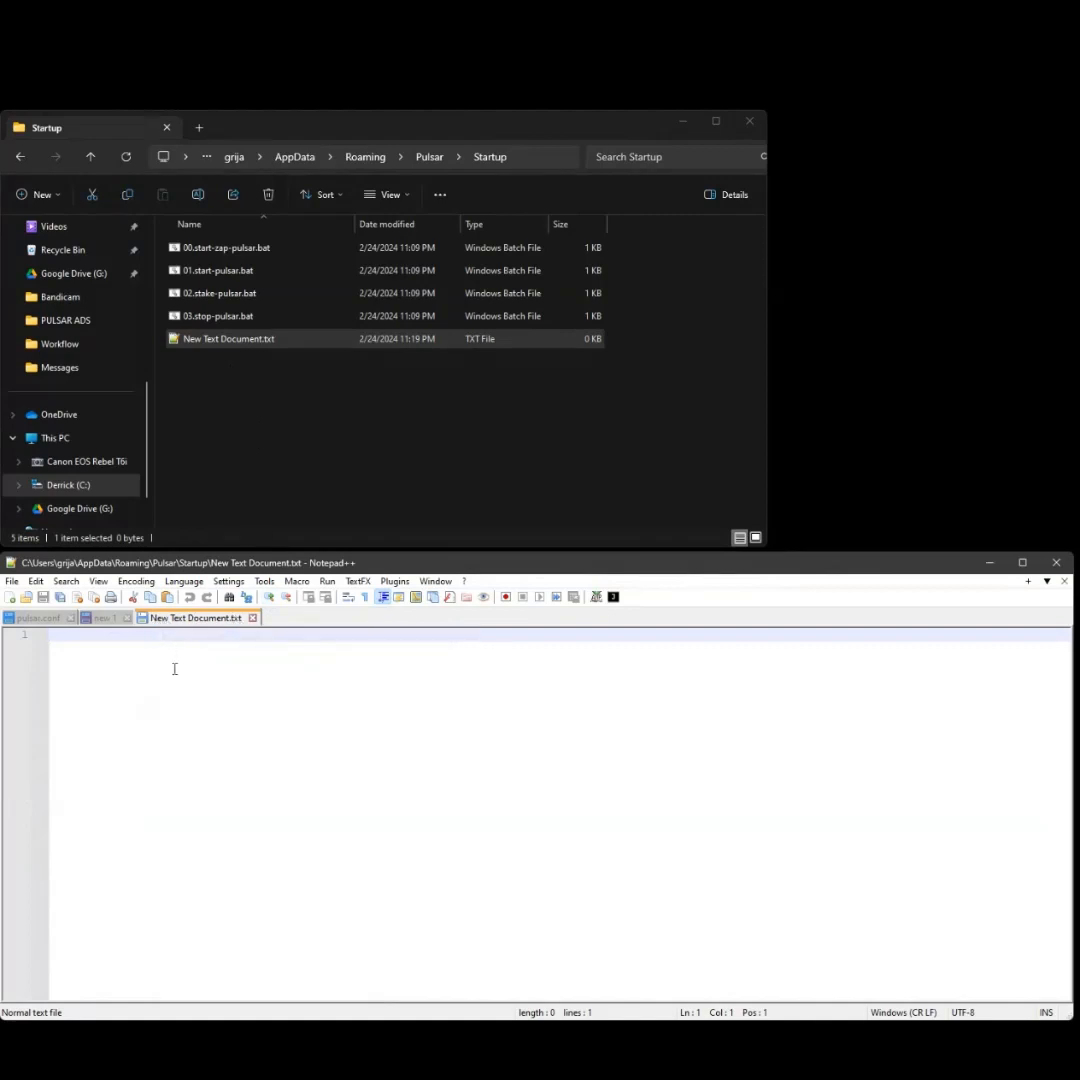
{"action": "type", "text": "Some BAT"}
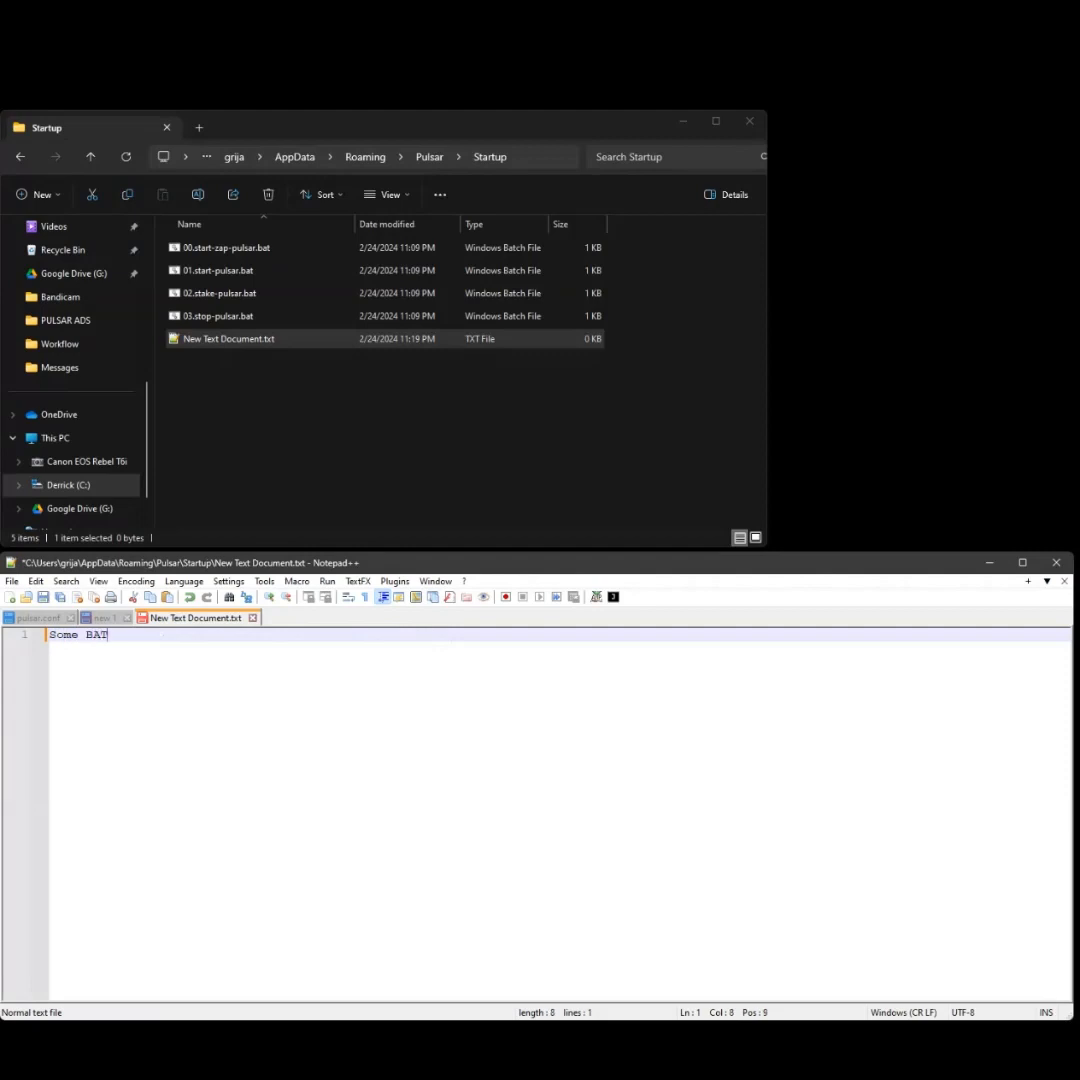
{"action": "type", "text": "CH commands go in here."}
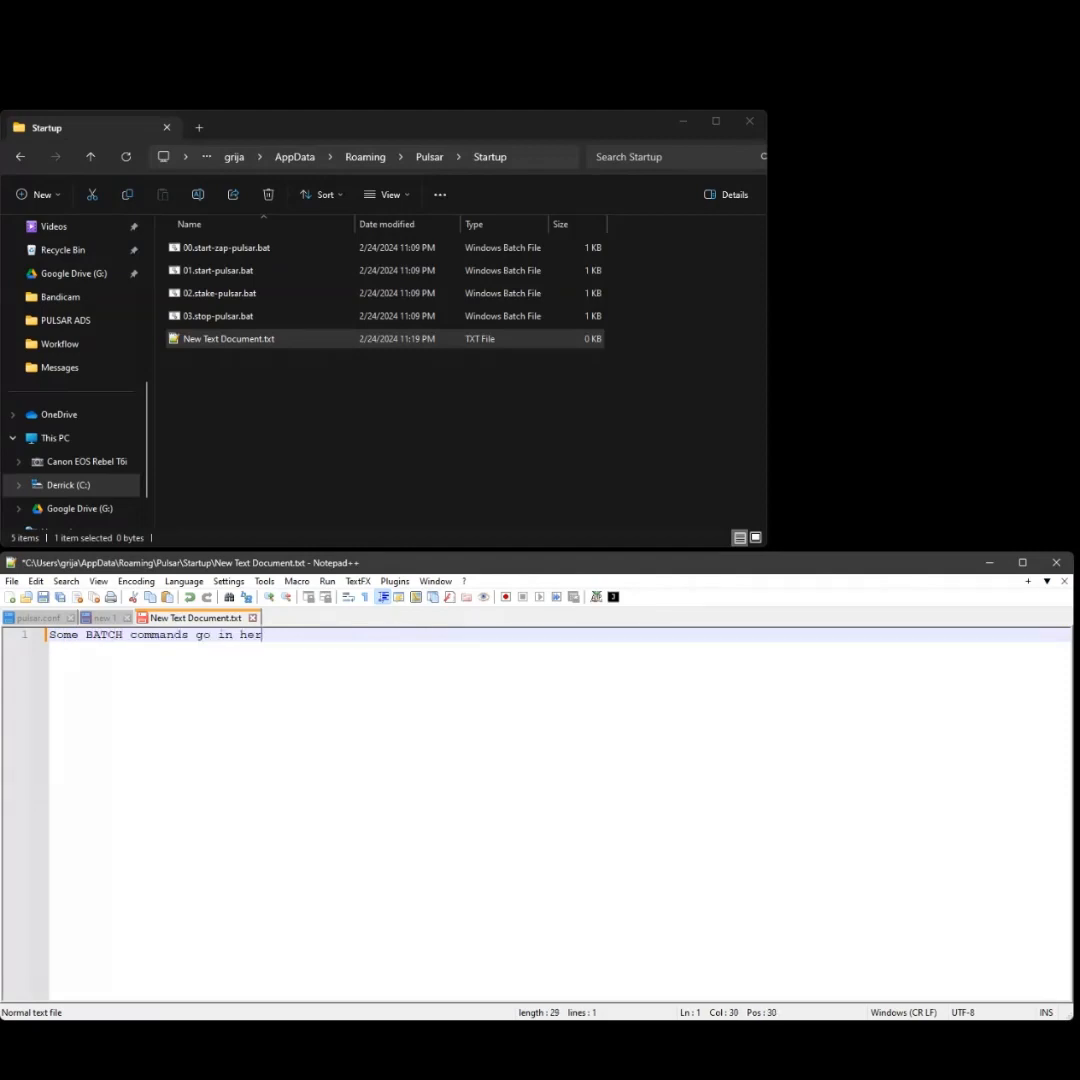
{"action": "key", "text": "ctrl+s"}
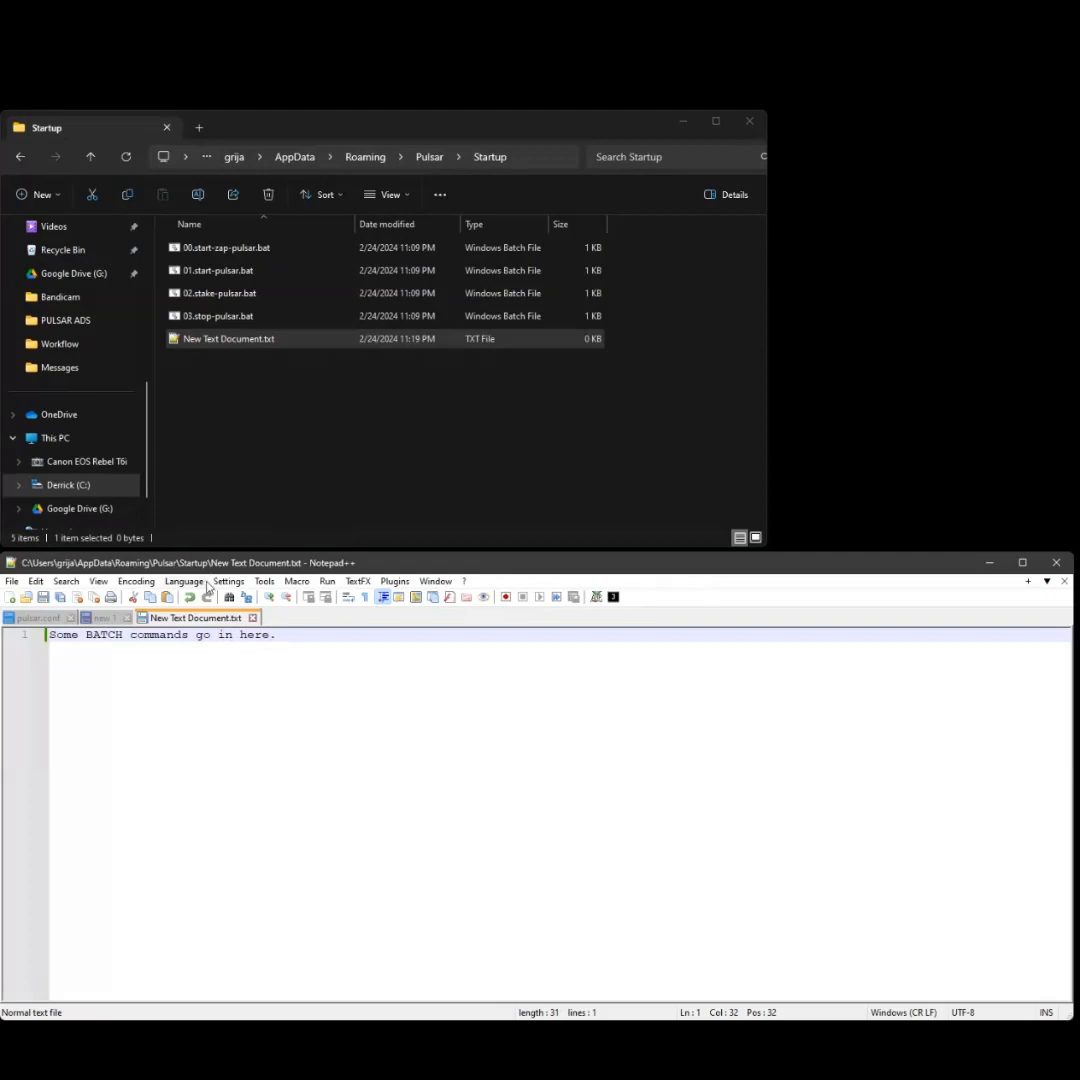
- Close the saved New Text Document.txt tab in Notepad++
{"action": "left_click", "coordinate": [12, 581]}
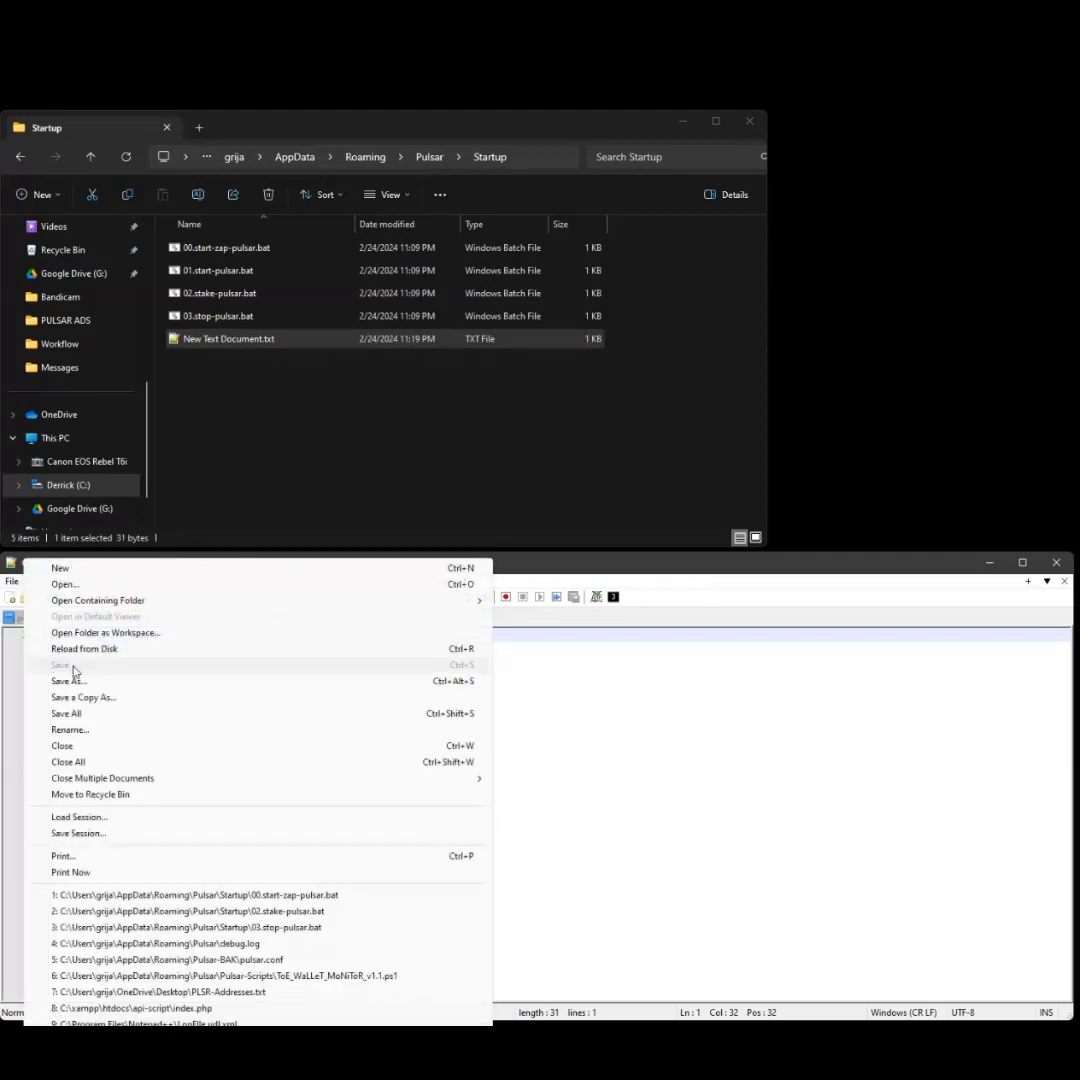
{"action": "left_click", "coordinate": [786, 733]}
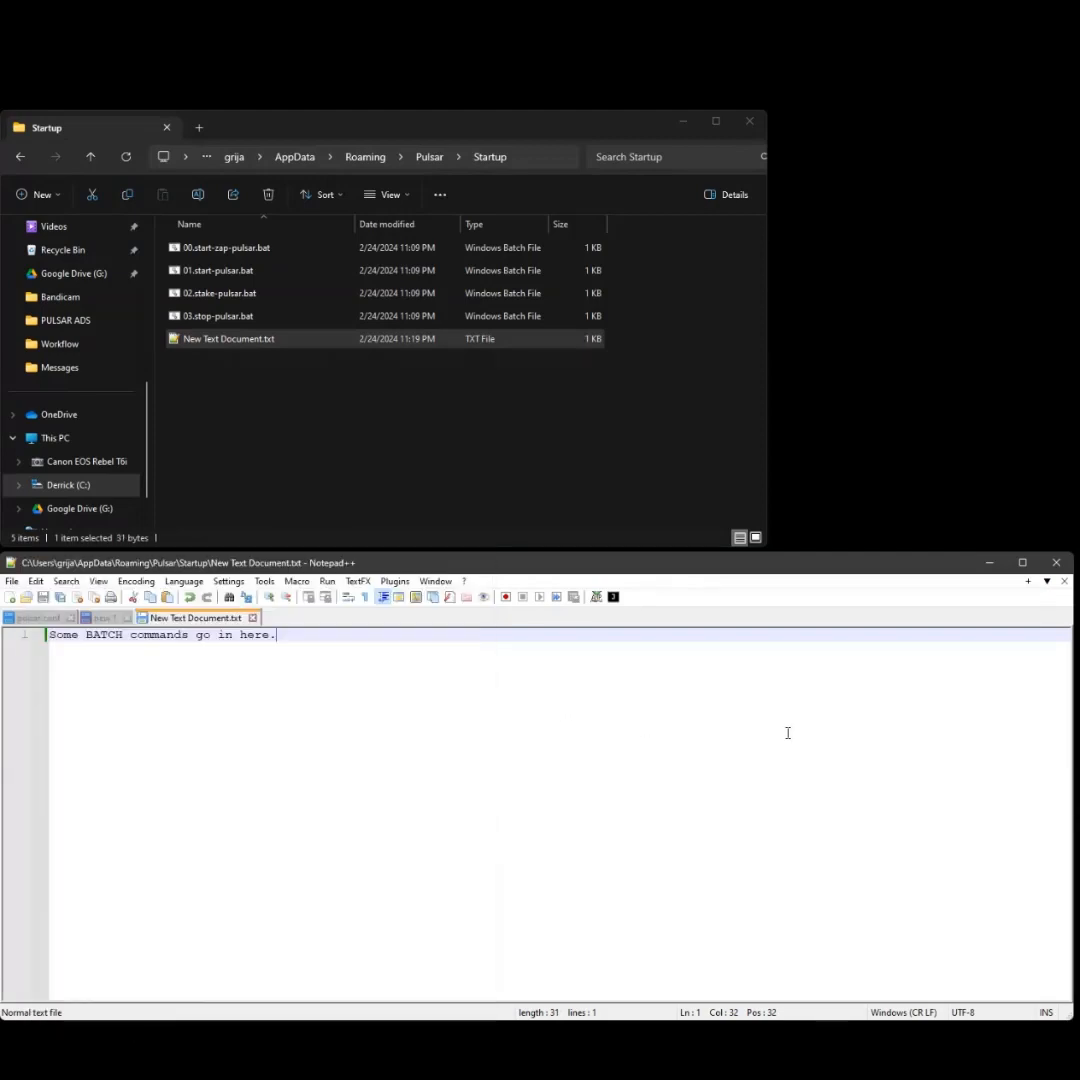
{"action": "left_click", "coordinate": [411, 400]}
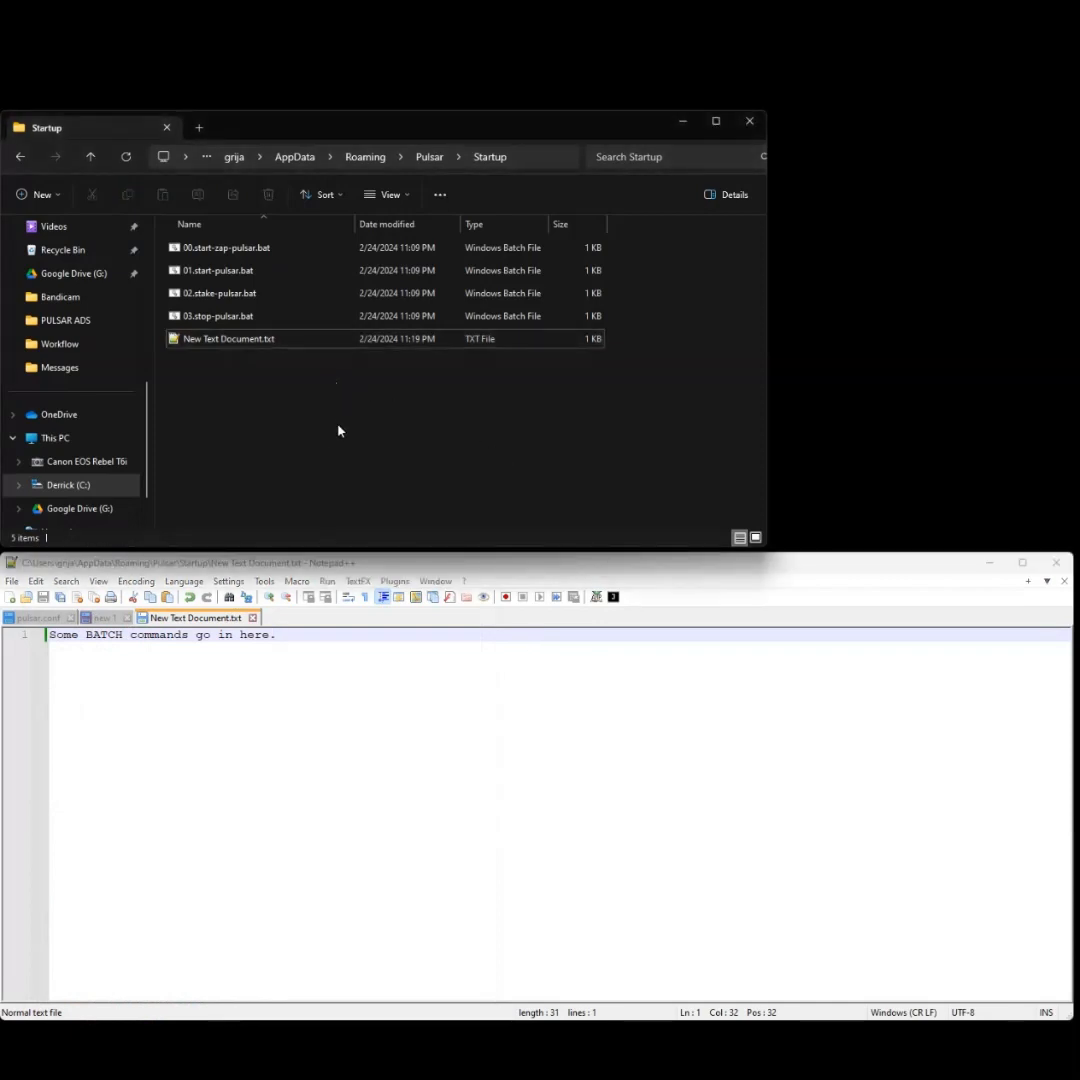
{"action": "key", "text": "alt+Tab"}
{"action": "key", "text": "ctrl+w"}
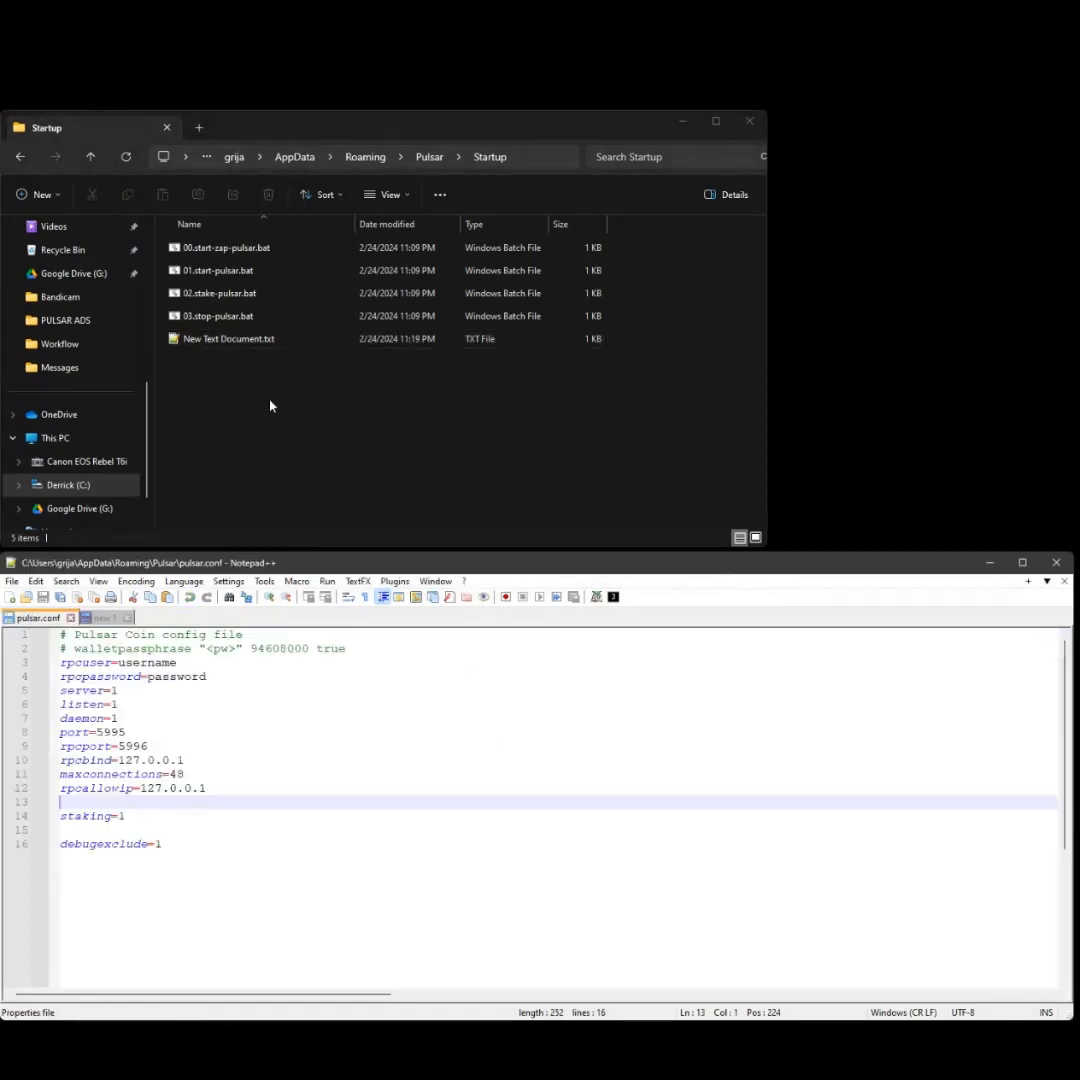
- Rename New Text Document.txt to Toe.bat and accept the extension-change warning
{"action": "left_click", "coordinate": [246, 348]}
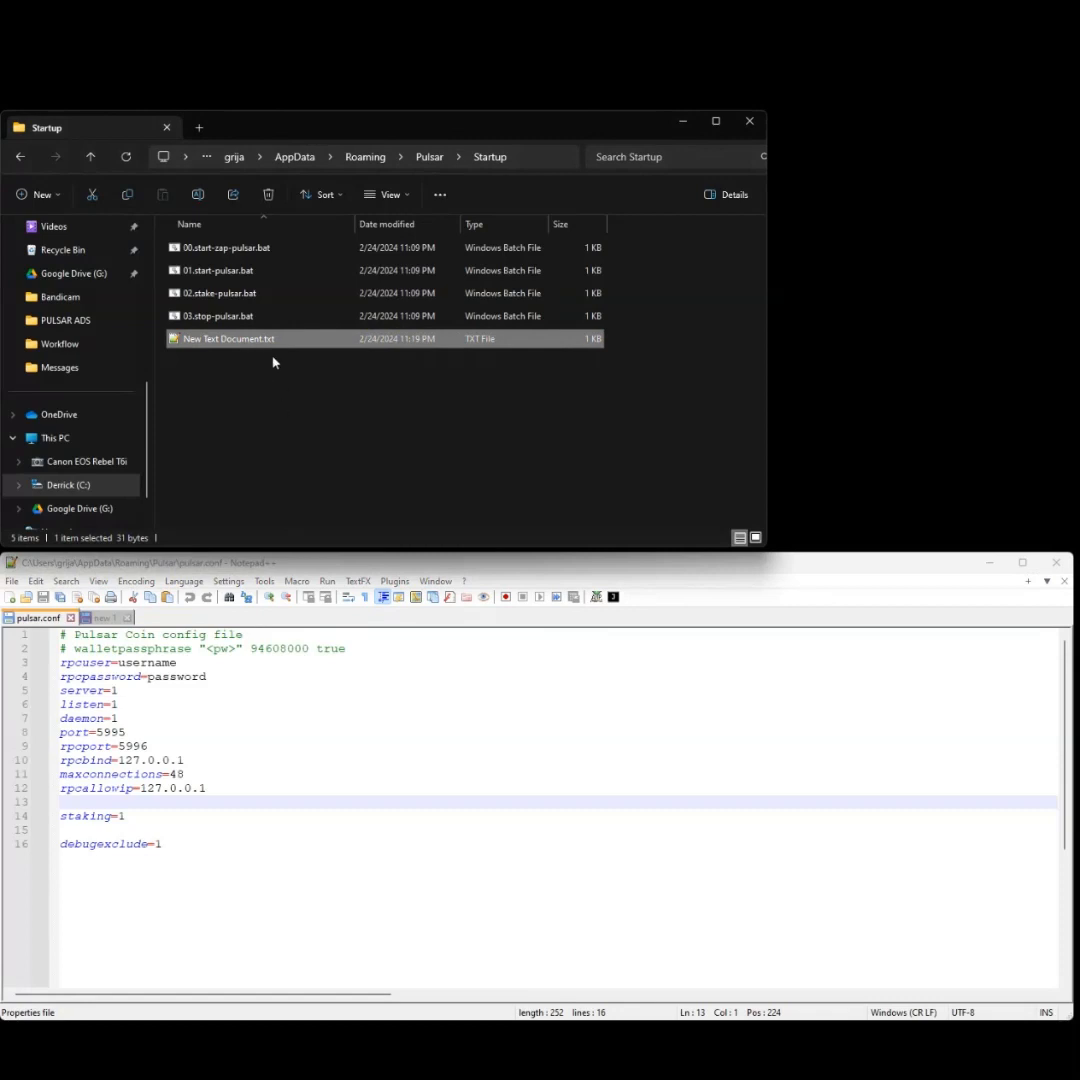
{"action": "right_click", "coordinate": [270, 344]}
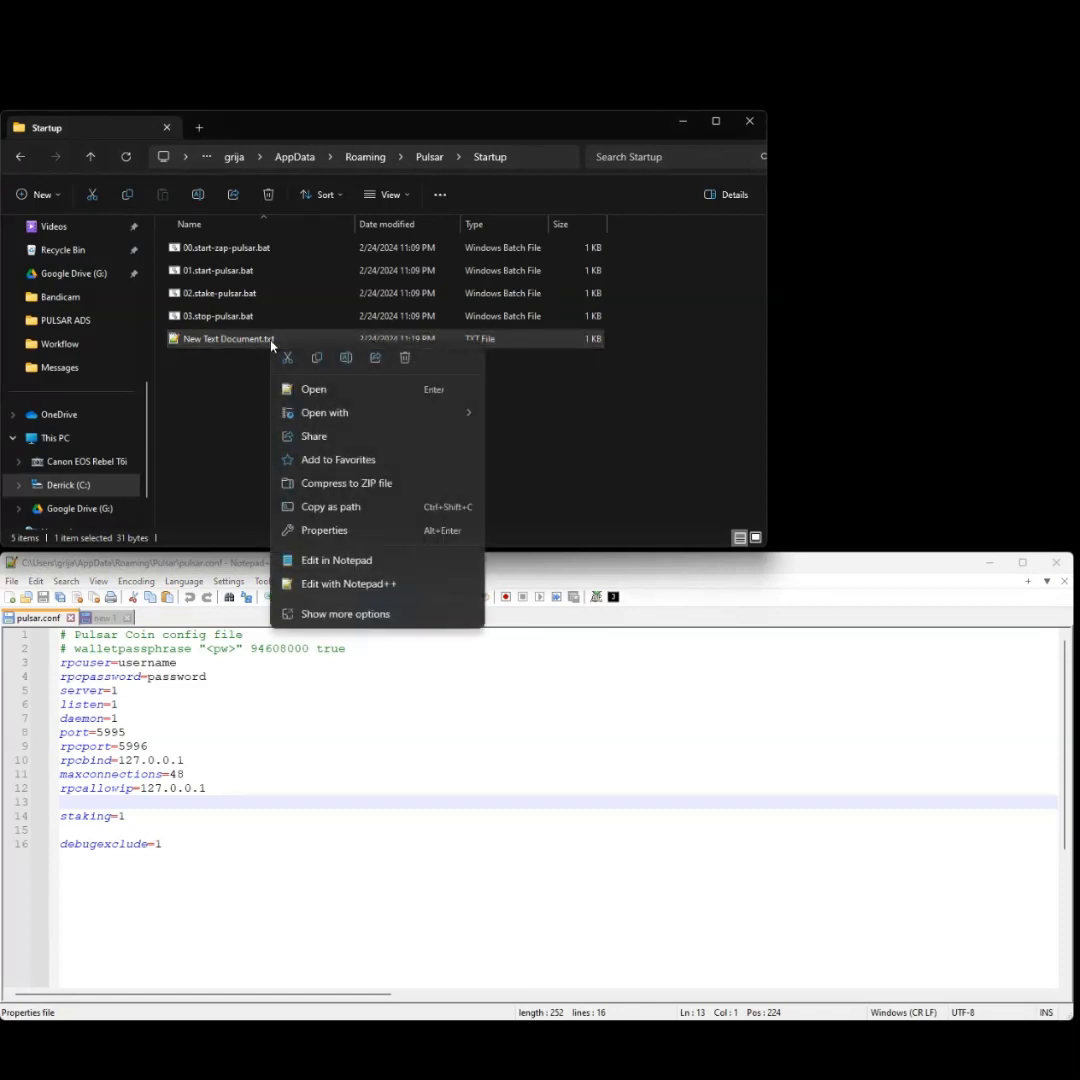
{"action": "left_click", "coordinate": [176, 401]}
{"action": "left_click", "coordinate": [184, 401]}
{"action": "left_click", "coordinate": [238, 341]}
{"action": "key", "text": "F2"}
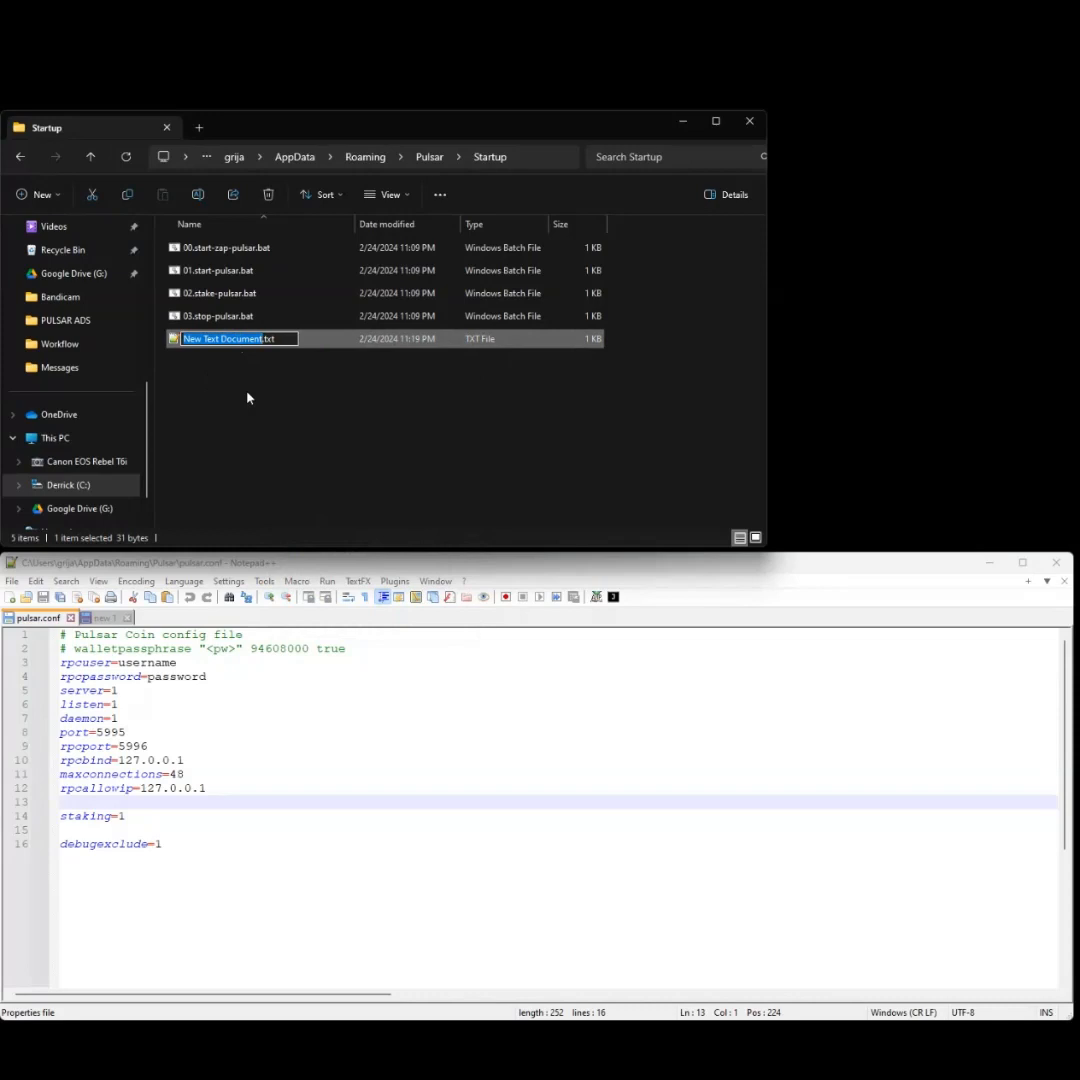
{"action": "key", "text": "End"}
{"action": "key", "text": "BackSpace"}
{"action": "key", "text": "BackSpace"}
{"action": "key", "text": "BackSpace"}
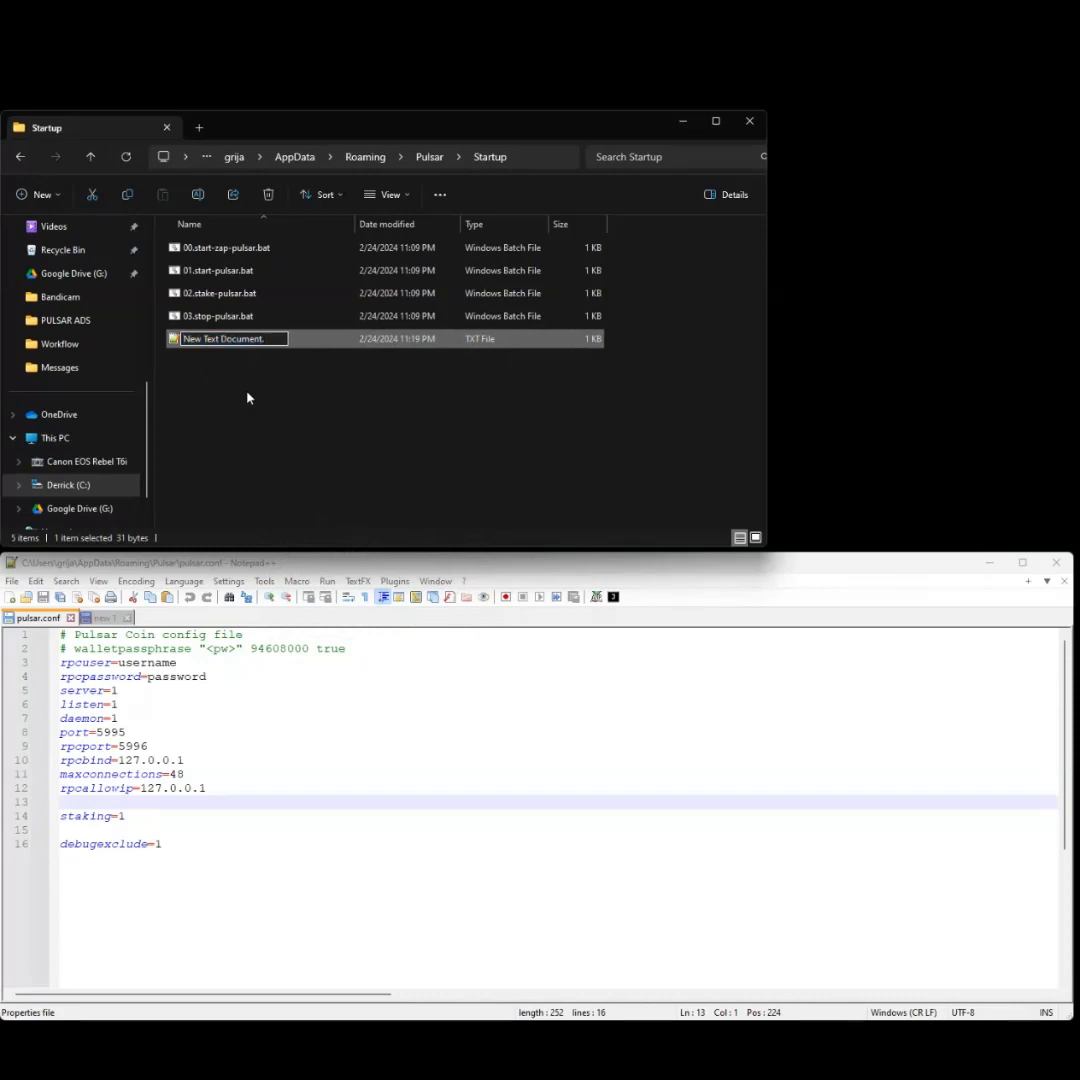
{"action": "key", "text": "Home"}
{"action": "key", "text": "shift+Right"}
{"action": "key", "text": "shift+Right"}
{"action": "key", "text": "shift+Right"}
{"action": "key", "text": "shift+Right"}
{"action": "key", "text": "shift+Right"}
{"action": "key", "text": "shift+Right"}
{"action": "key", "text": "shift+Right"}
{"action": "key", "text": "shift+Right"}
{"action": "key", "text": "shift+Right"}
{"action": "key", "text": "shift+Right"}
{"action": "key", "text": "shift+Right"}
{"action": "key", "text": "shift+Right"}
{"action": "key", "text": "shift+Right"}
{"action": "key", "text": "shift+Right"}
{"action": "key", "text": "shift+Right"}
{"action": "key", "text": "shift+Right"}
{"action": "key", "text": "shift+Right"}
{"action": "key", "text": "shift+Right"}
{"action": "type", "text": "Toe."}
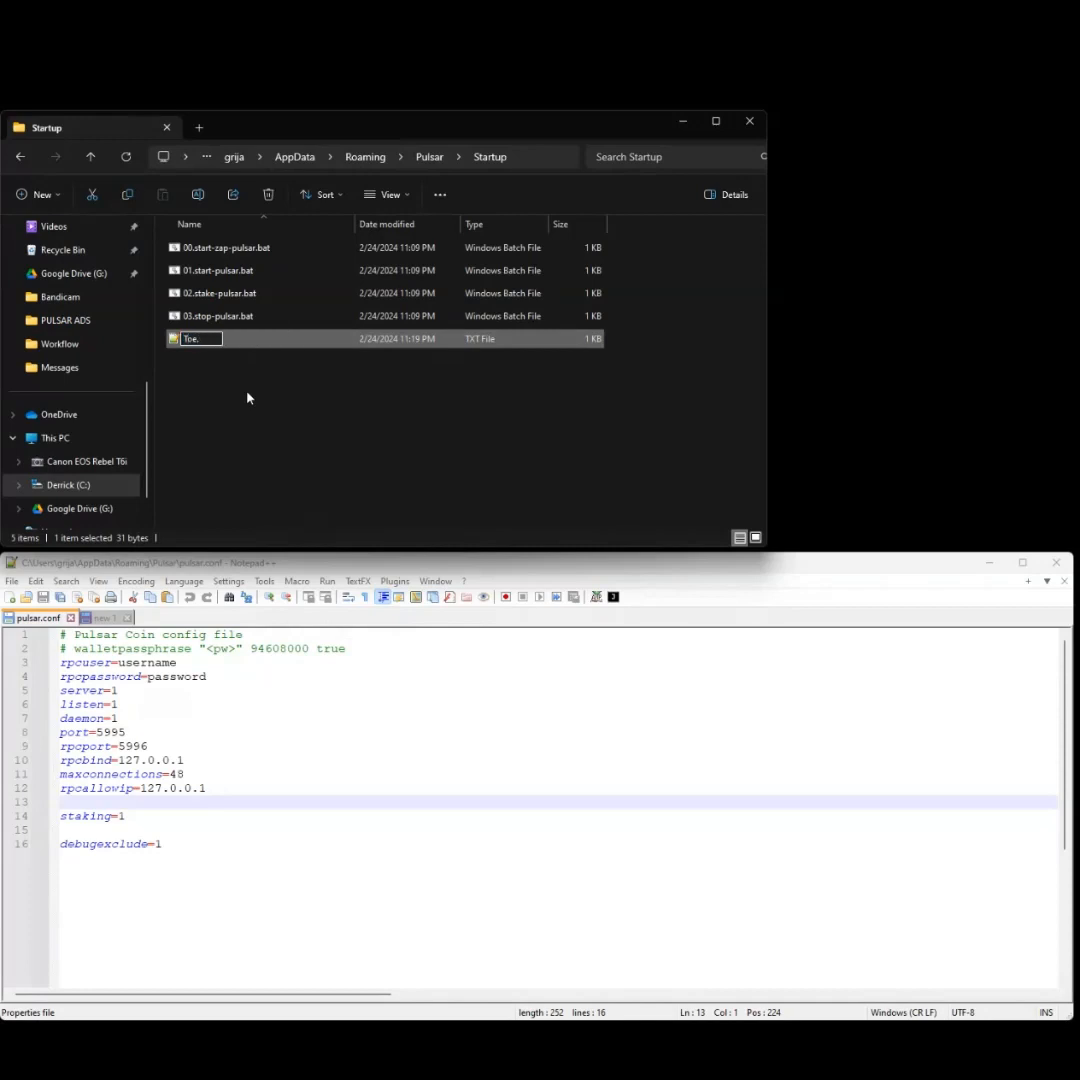
{"action": "type", "text": "bat"}
{"action": "key", "text": "Return"}
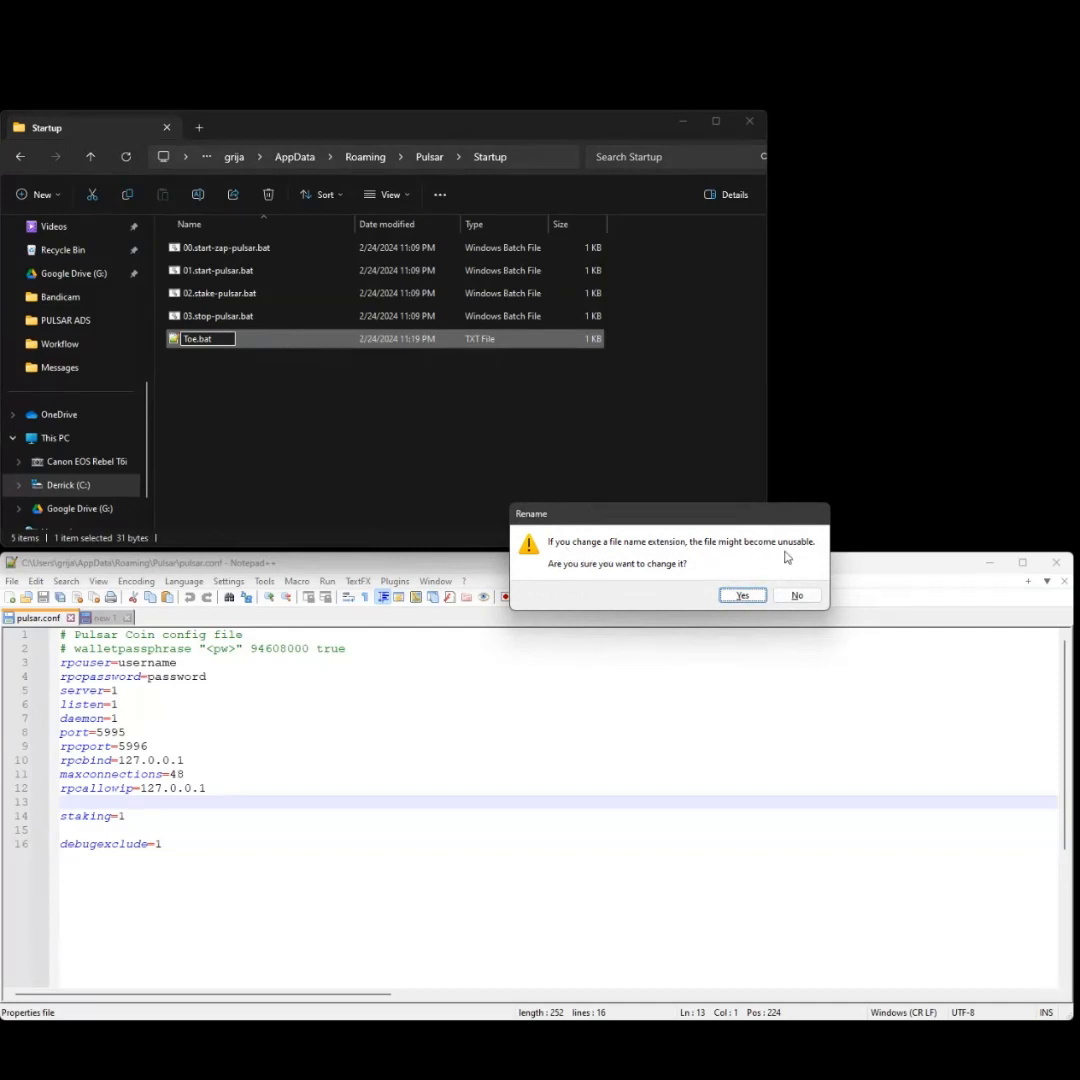
{"action": "left_click", "coordinate": [740, 596]}
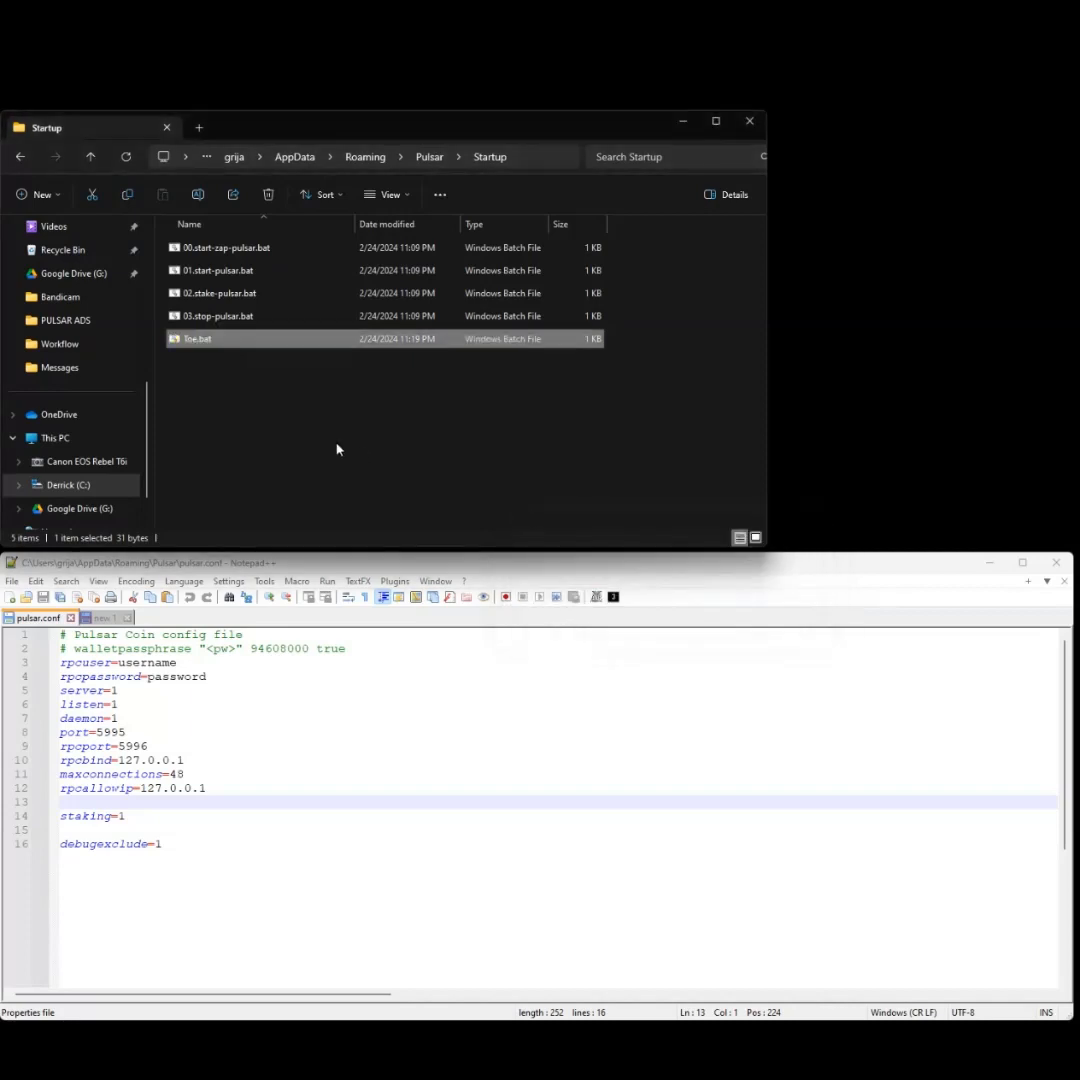
- Delete Toe.bat from the Startup folder
{"action": "left_click", "coordinate": [239, 390]}
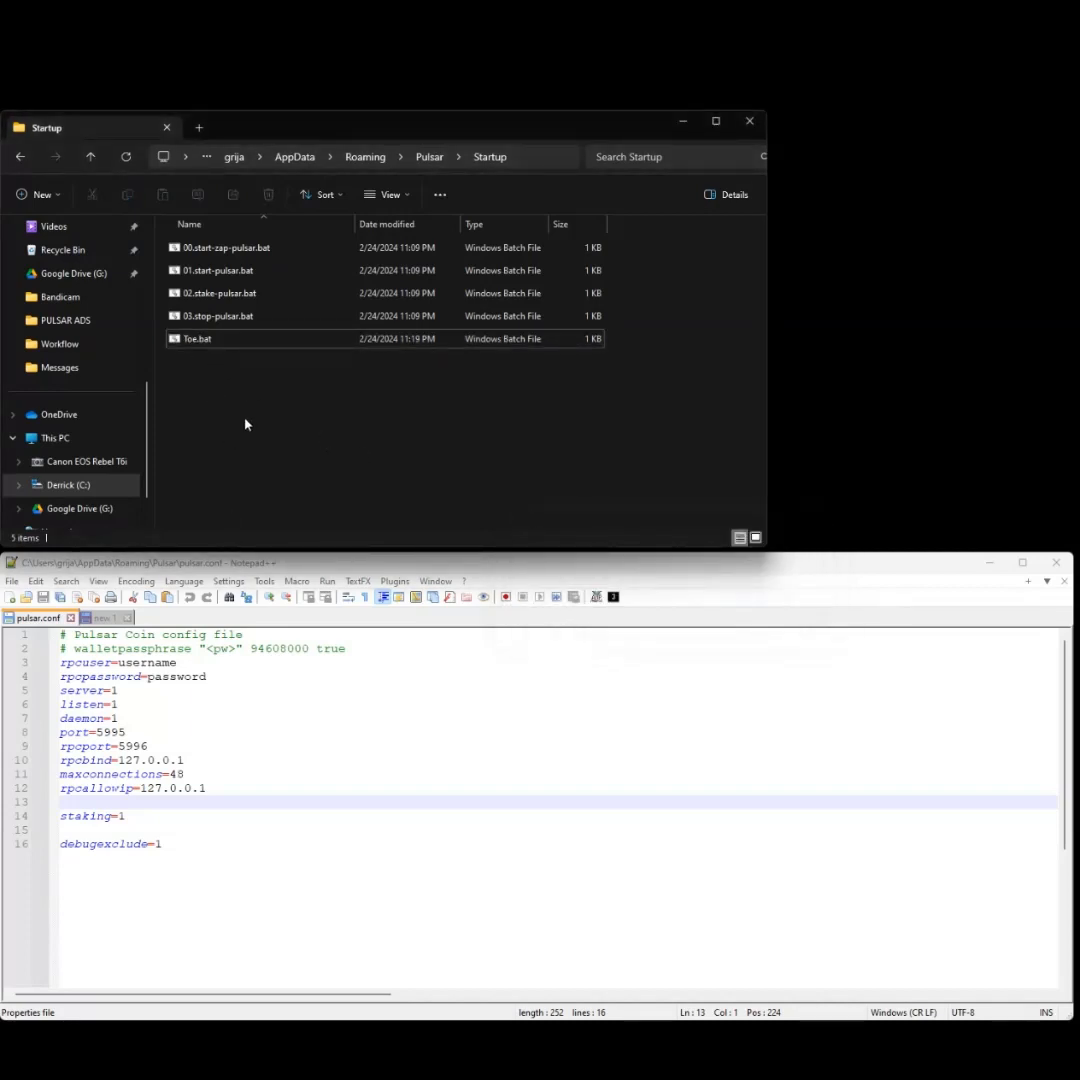
{"action": "left_click", "coordinate": [218, 348]}
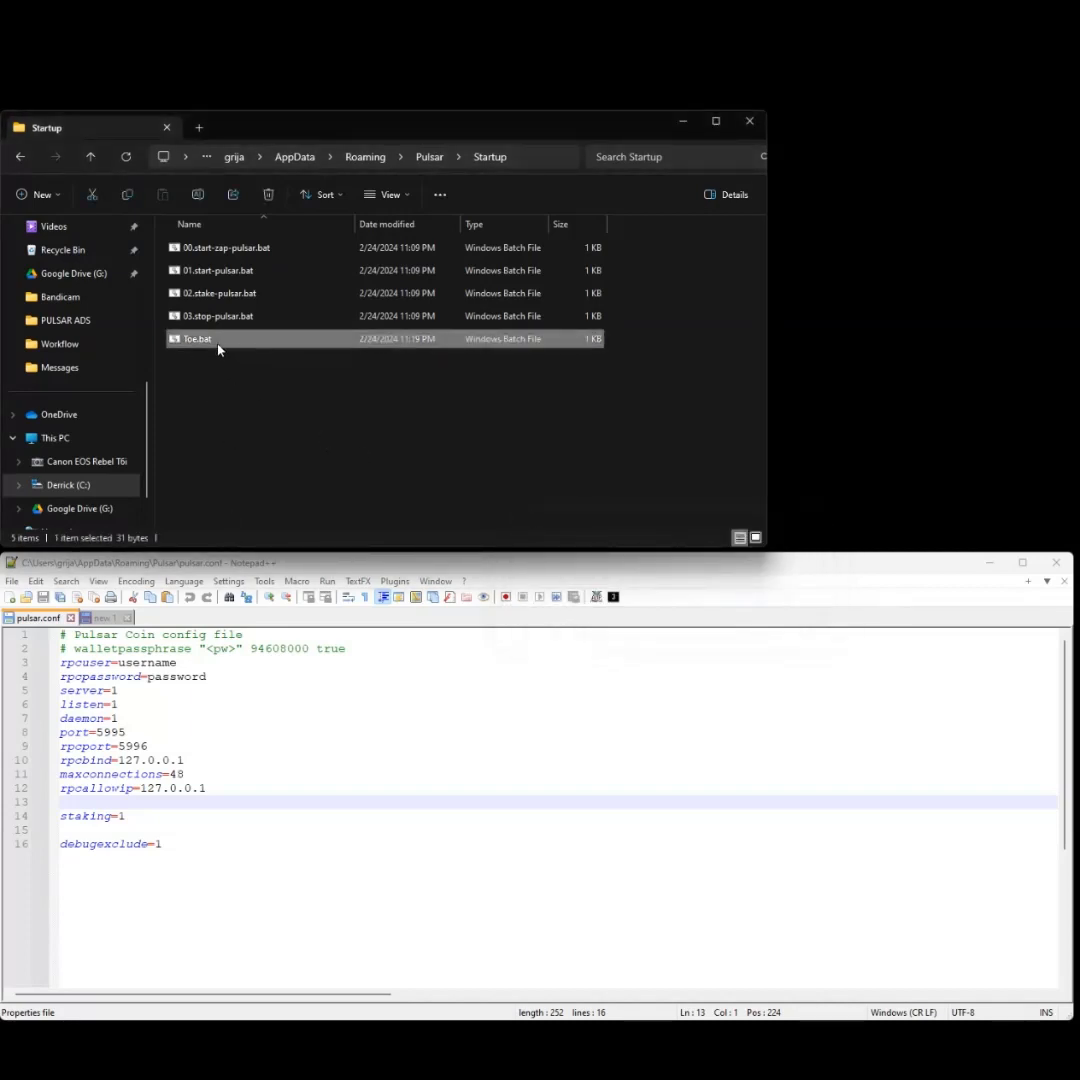
{"action": "key", "text": "Delete"}
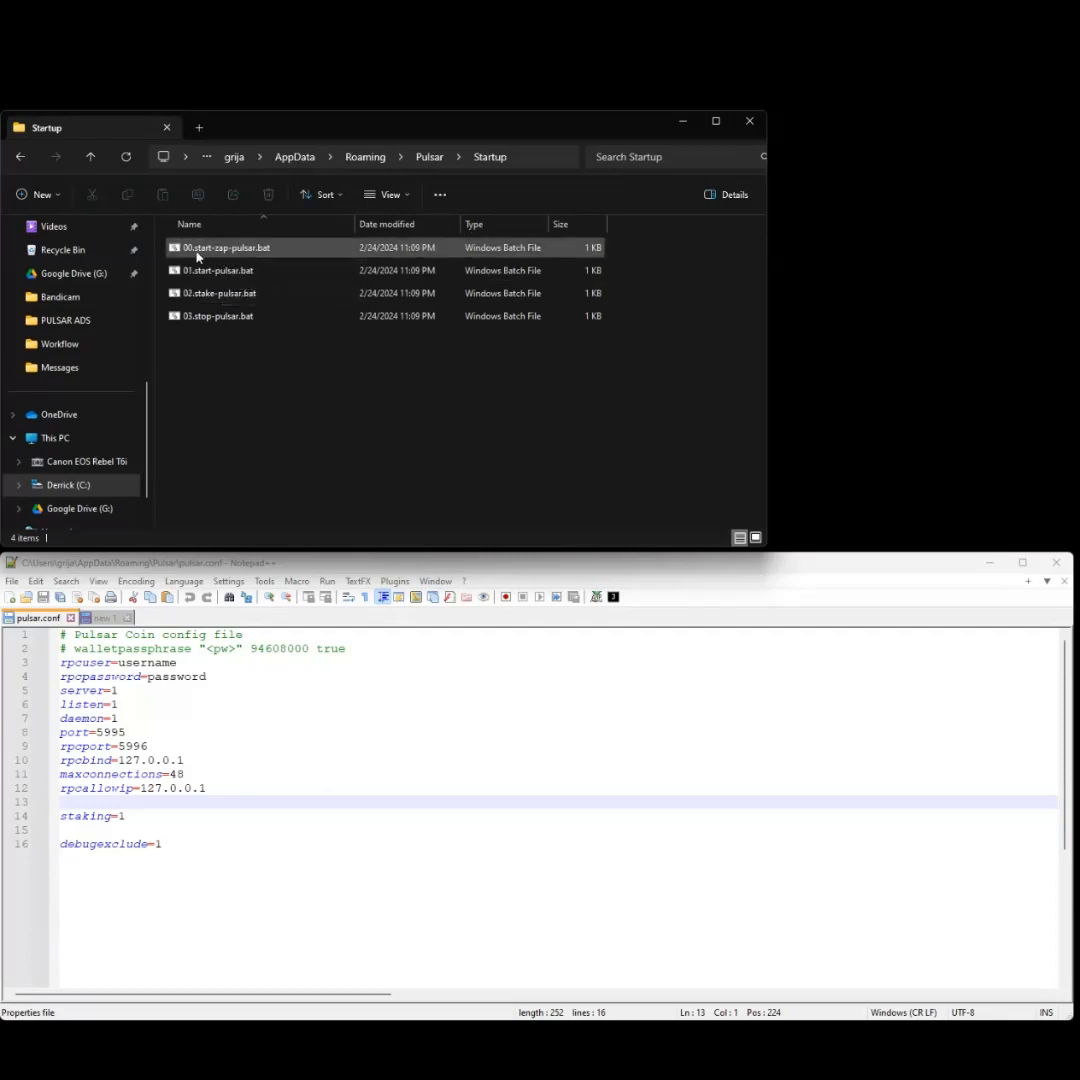
- Open 00.start-zap-pulsar.bat with Edit with Notepad++ to view its pulsar-qt.exe launch script
{"action": "right_click", "coordinate": [266, 258]}
{"action": "left_click", "coordinate": [249, 249]}
{"action": "right_click", "coordinate": [247, 251]}
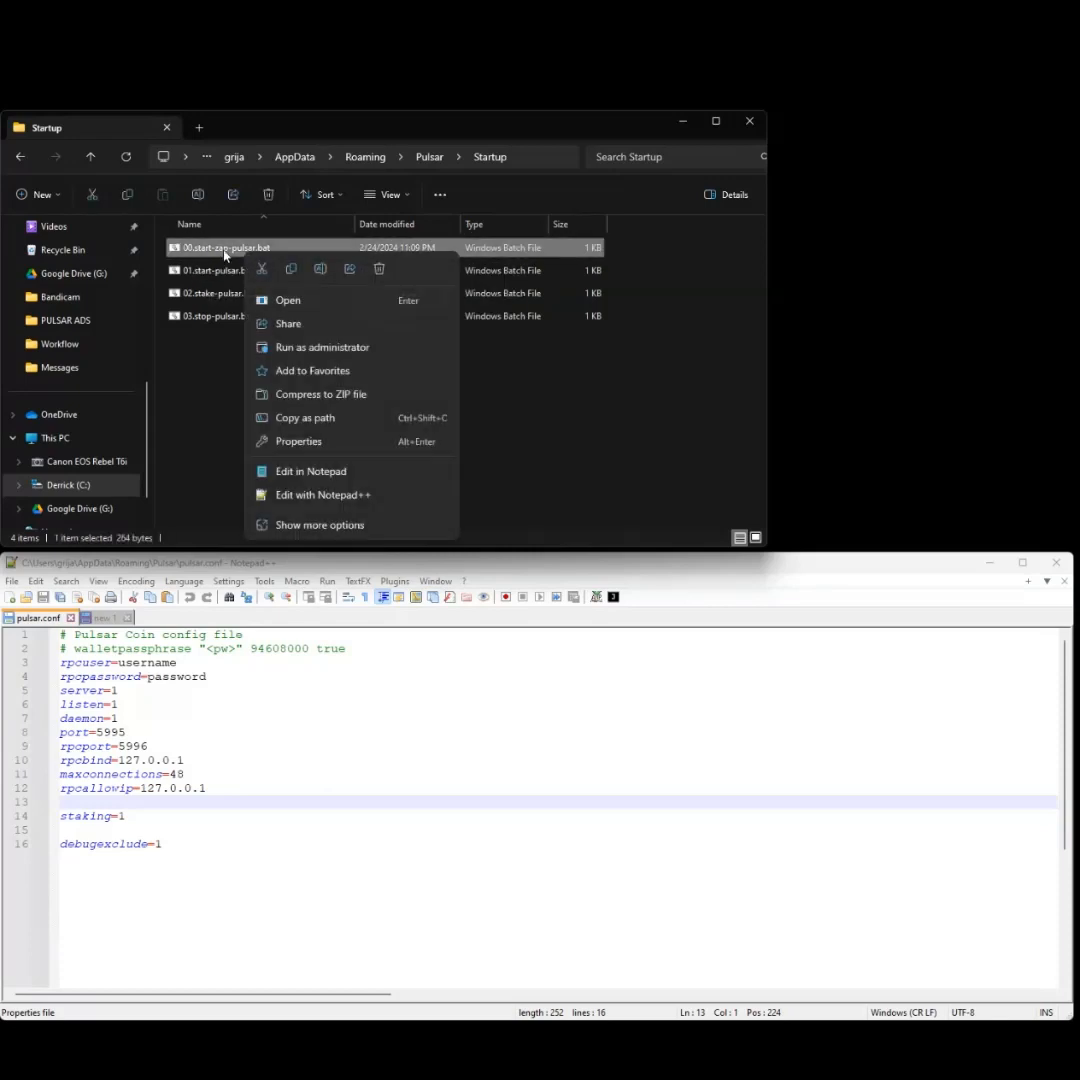
{"action": "left_click", "coordinate": [341, 504]}
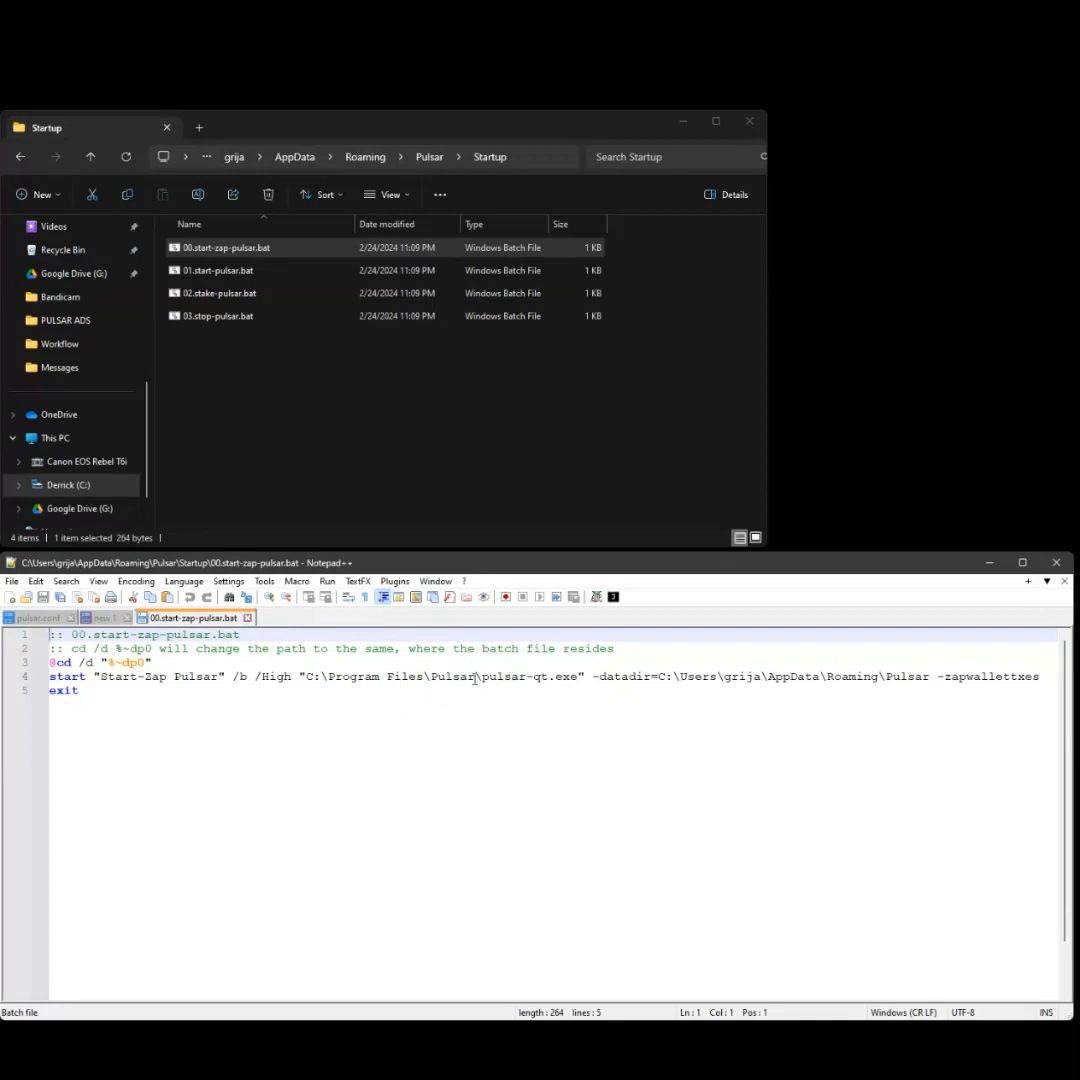
- Go to C:\Program Files\Pulsar\ in Explorer using the install path from line 4 of the script
{"action": "left_click_drag", "start_coordinate": [305, 677], "coordinate": [483, 677]}
{"action": "key", "text": "ctrl+c"}
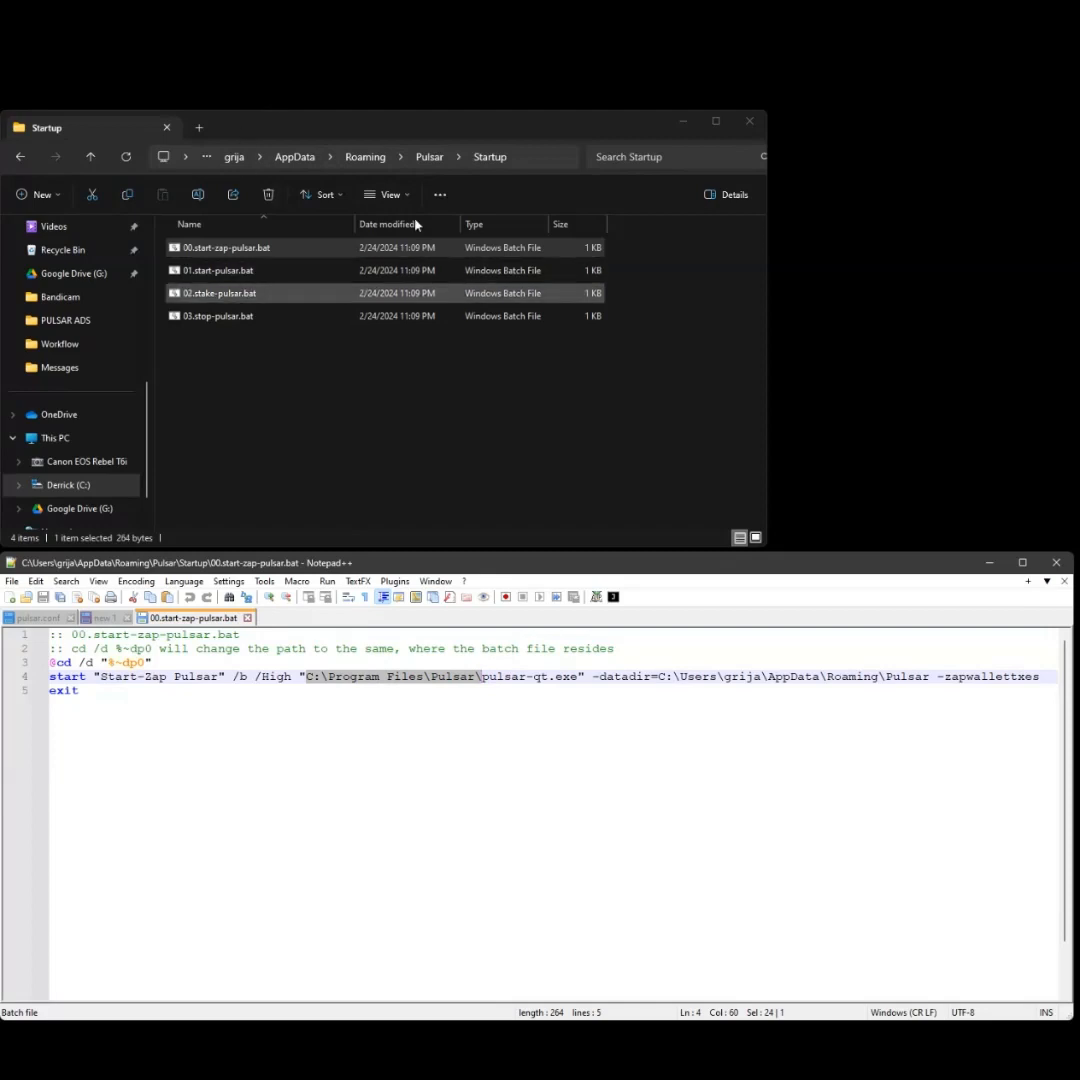
{"action": "left_click", "coordinate": [490, 157]}
{"action": "key", "text": "ctrl+v"}
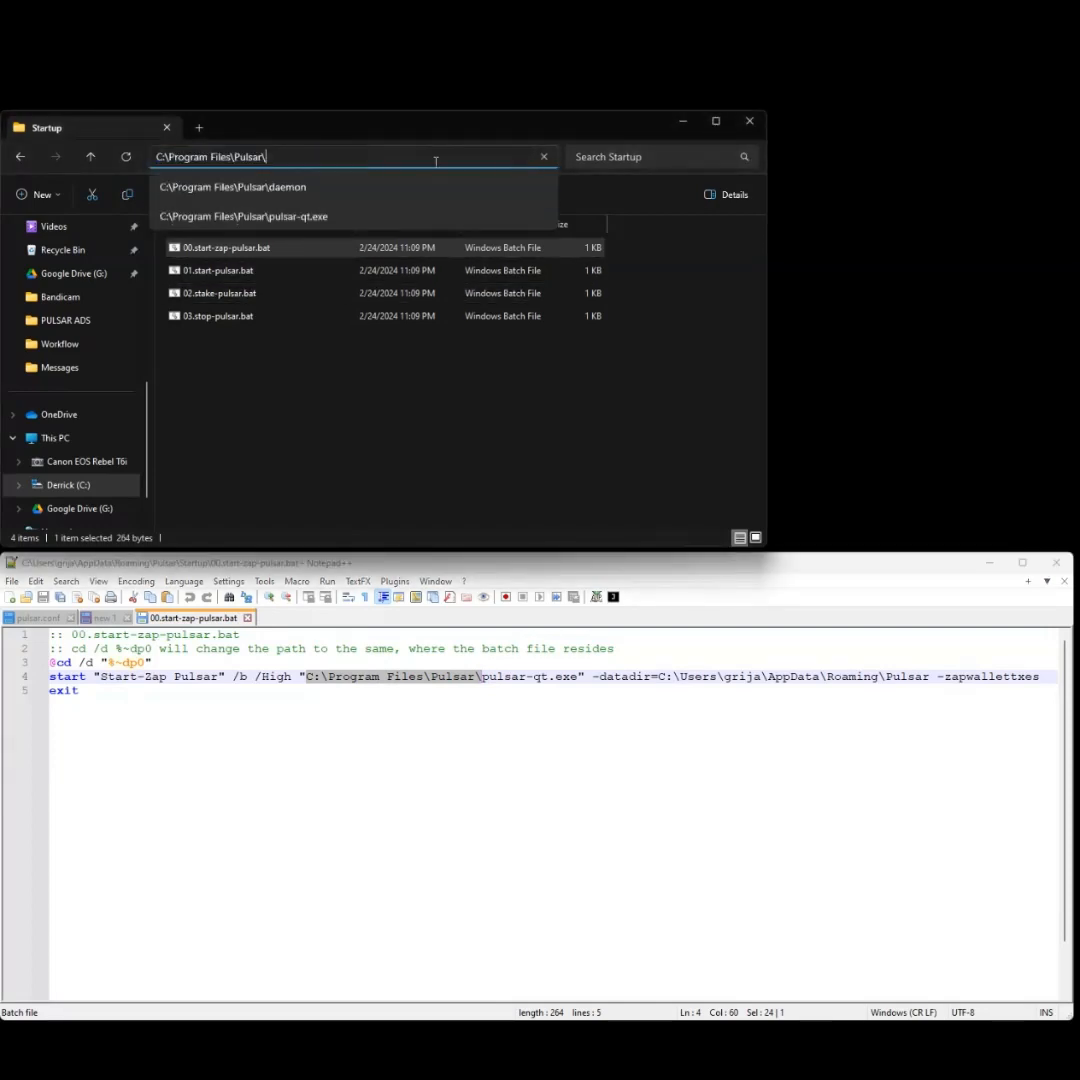
{"action": "key", "text": "Return"}
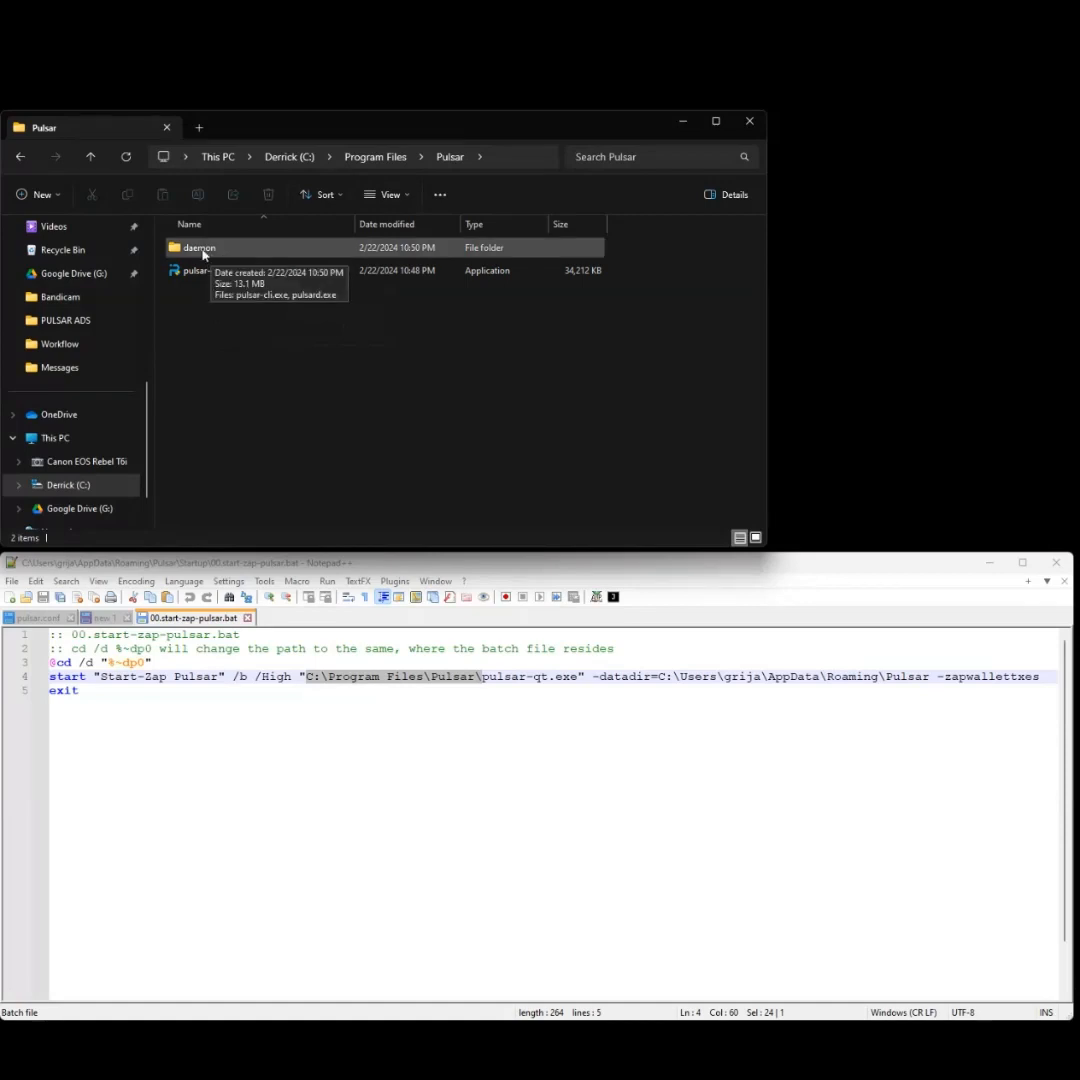
- Inspect pulsar-cli.exe in the daemon folder, then return to the Pulsar install folder
{"action": "double_click", "coordinate": [212, 248]}
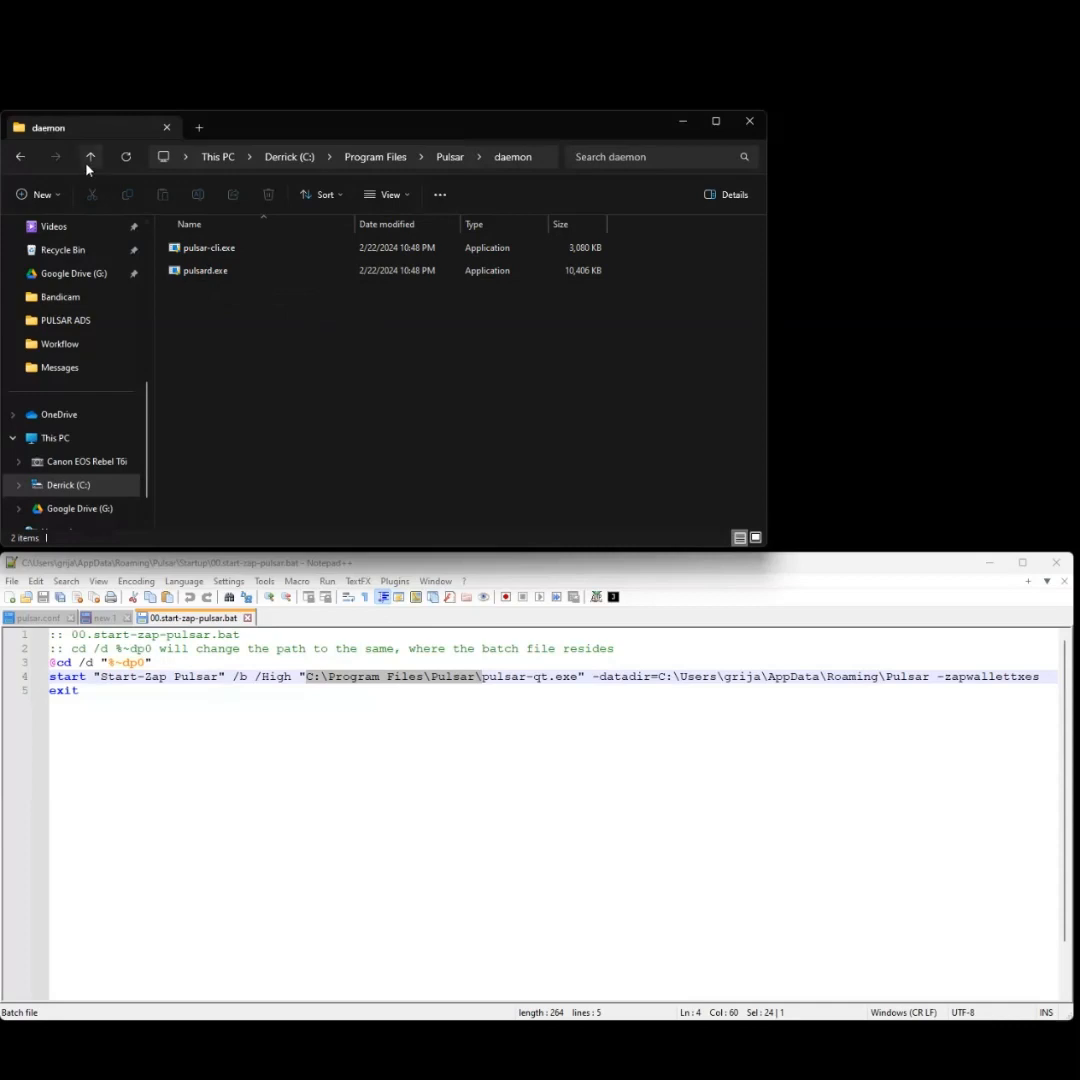
{"action": "left_click", "coordinate": [229, 275]}
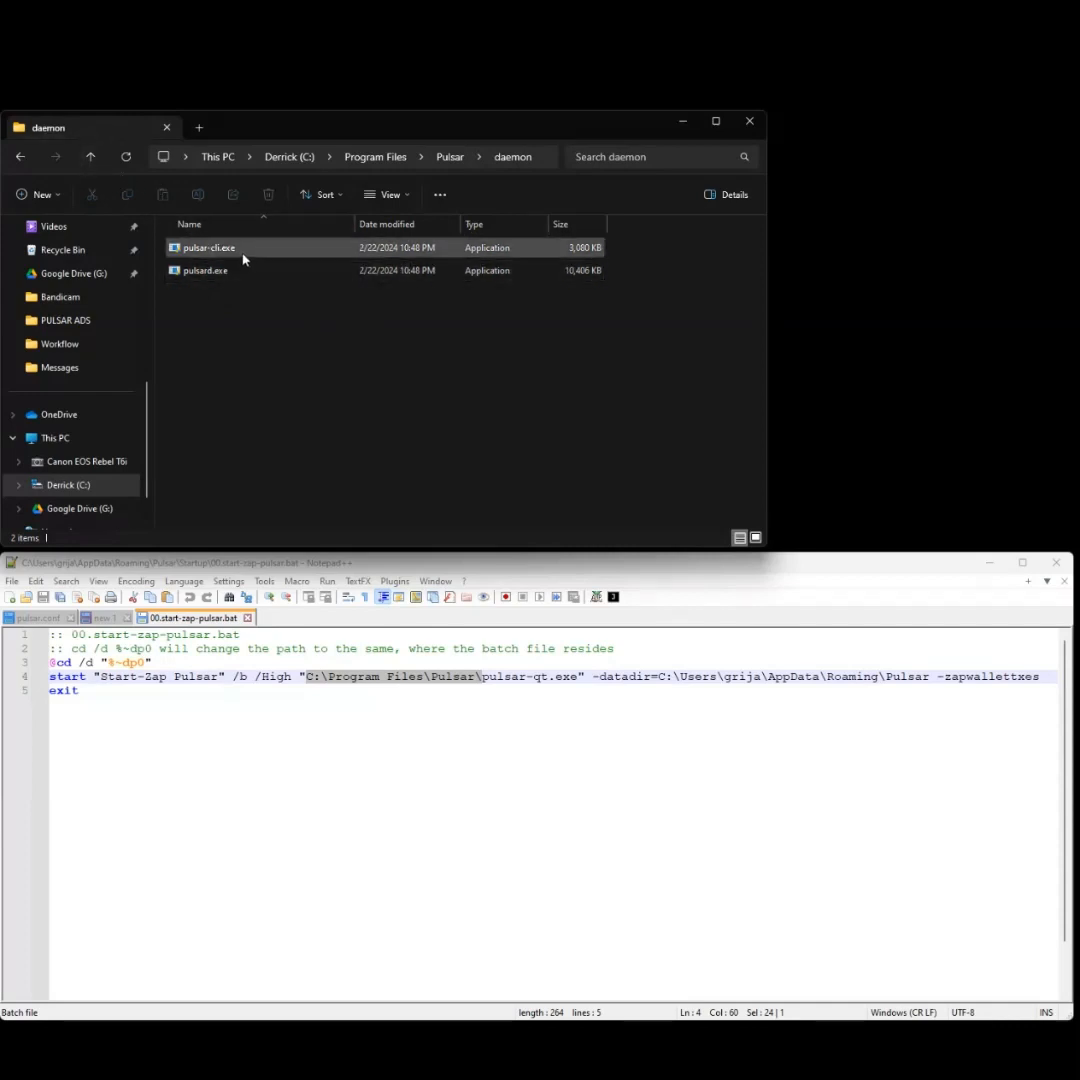
{"action": "left_click", "coordinate": [90, 162]}
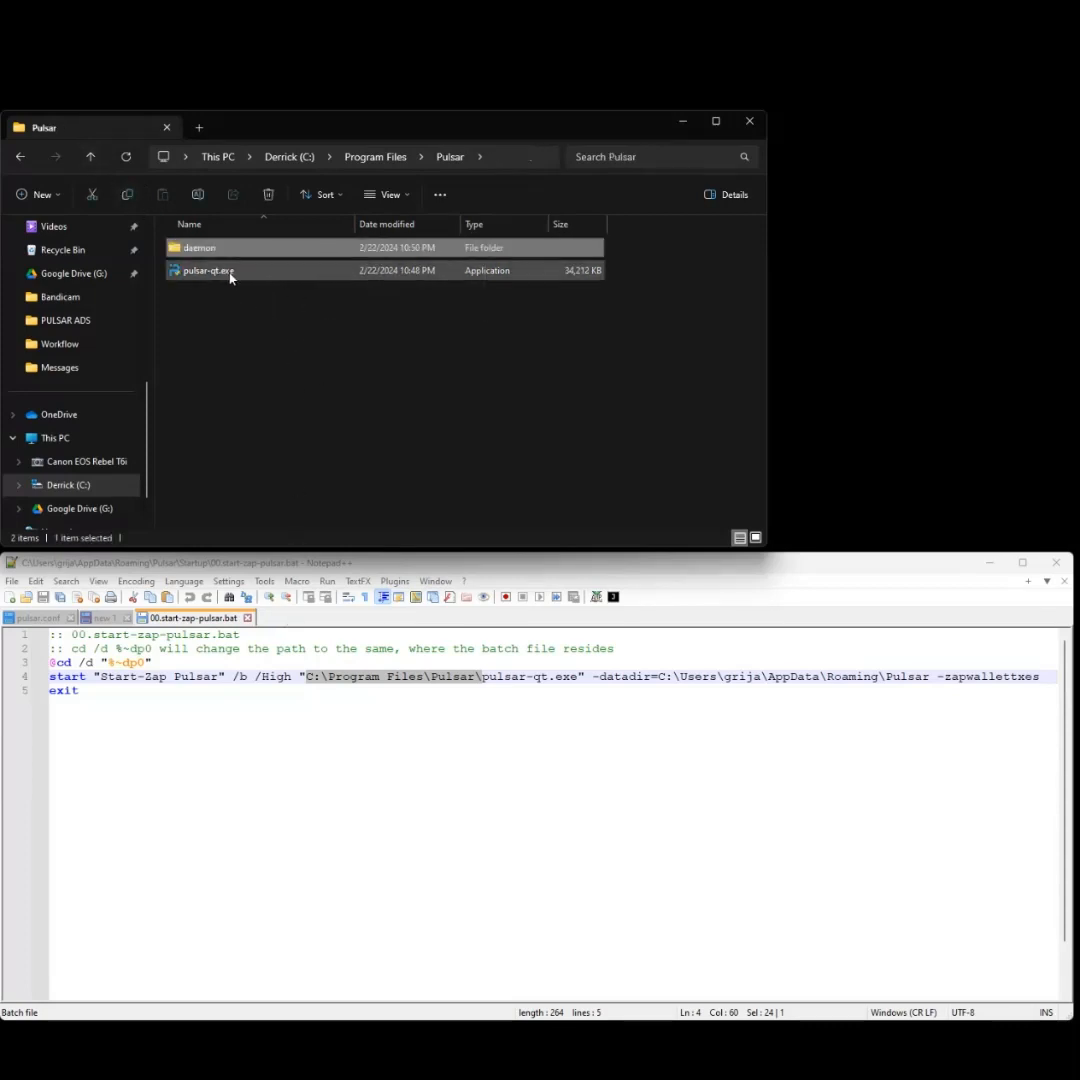
{"action": "left_click", "coordinate": [364, 349]}
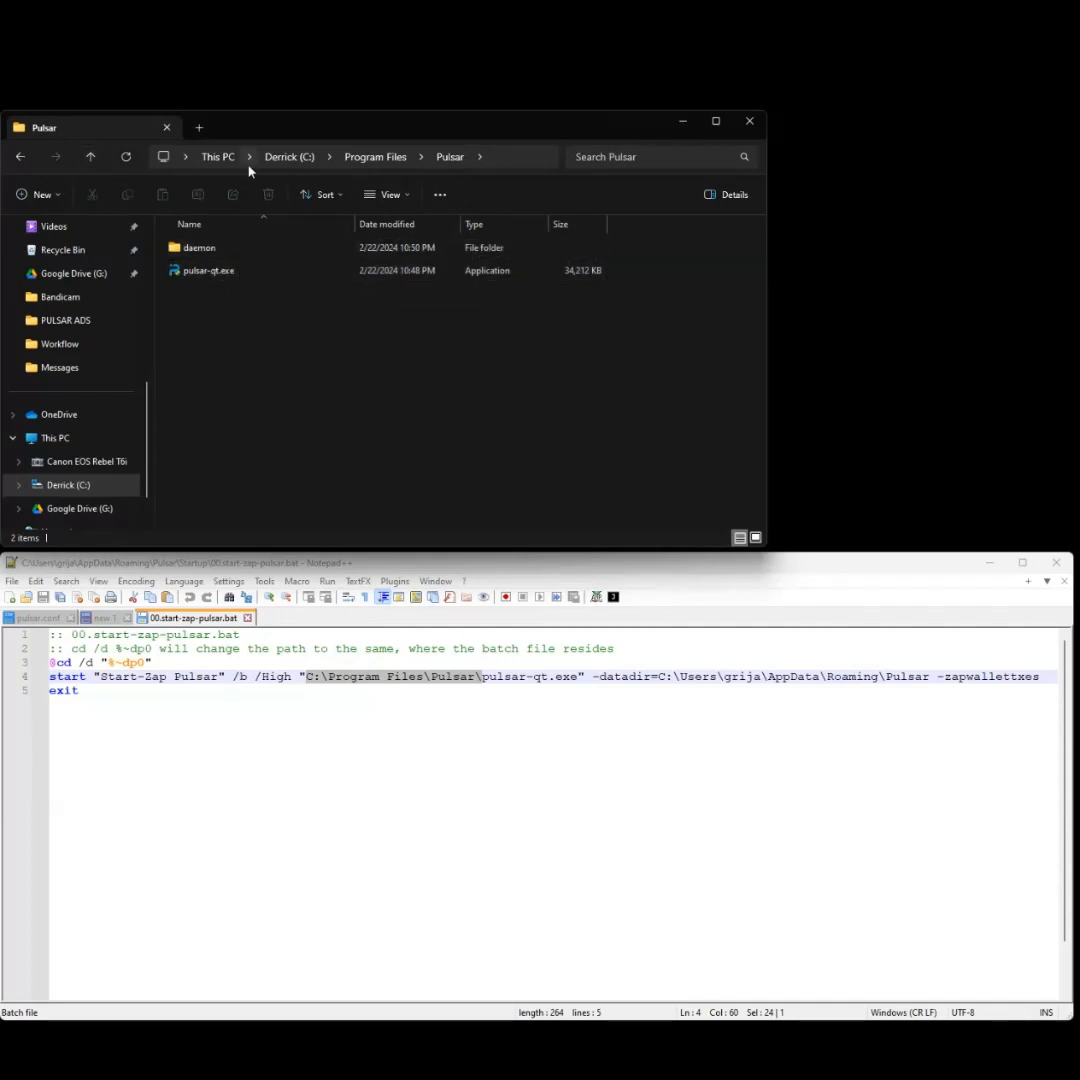
- Navigate to %appdata%\Pulsar and open its Startup folder of four .bat files
{"action": "left_click", "coordinate": [380, 157]}
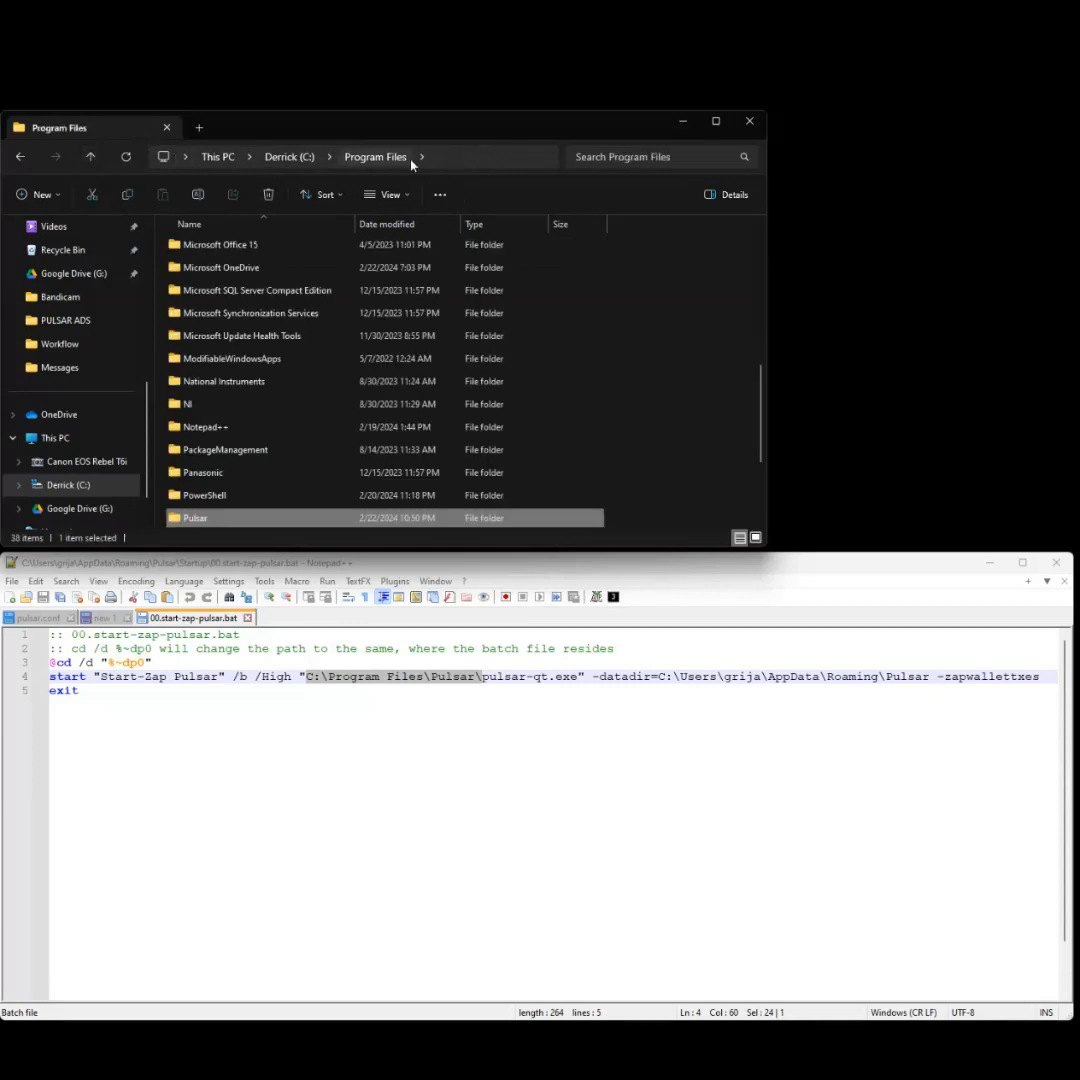
{"action": "left_click", "coordinate": [448, 161]}
{"action": "type", "text": "%ap"}
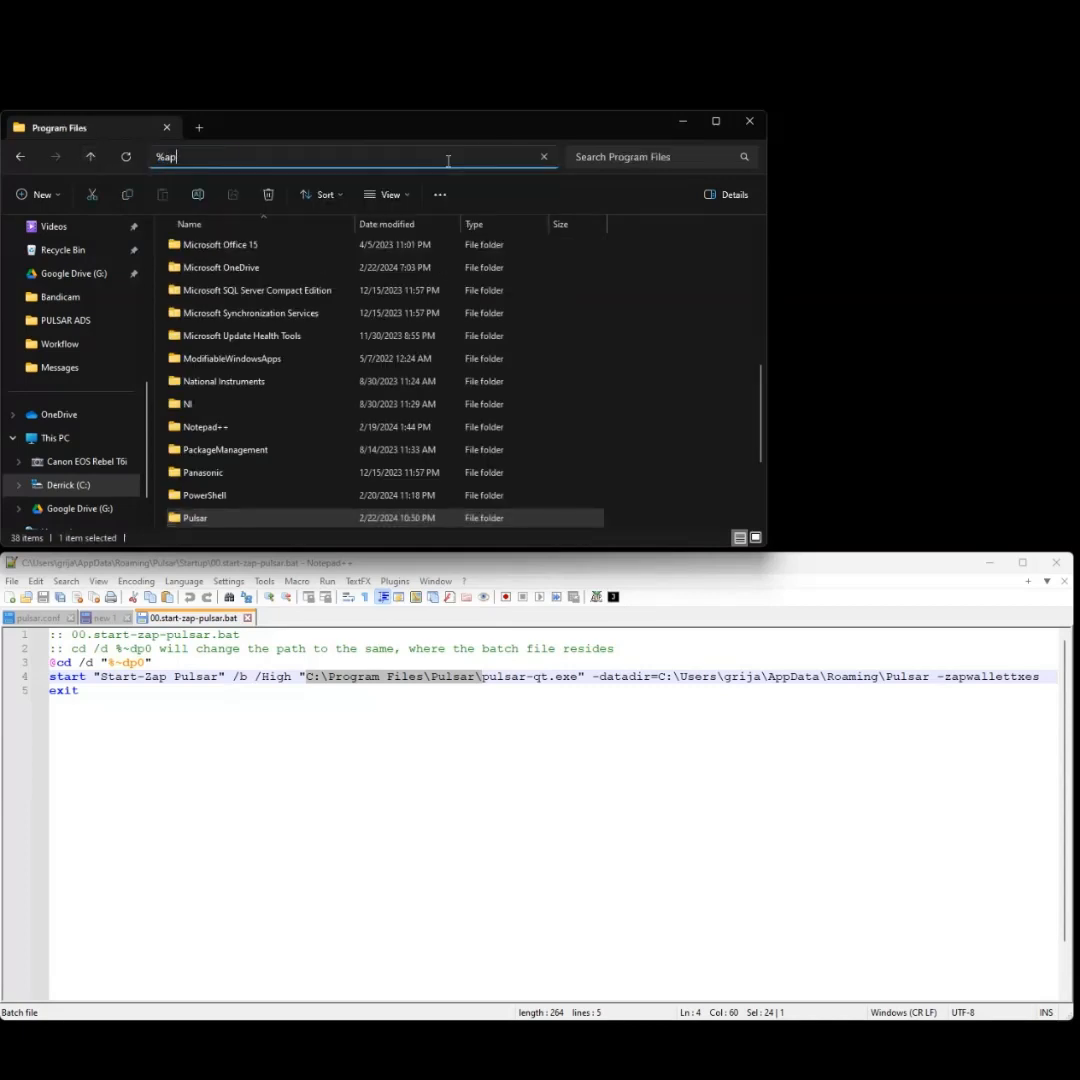
{"action": "type", "text": "pdata%\\"}
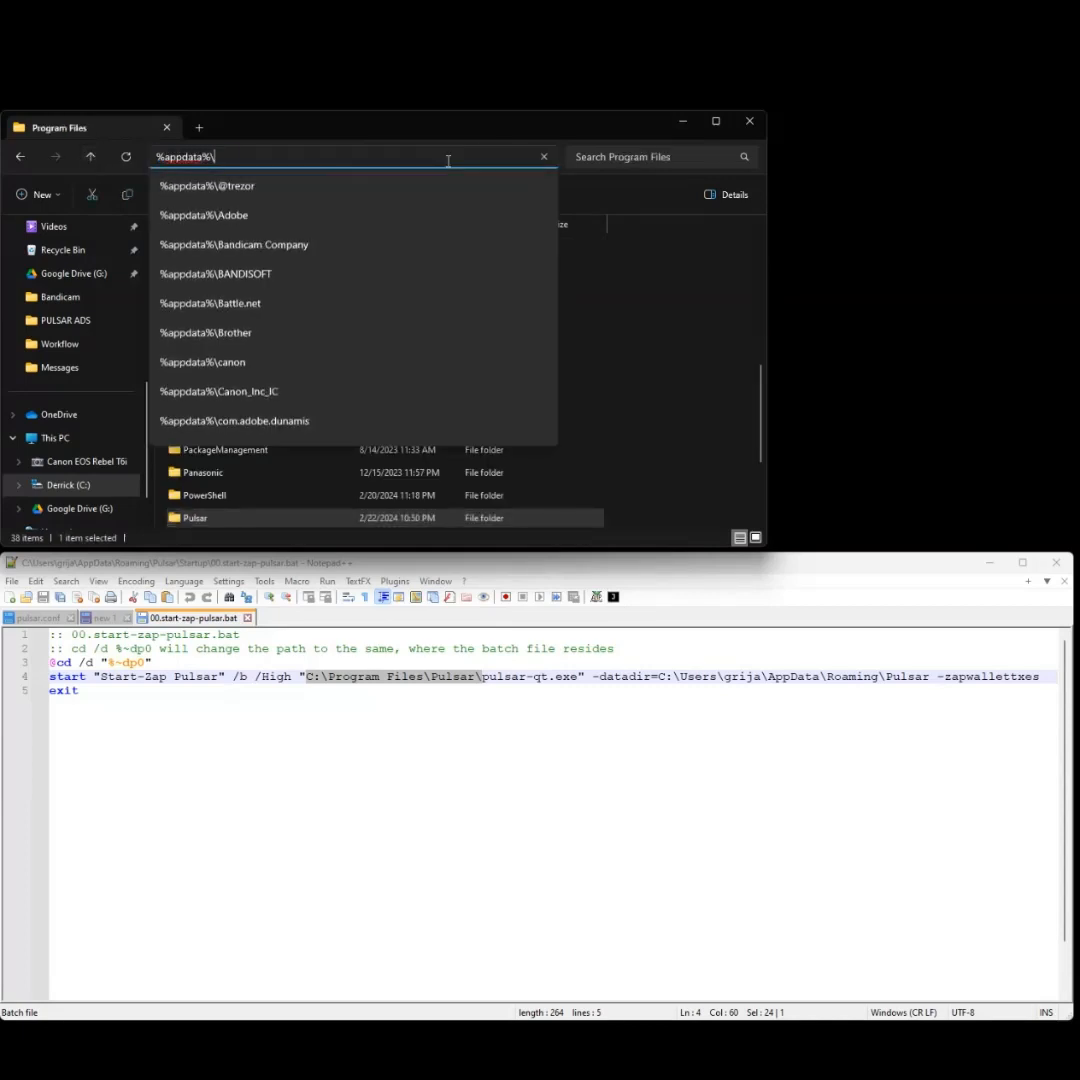
{"action": "type", "text": "Pulsar"}
{"action": "key", "text": "Return"}
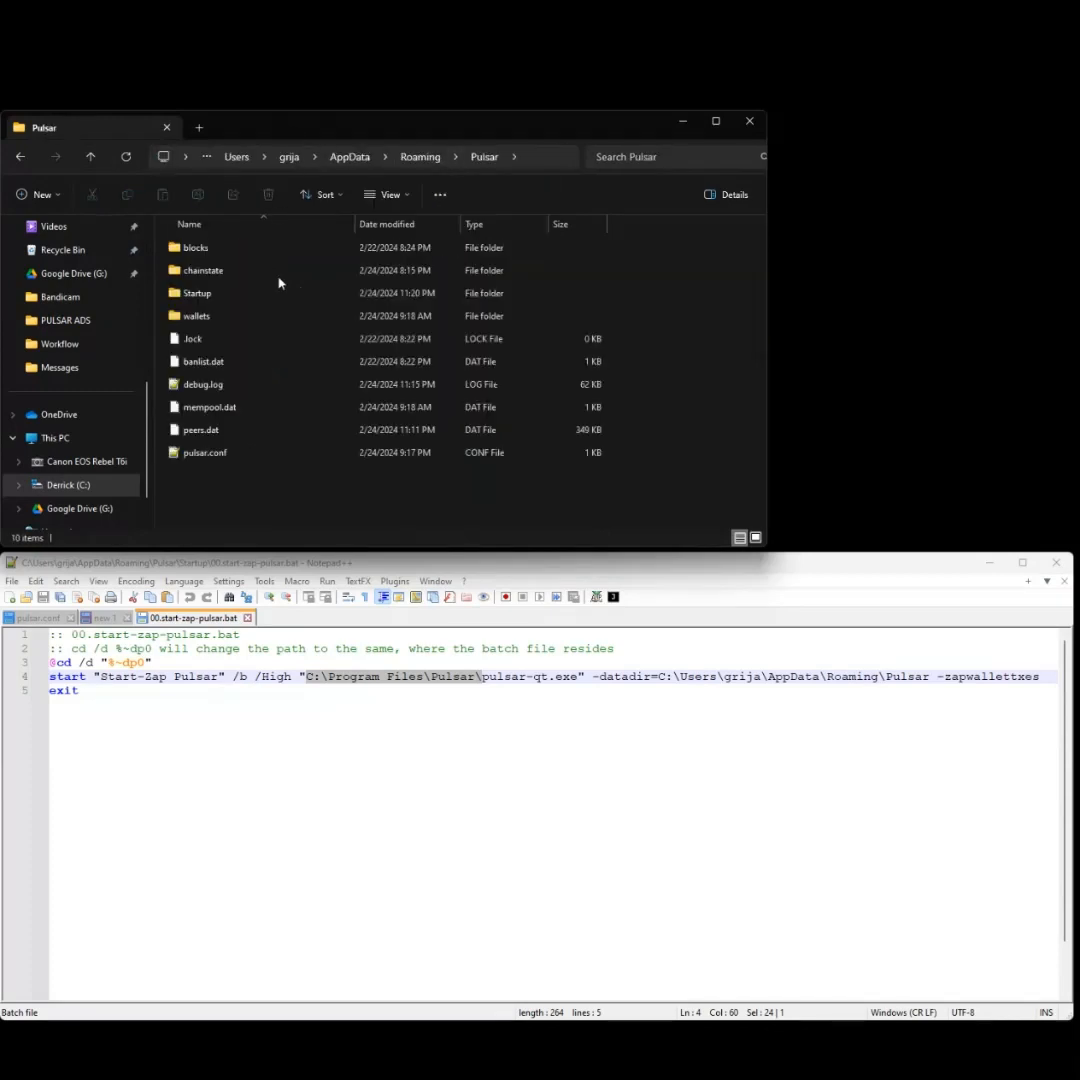
{"action": "double_click", "coordinate": [223, 297]}
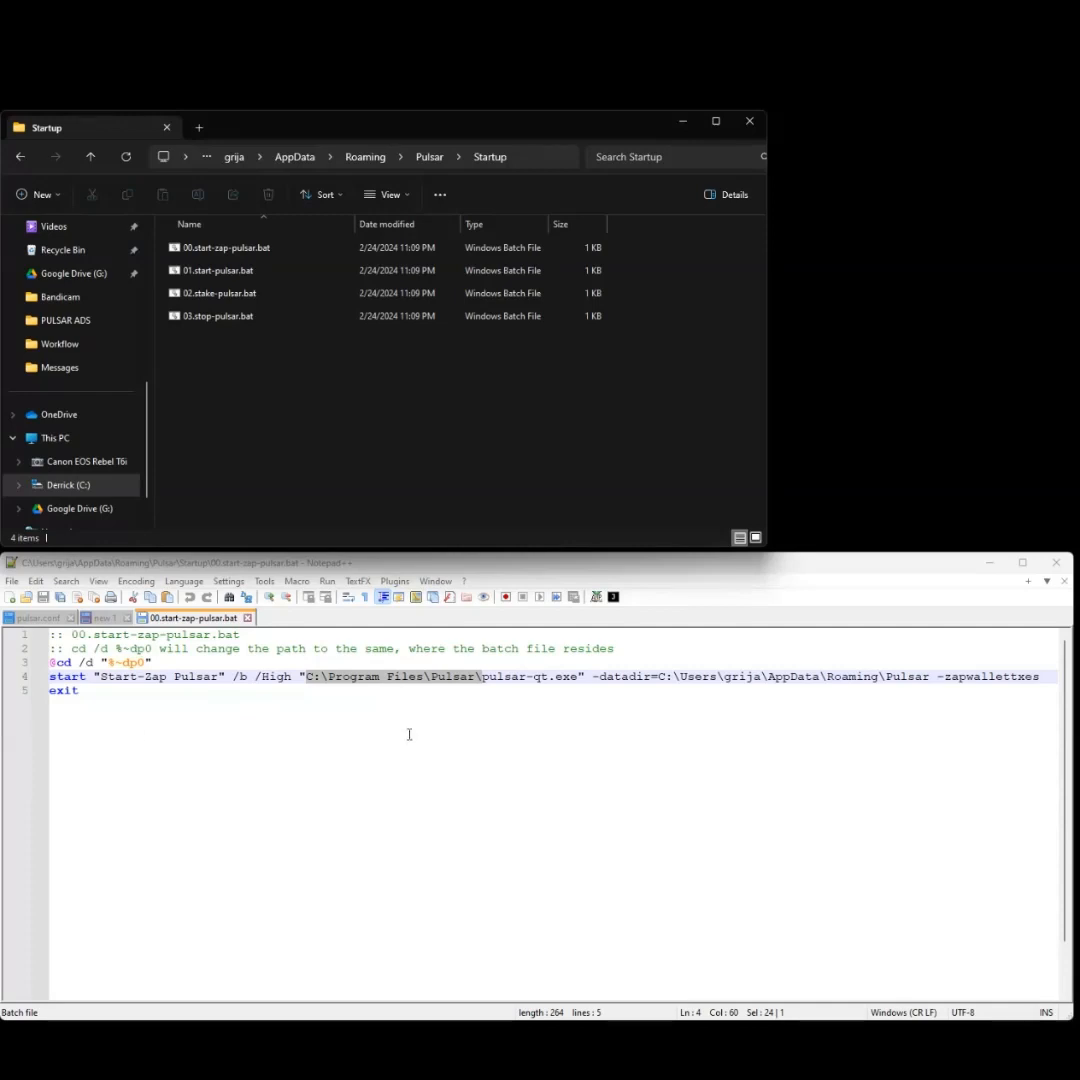
{"action": "left_click", "coordinate": [371, 722]}
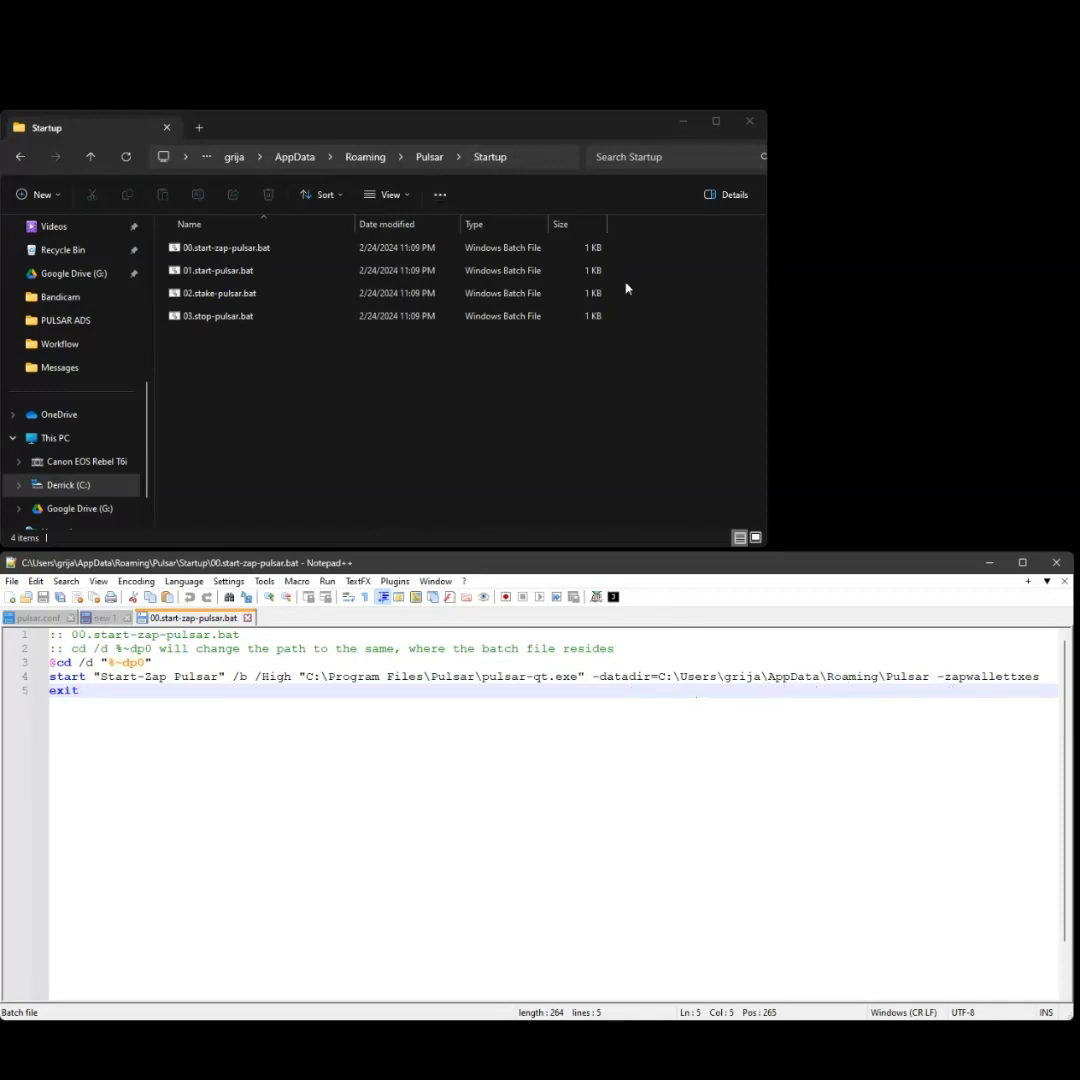
- Navigate via %appdata% to the Roaming Pulsar data folder
{"action": "left_click", "coordinate": [478, 157]}
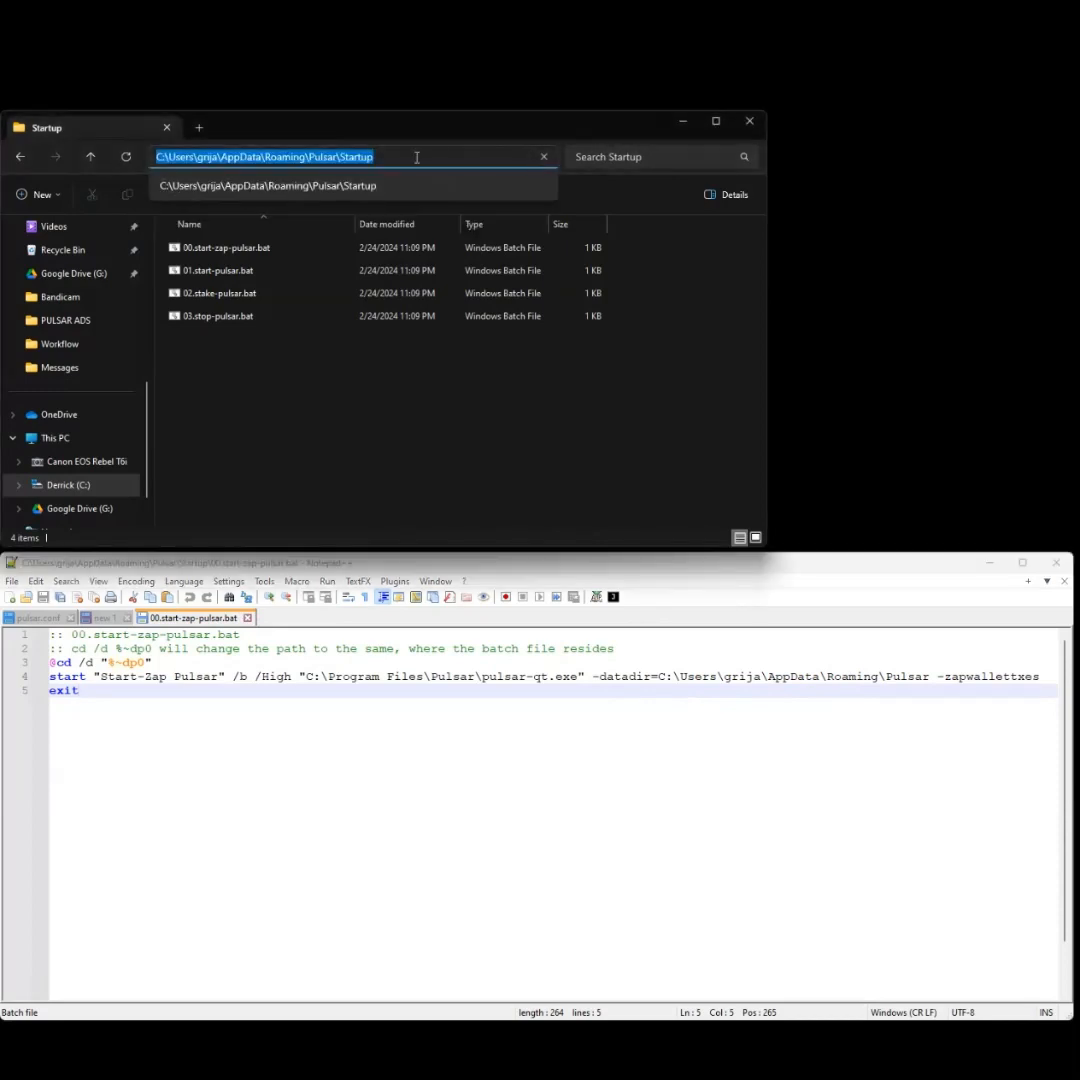
{"action": "type", "text": "%appdata%"}
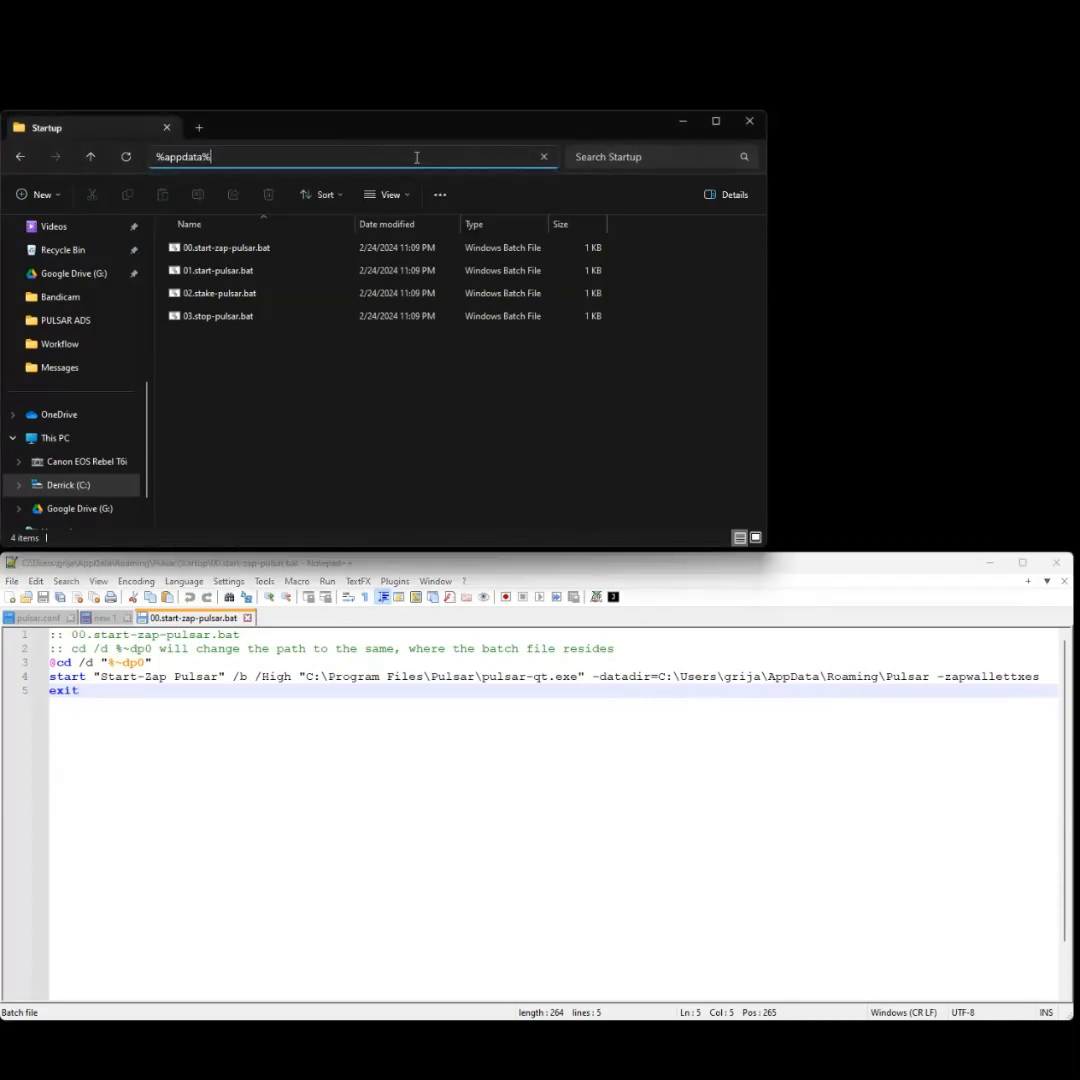
{"action": "key", "text": "Return"}
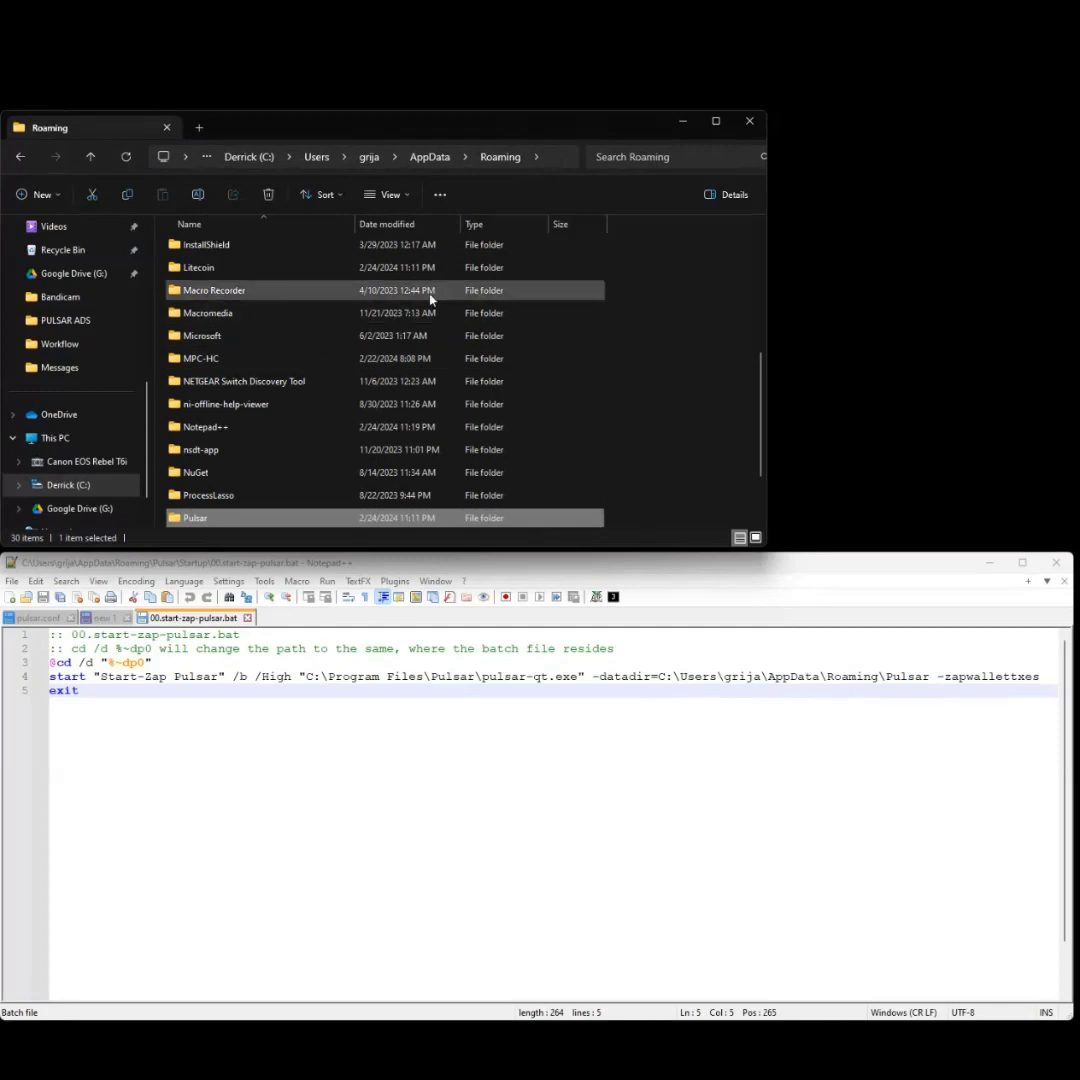
{"action": "scroll", "coordinate": [420, 310], "scroll_direction": "down", "scroll_amount": 1}
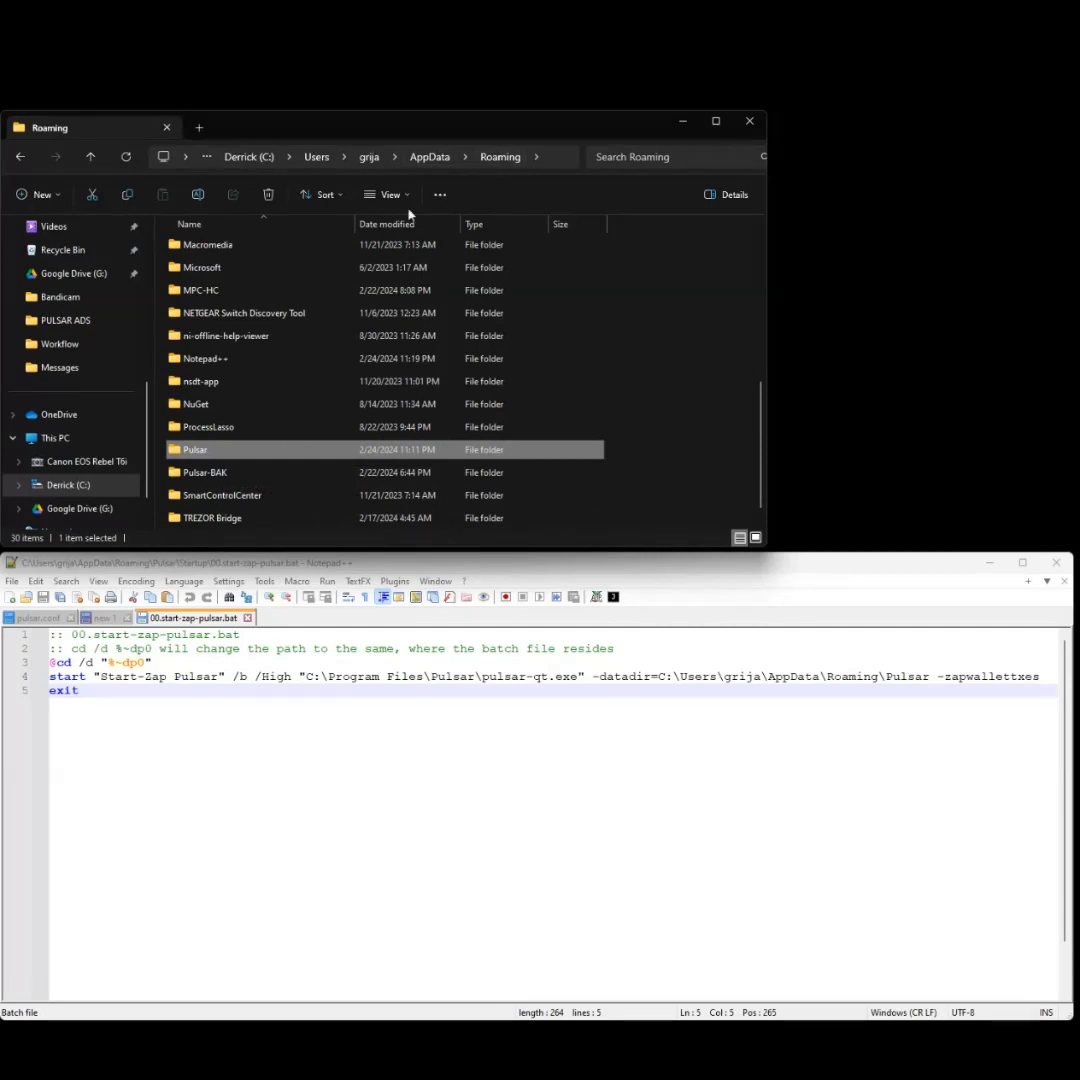
{"action": "double_click", "coordinate": [221, 451]}
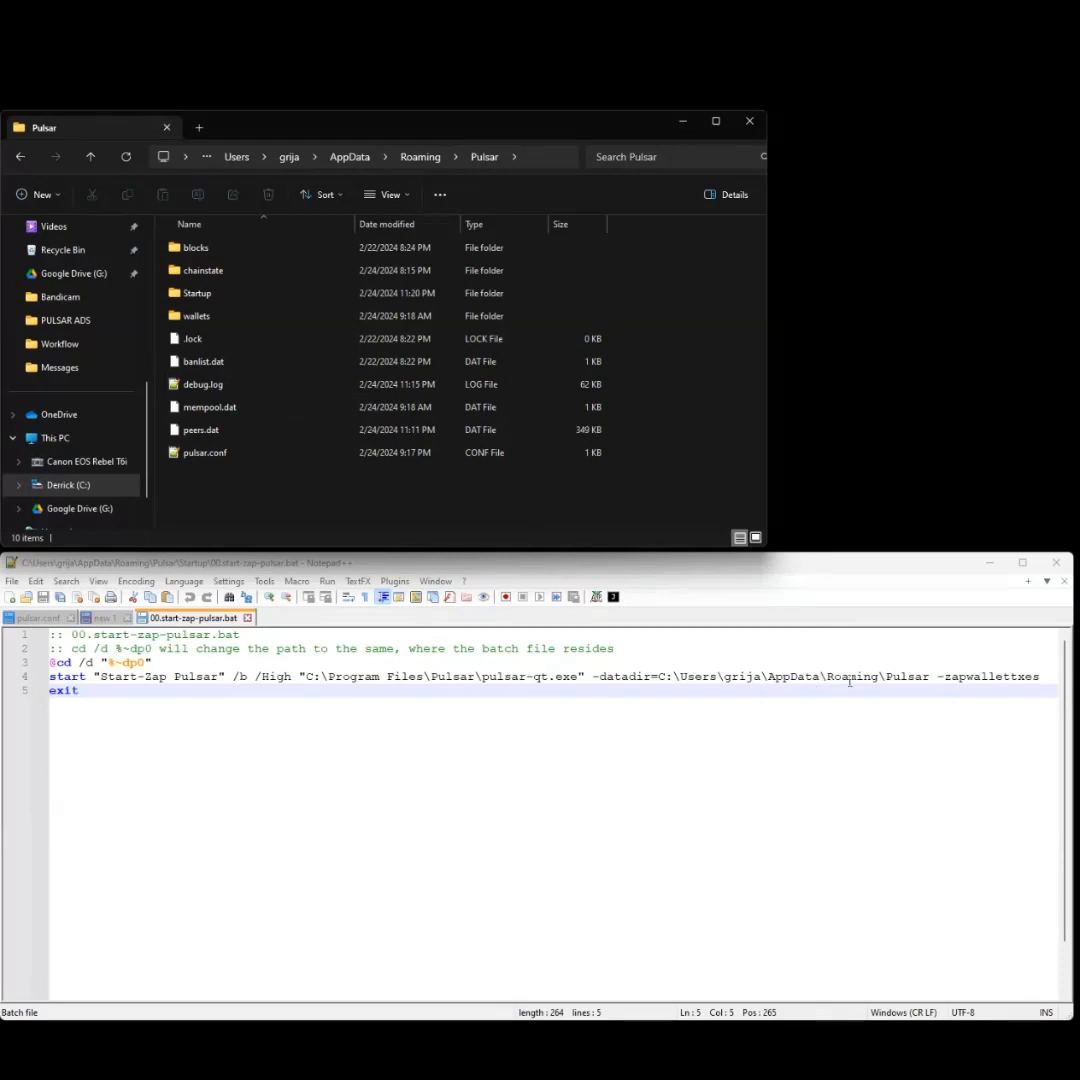
- Select the full Pulsar data folder path in the address bar to copy it
{"action": "left_click", "coordinate": [538, 162]}
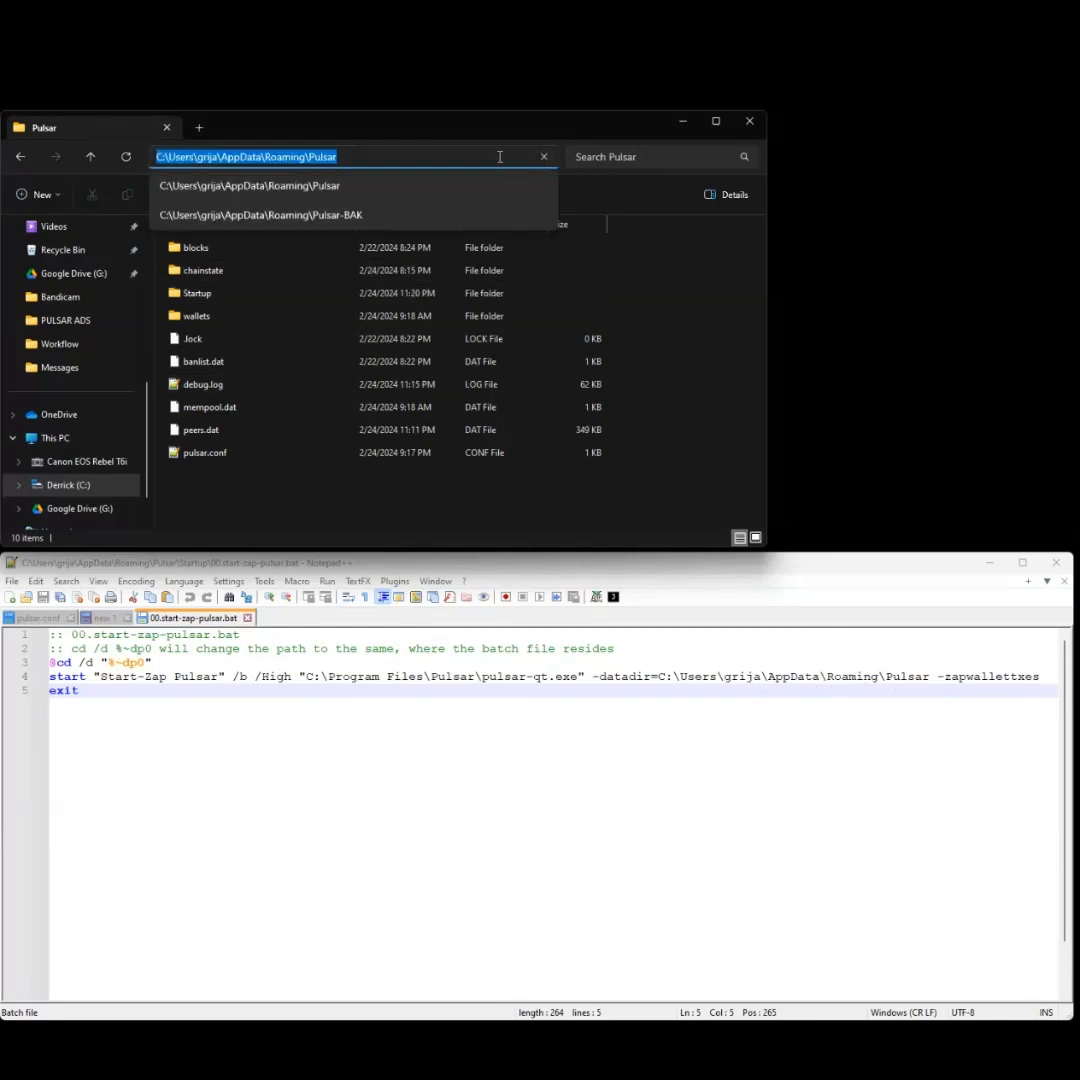
{"action": "left_click", "coordinate": [494, 157]}
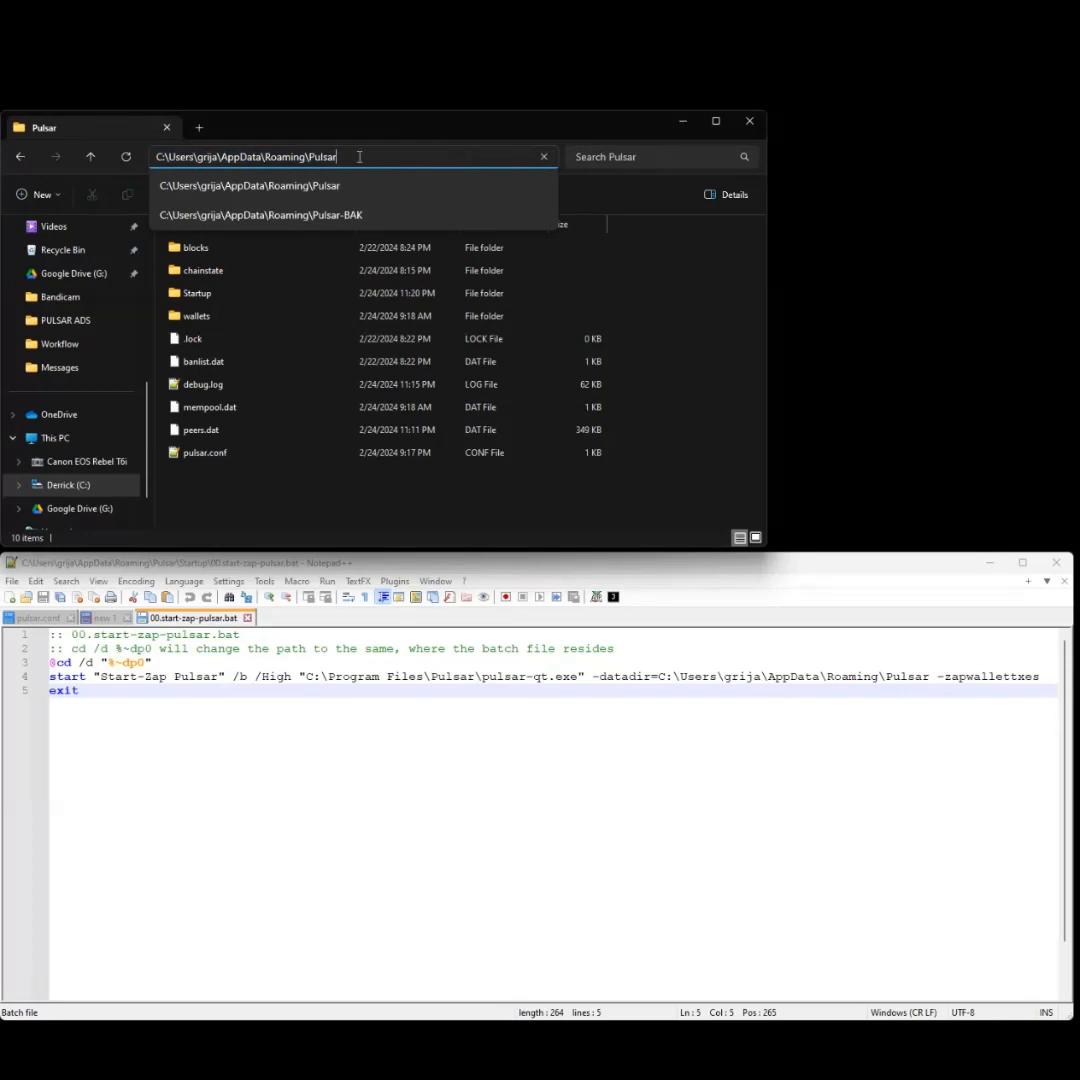
{"action": "left_click_drag", "start_coordinate": [357, 157], "coordinate": [157, 157]}
{"action": "right_click", "coordinate": [157, 158]}
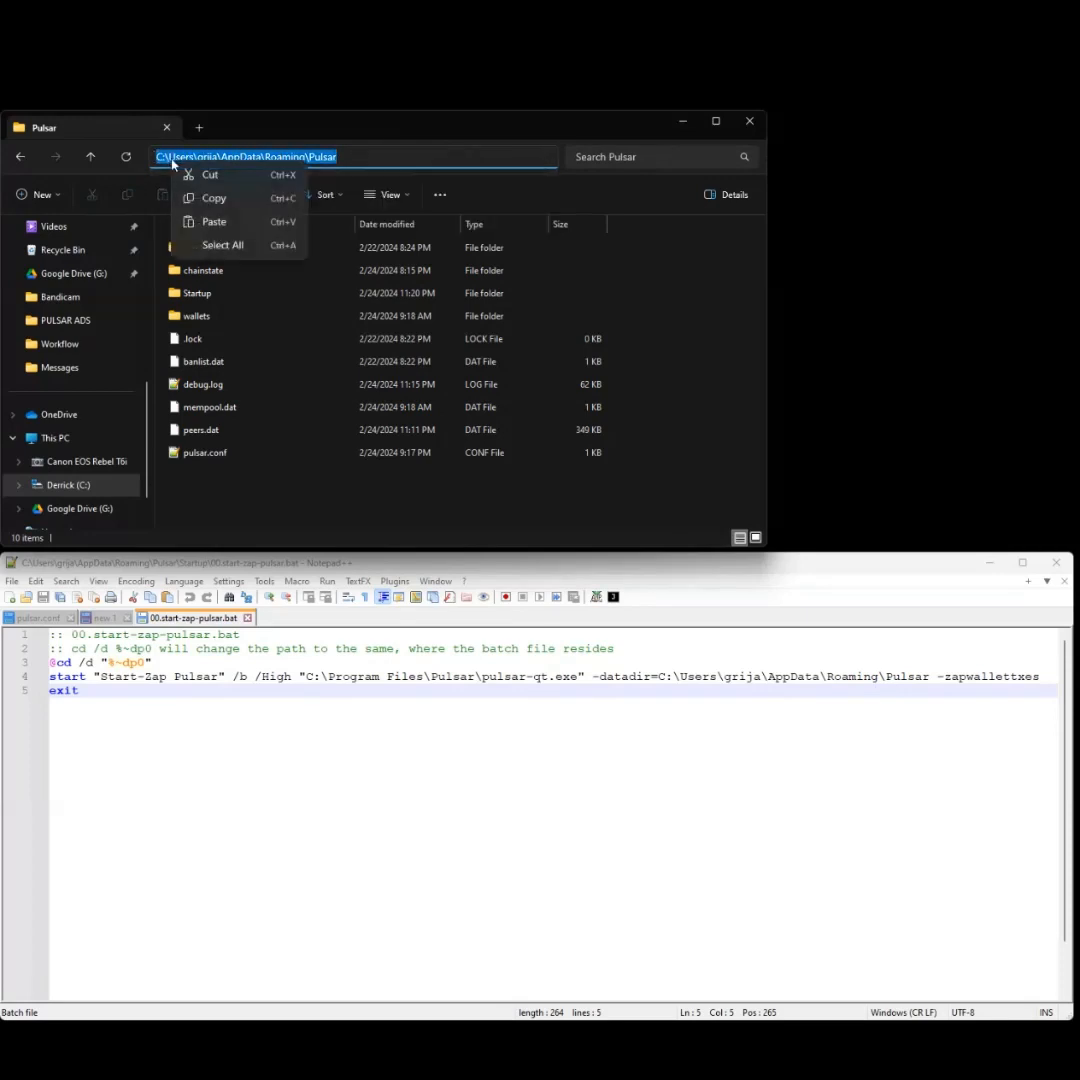
{"action": "left_click", "coordinate": [610, 981]}
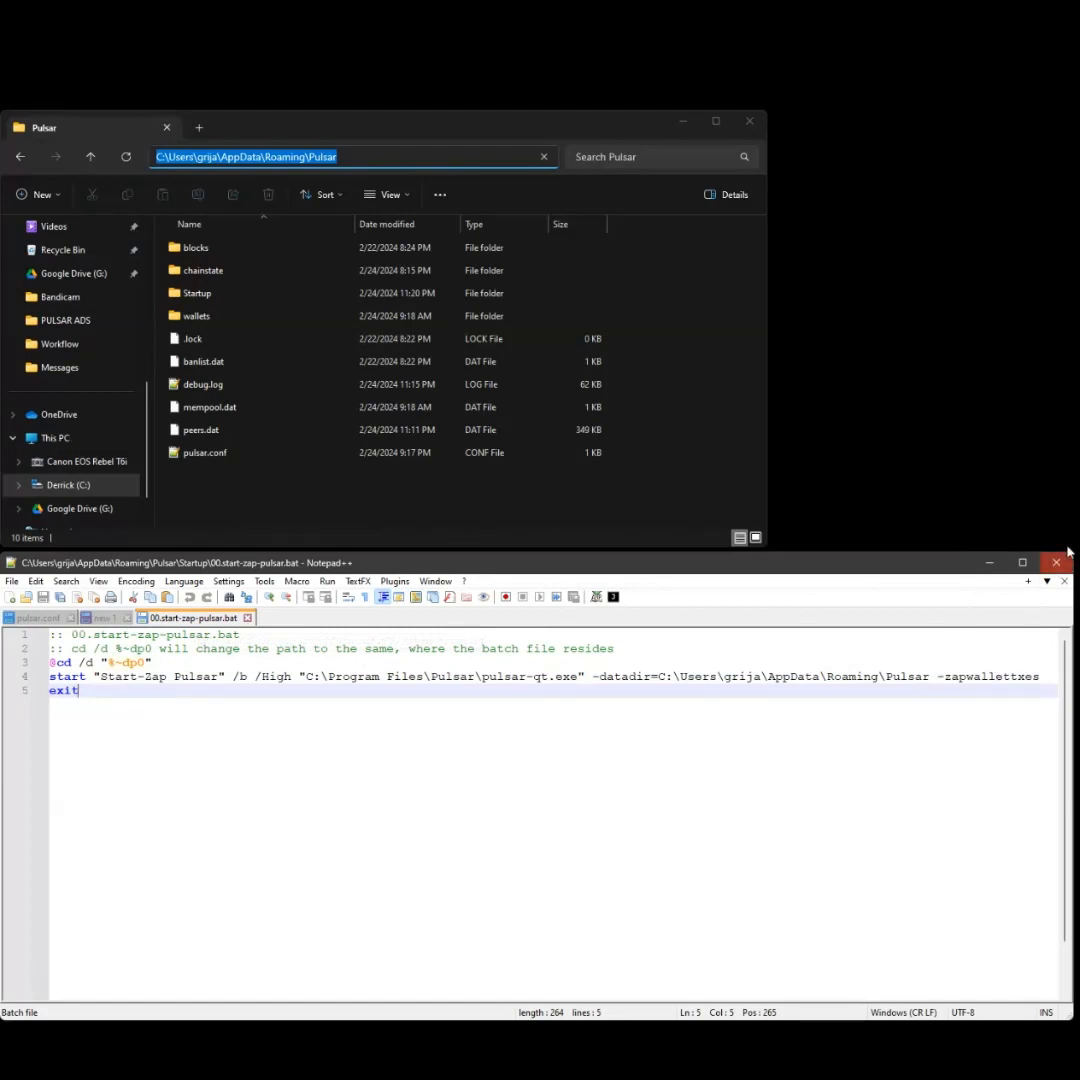
- Open the Startup folder and load 01.start-pulsar.bat into Notepad++ via Edit with Notepad++
{"action": "left_click", "coordinate": [207, 296]}
{"action": "double_click", "coordinate": [209, 296]}
{"action": "left_click", "coordinate": [226, 272]}
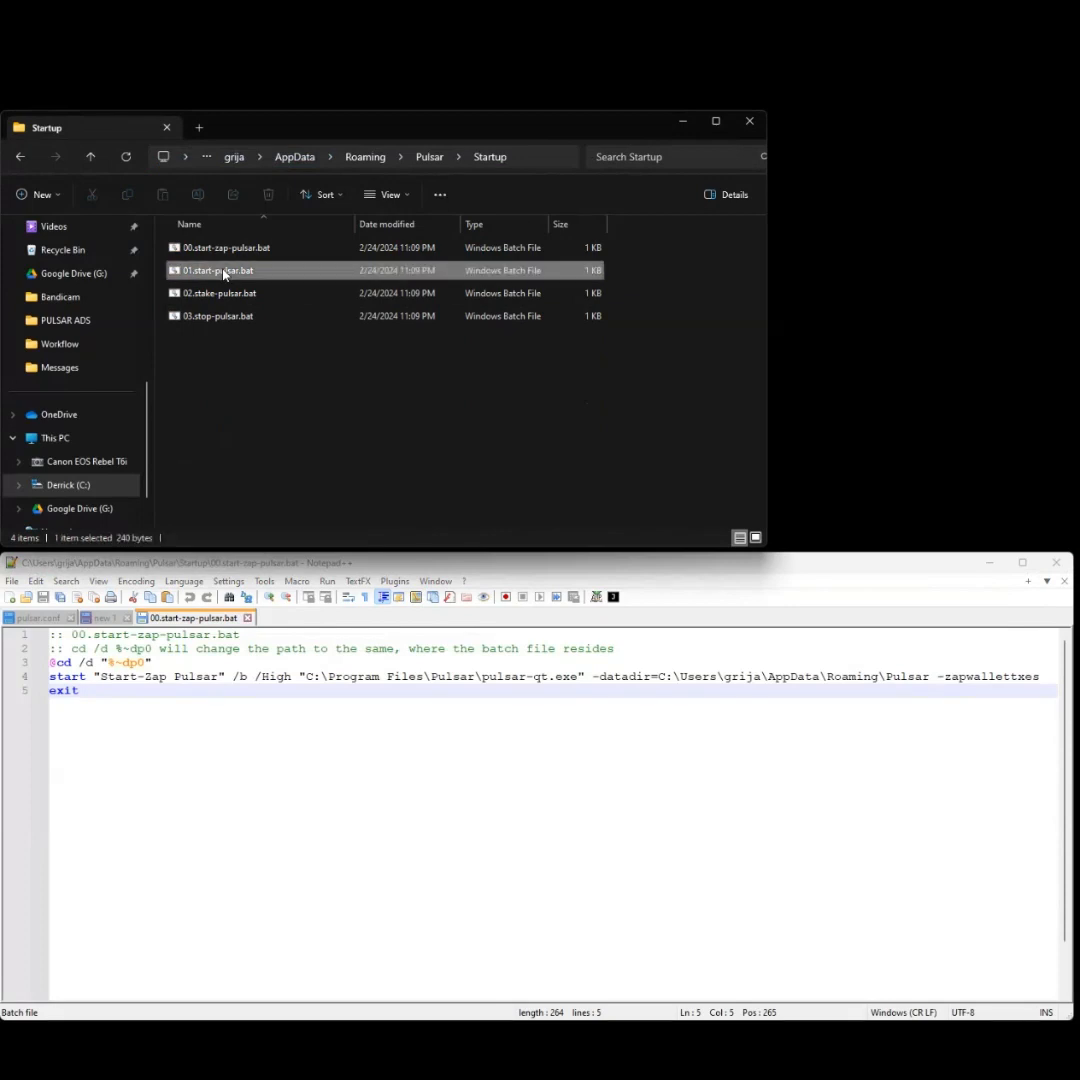
{"action": "right_click", "coordinate": [223, 272]}
{"action": "left_click", "coordinate": [202, 273]}
{"action": "right_click", "coordinate": [202, 273]}
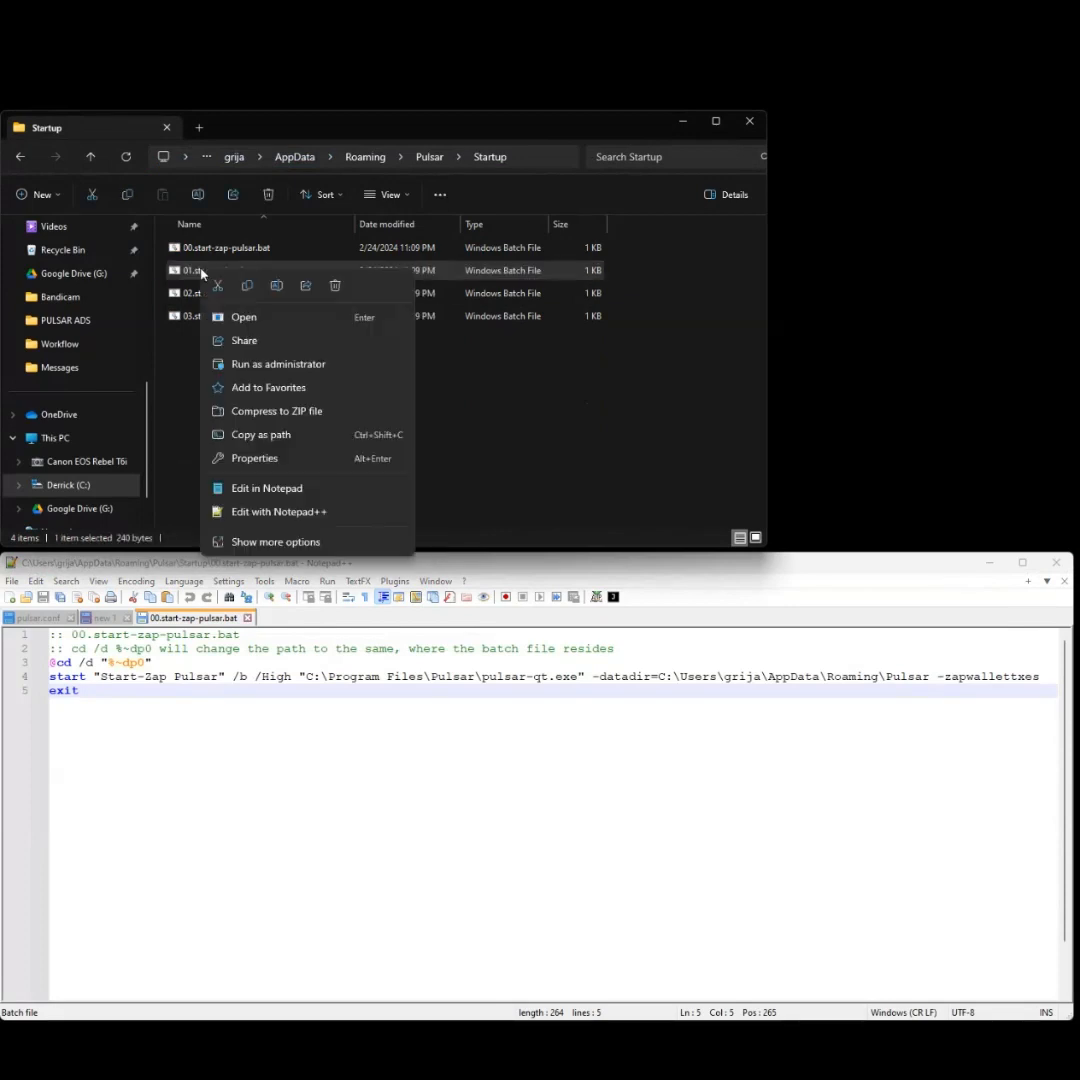
{"action": "left_click", "coordinate": [316, 510]}
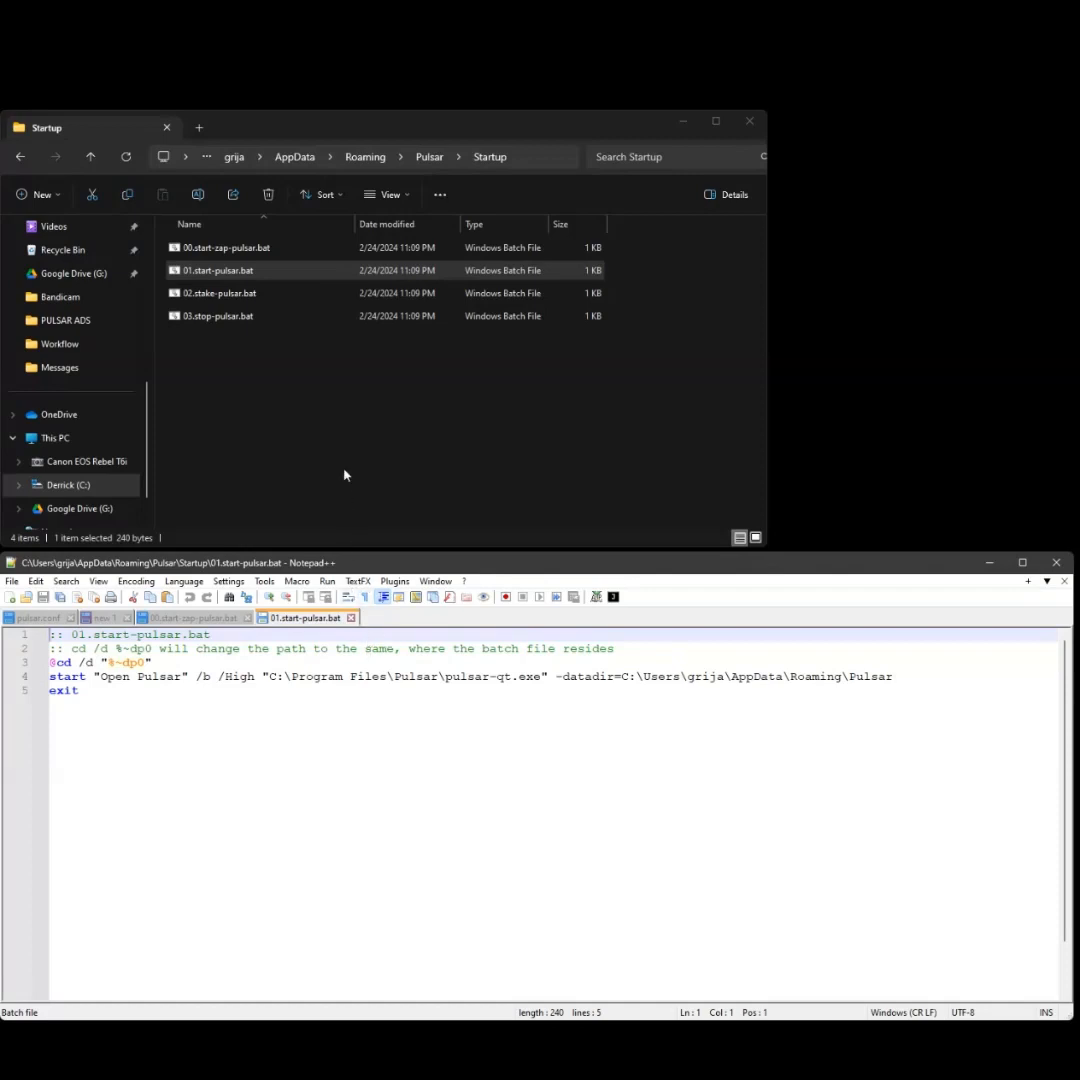
- Load 02.stake-pulsar.bat into a new Notepad++ tab via Edit with Notepad++
{"action": "right_click", "coordinate": [227, 305]}
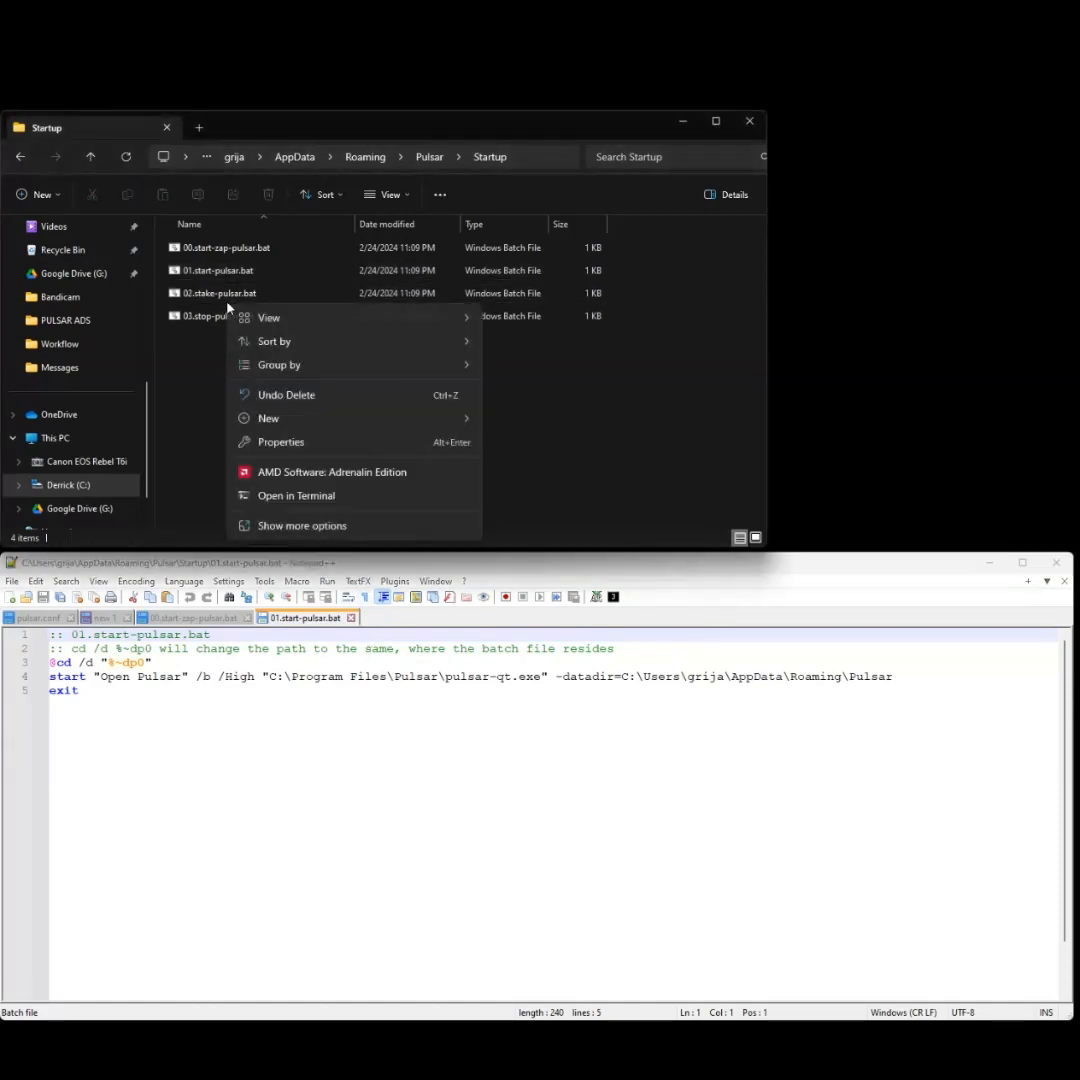
{"action": "left_click", "coordinate": [212, 297]}
{"action": "right_click", "coordinate": [210, 297]}
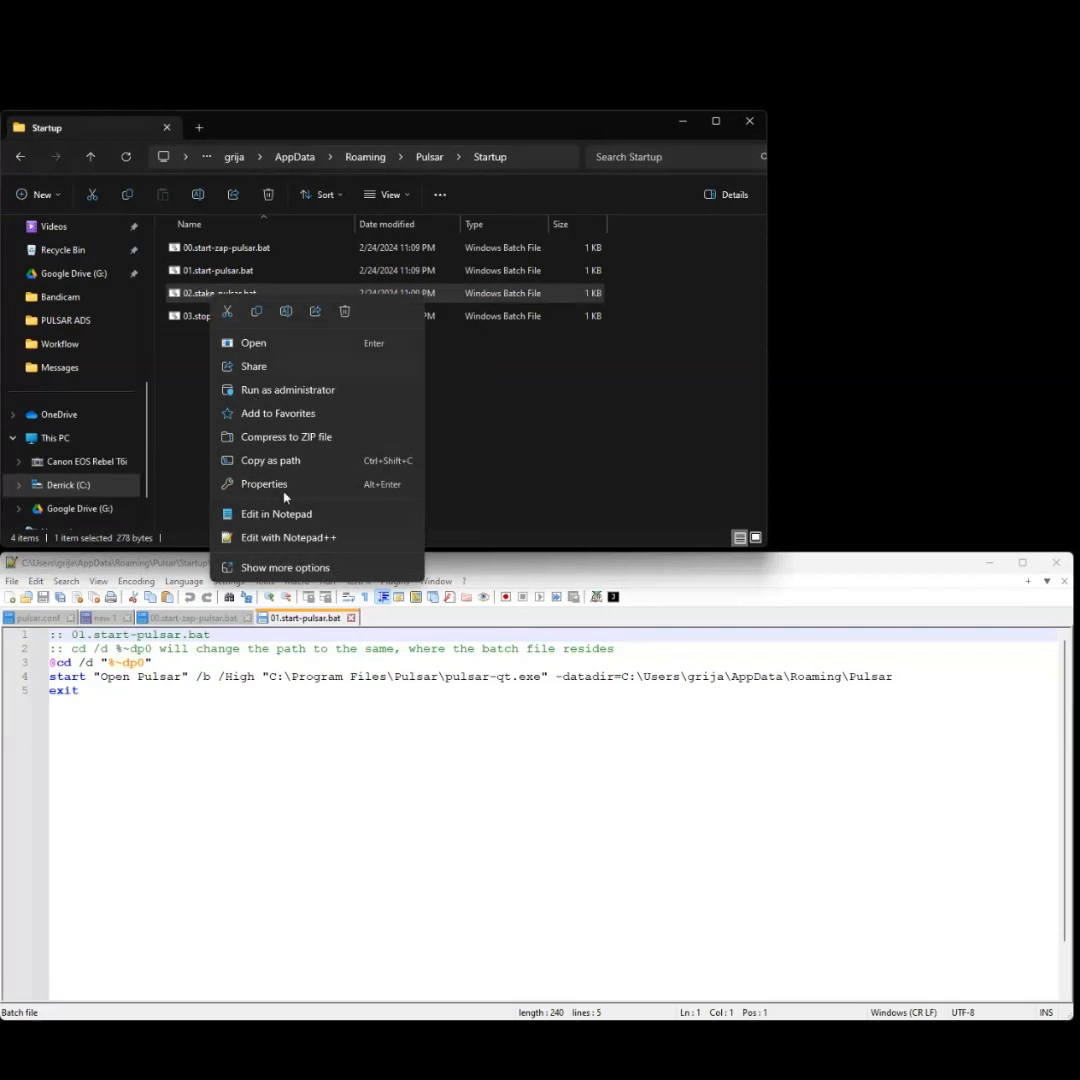
{"action": "left_click", "coordinate": [316, 538]}
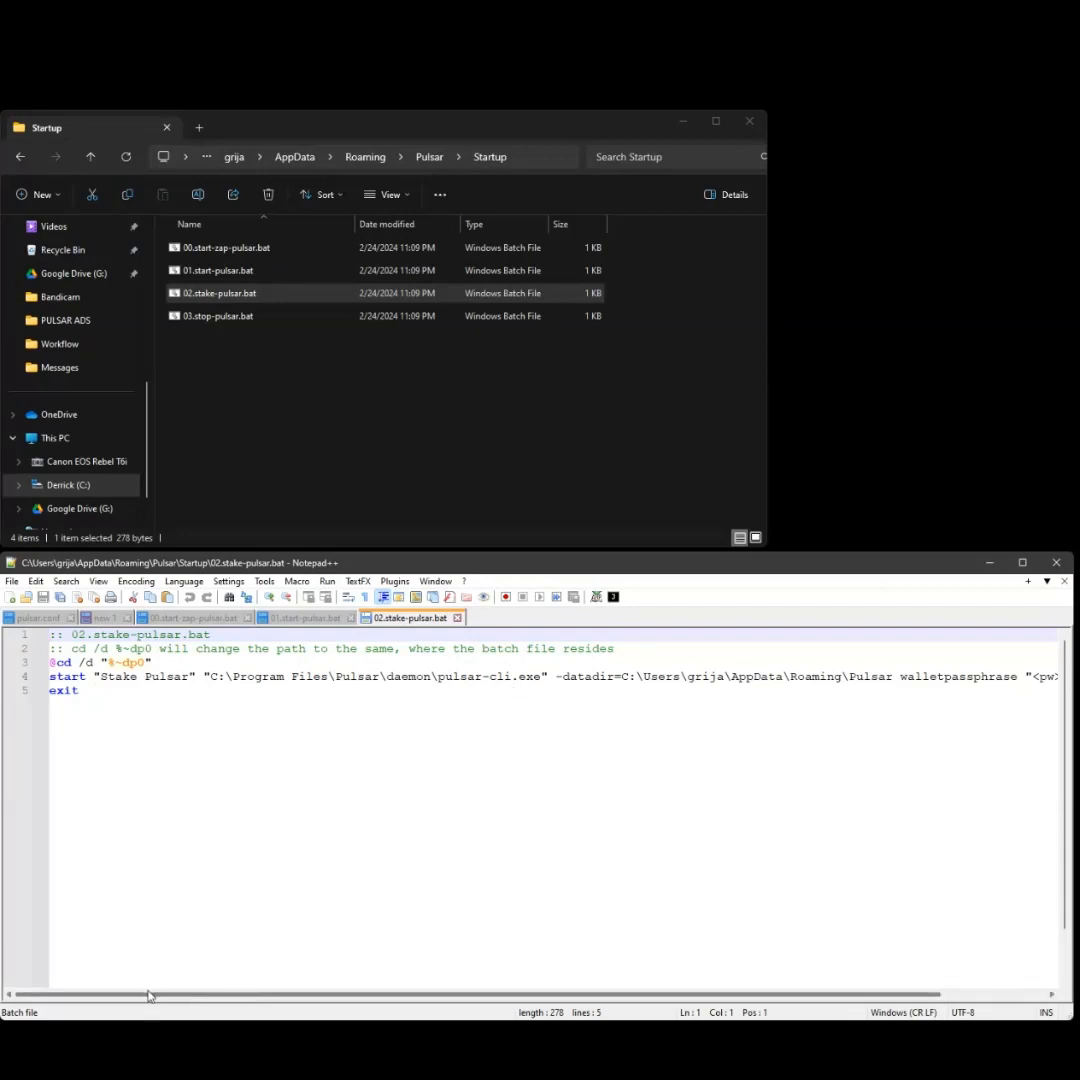
{"action": "left_click_drag", "start_coordinate": [142, 997], "coordinate": [113, 995]}
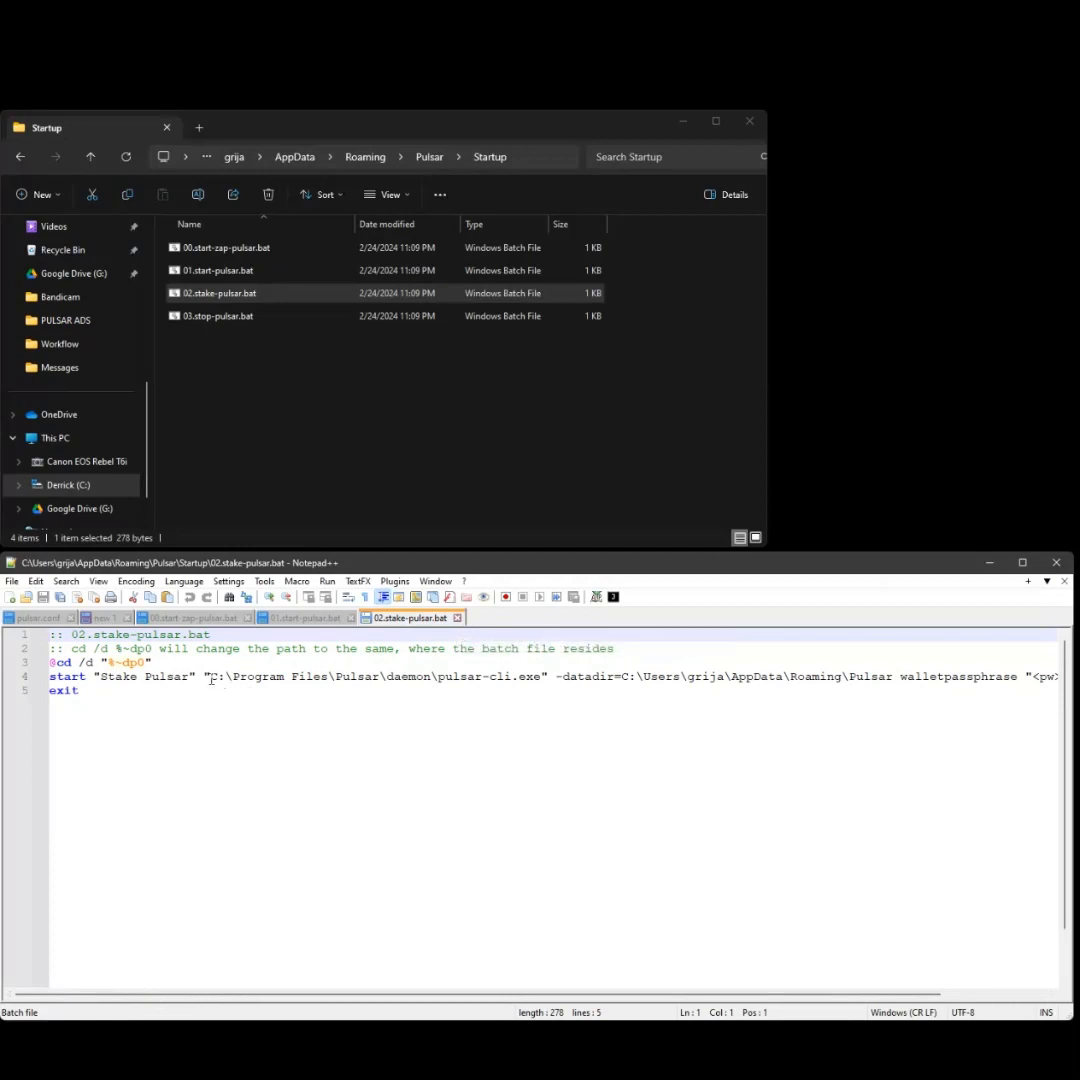
{"action": "left_click_drag", "start_coordinate": [210, 678], "coordinate": [437, 680]}
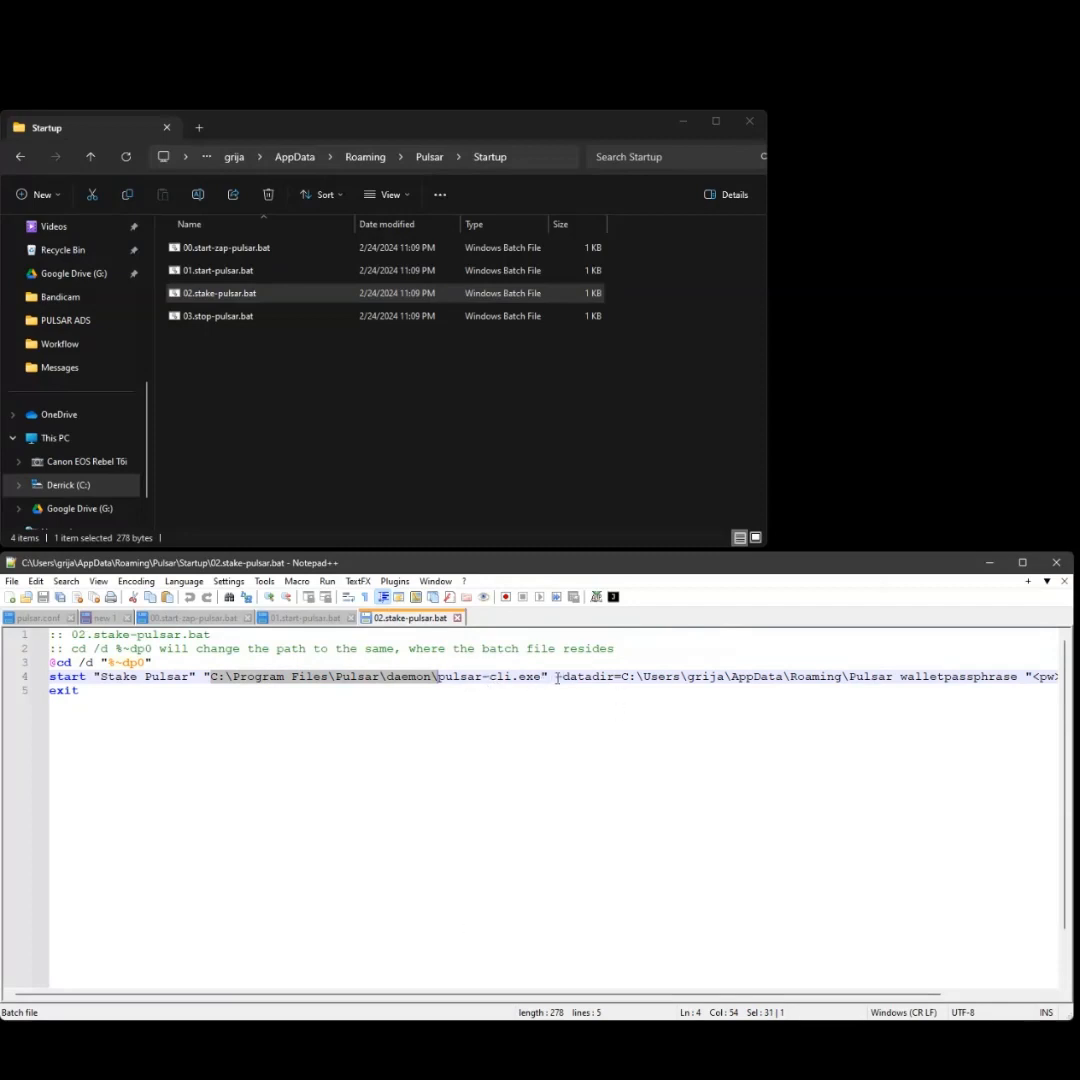
{"action": "left_click_drag", "start_coordinate": [482, 998], "coordinate": [631, 998]}
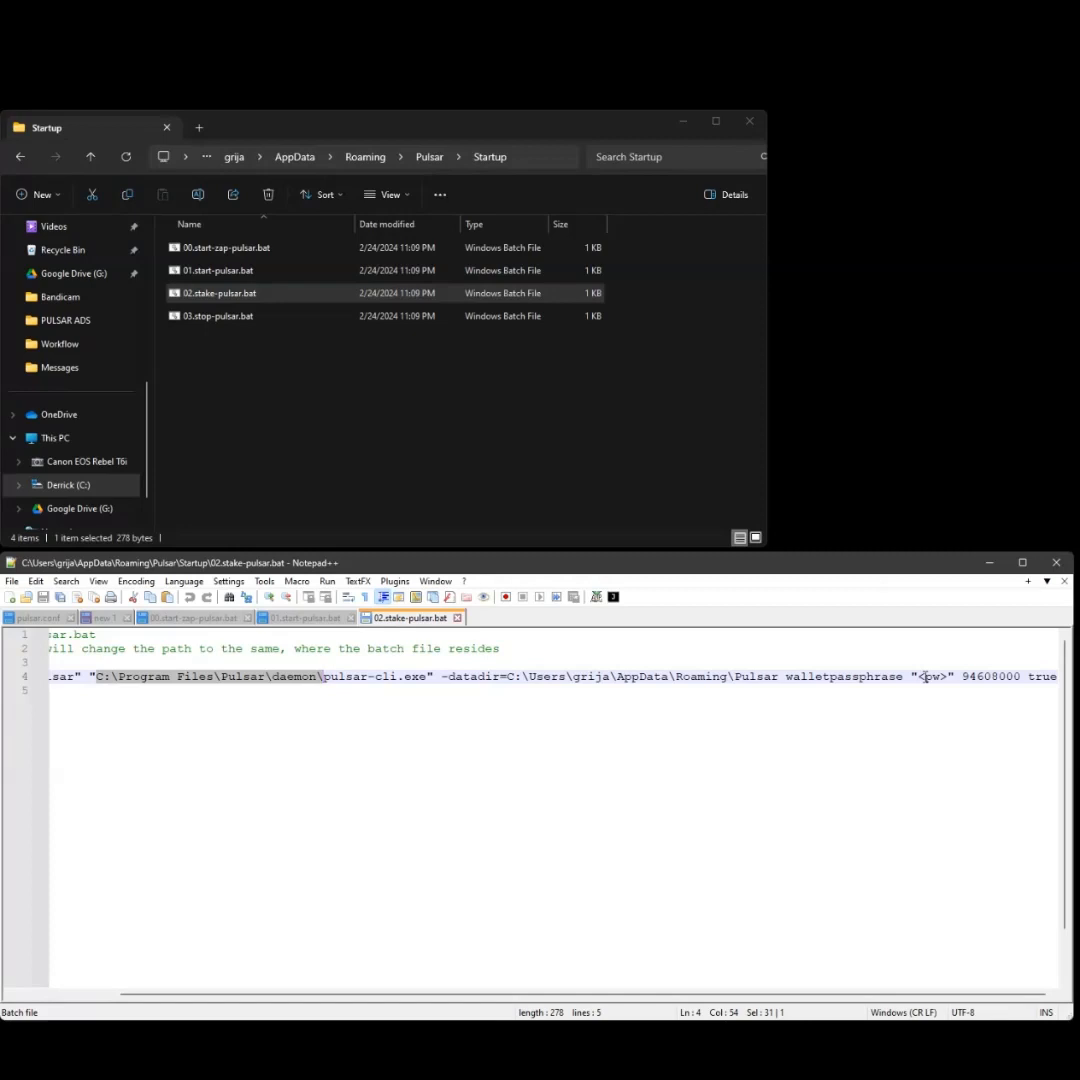
{"action": "left_click", "coordinate": [990, 677]}
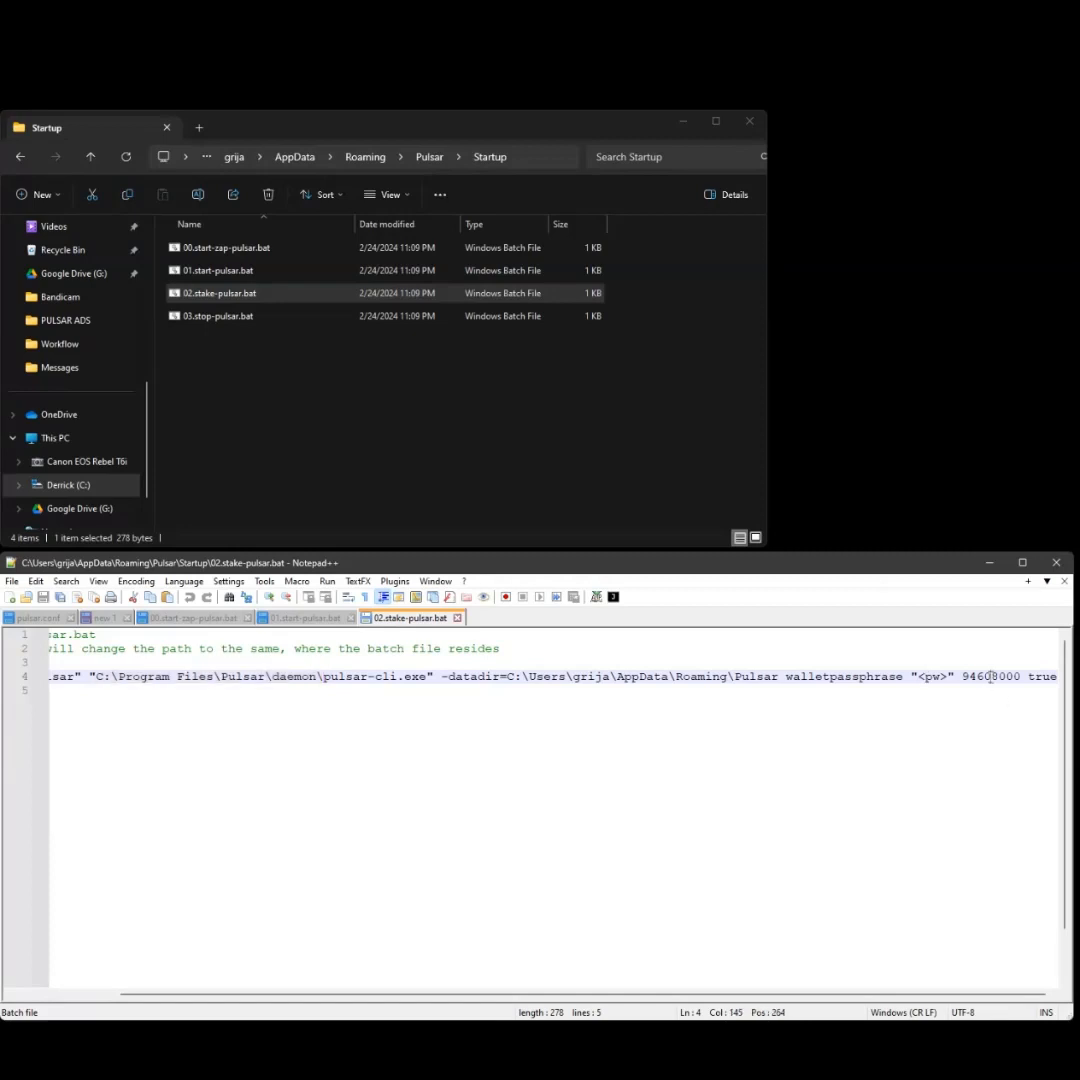
{"action": "left_click", "coordinate": [1052, 677]}
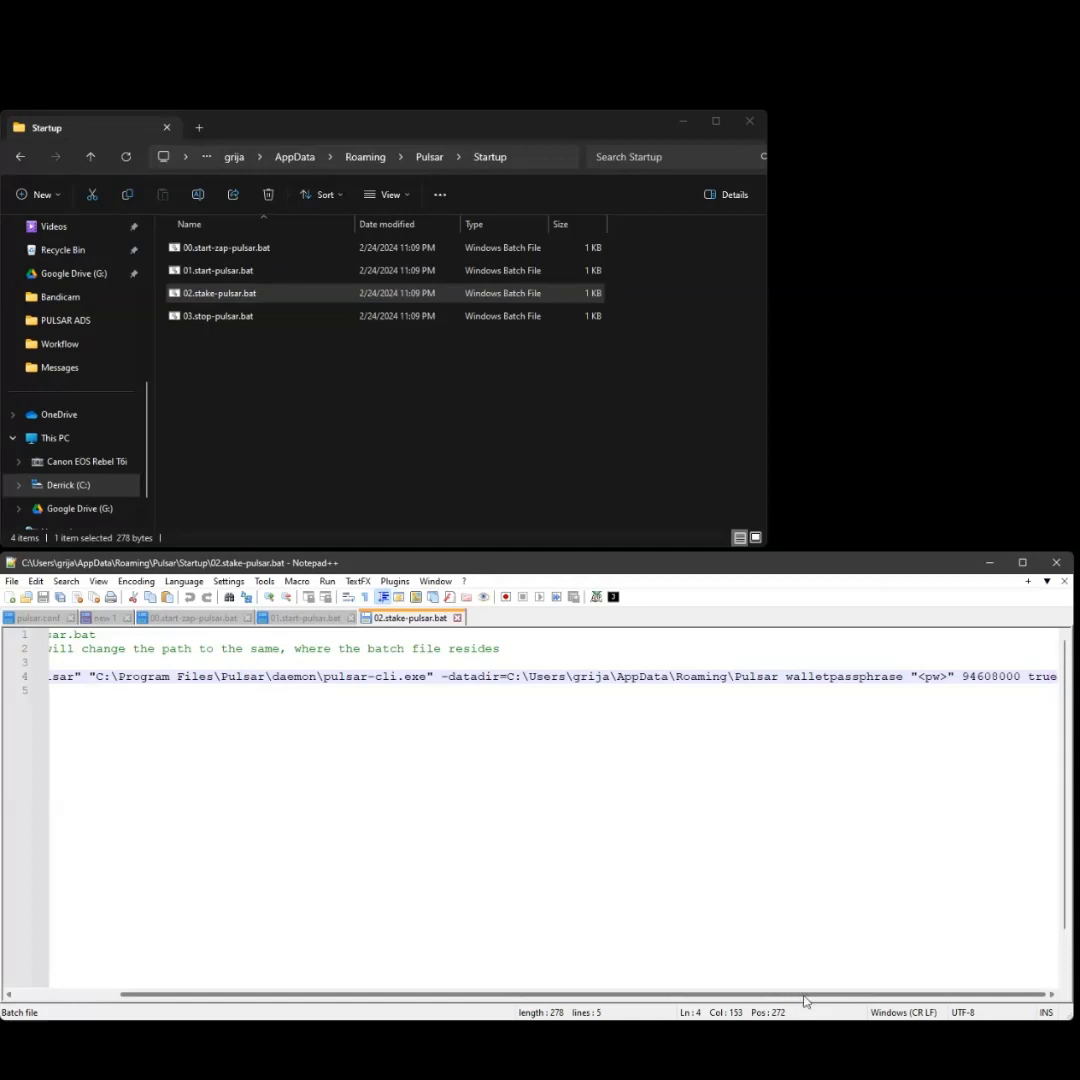
{"action": "left_click_drag", "start_coordinate": [805, 1000], "coordinate": [622, 996]}
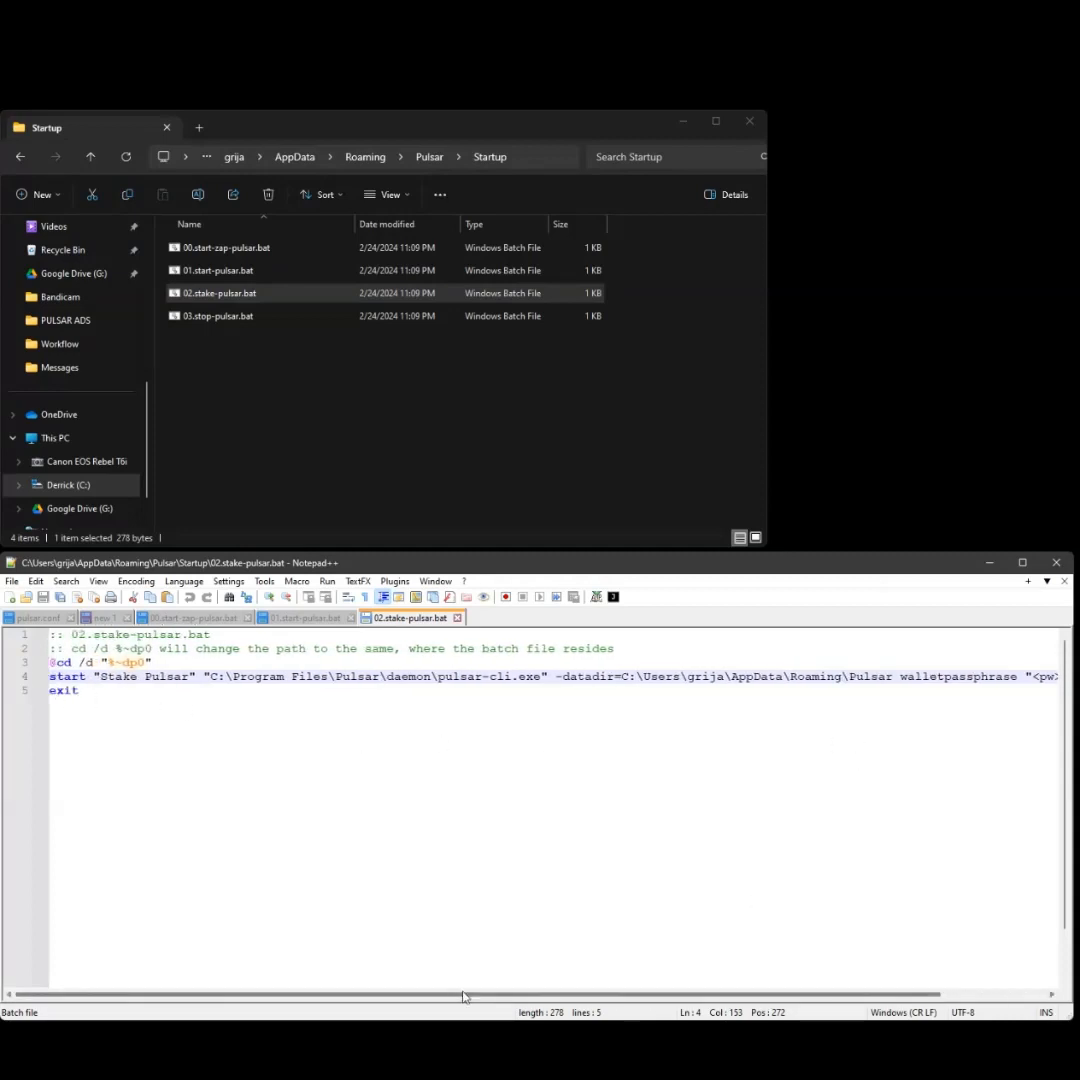
{"action": "left_click_drag", "start_coordinate": [458, 996], "coordinate": [570, 996]}
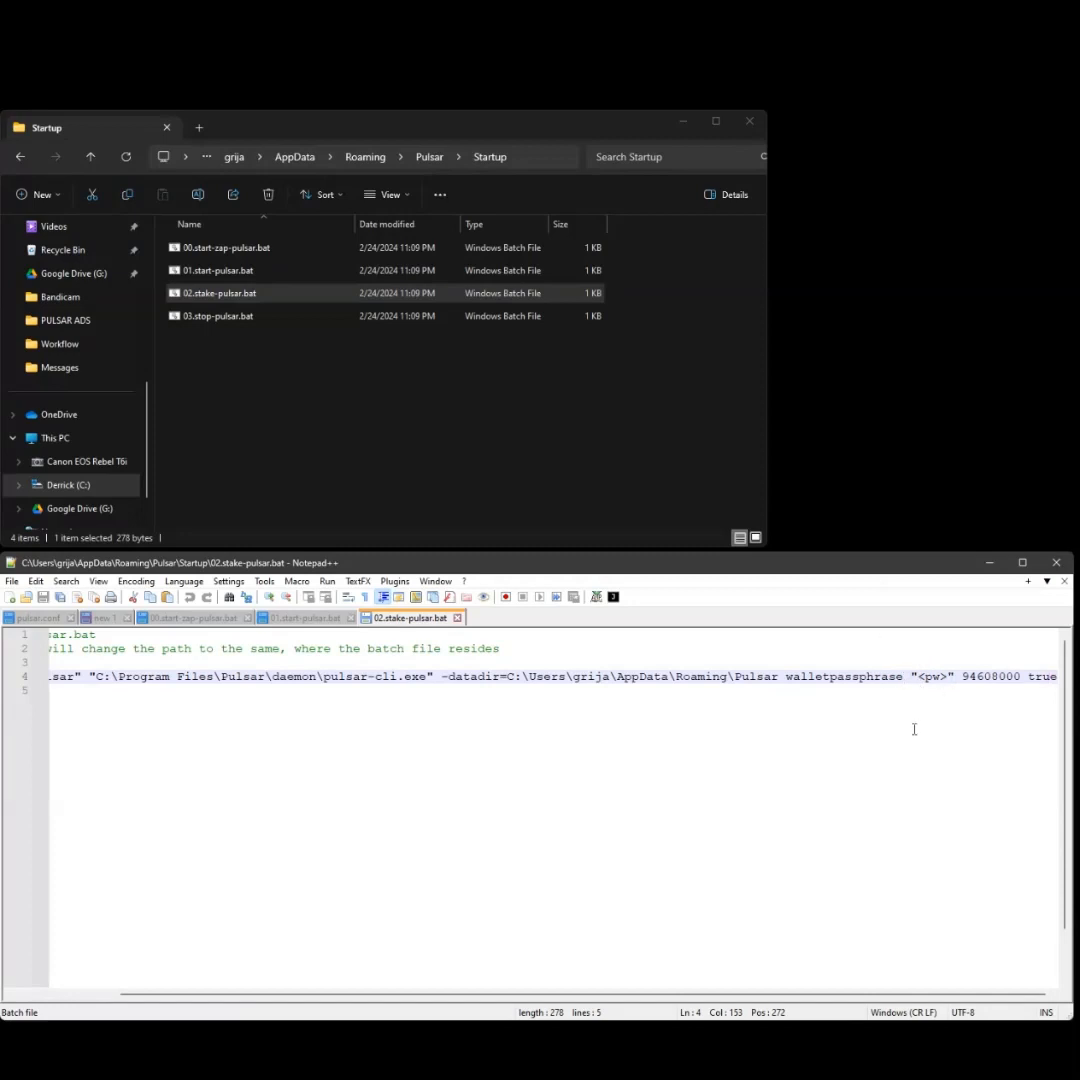
- Replace the <pw> placeholder with the wallet passphrase and save 02.stake-pulsar.bat
{"action": "left_click", "coordinate": [930, 677]}
{"action": "key", "text": "Delete"}
{"action": "key", "text": "Delete"}
{"action": "key", "text": "Delete"}
{"action": "key", "text": "Delete"}
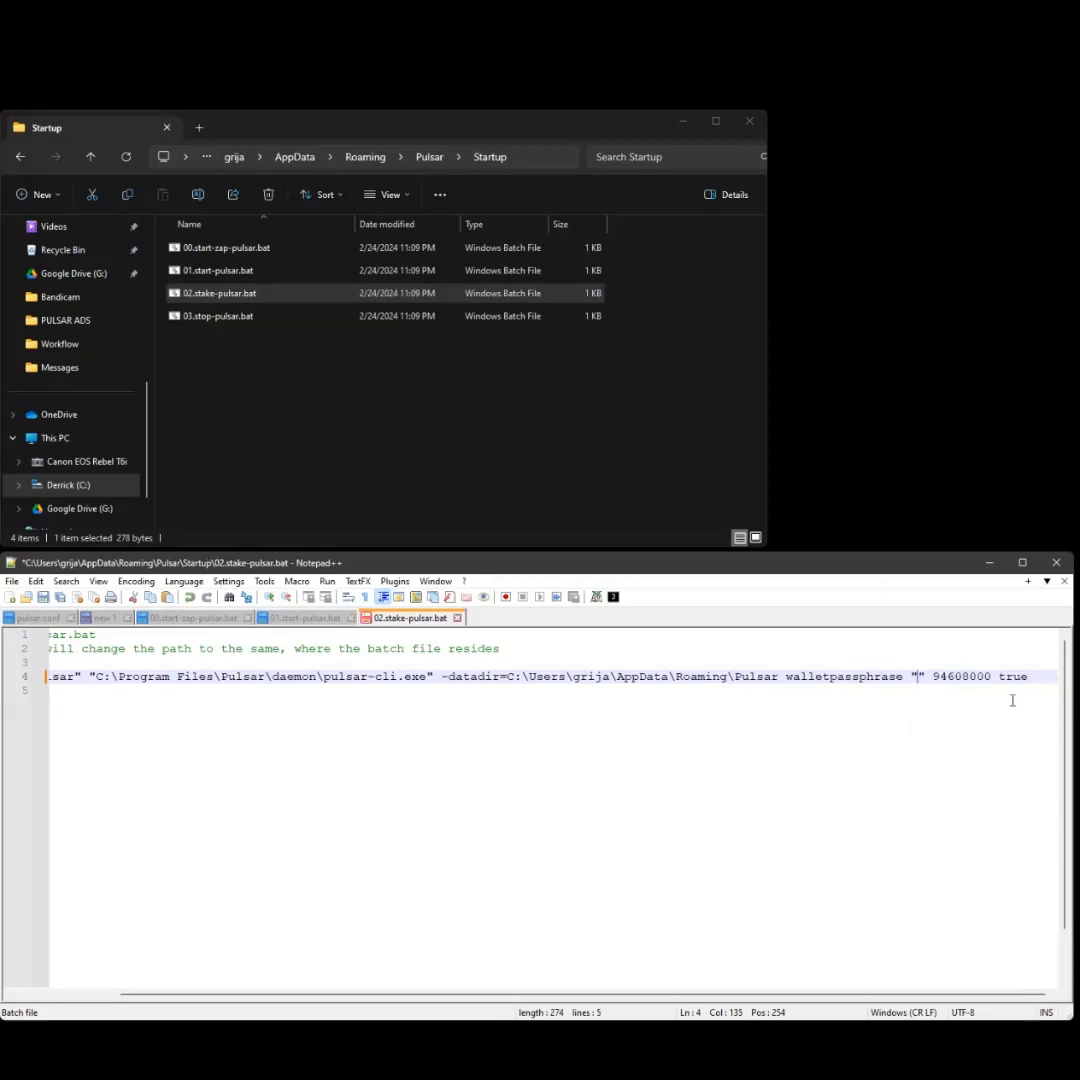
{"action": "type", "text": "12345"}
{"action": "left_click", "coordinate": [12, 581]}
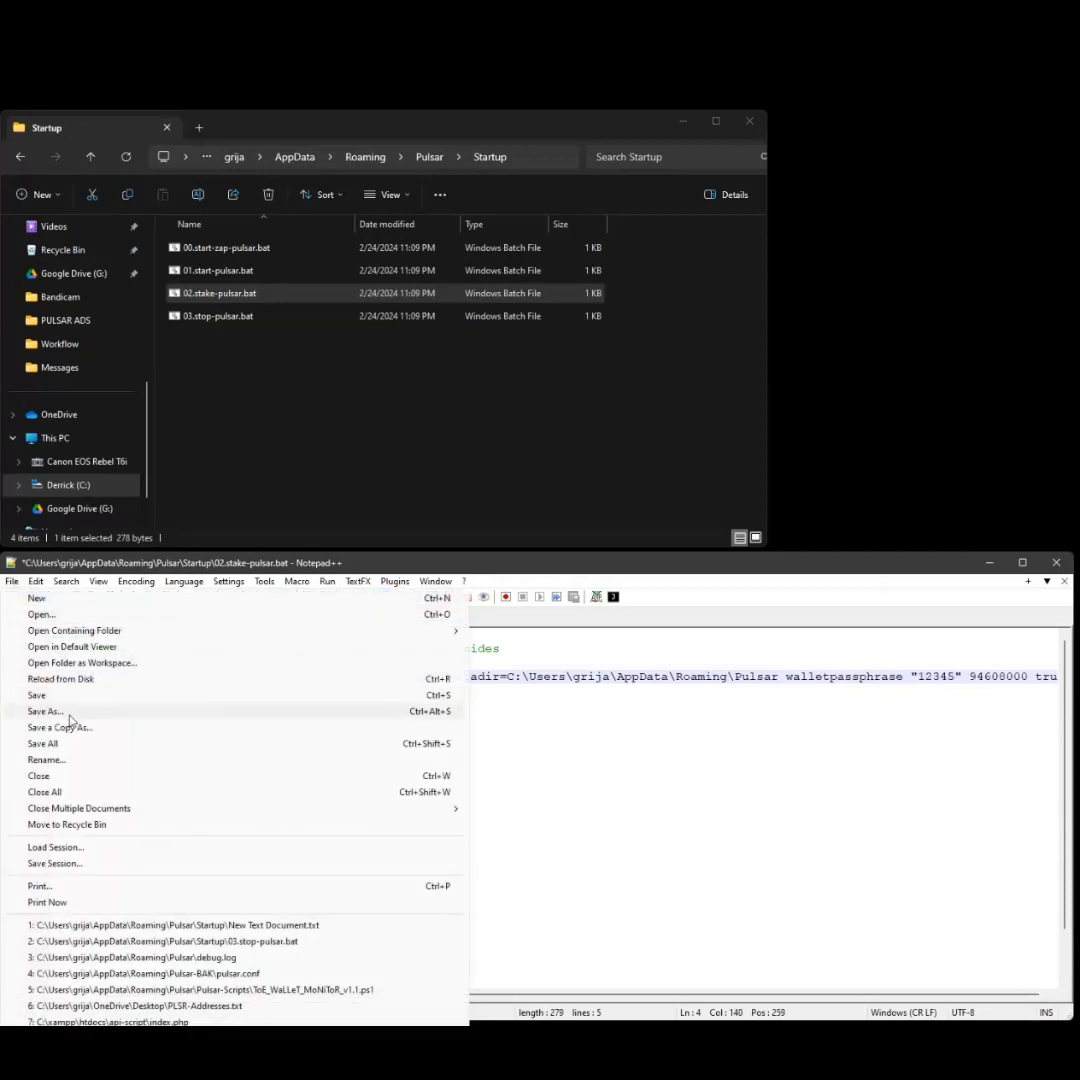
{"action": "left_click", "coordinate": [40, 695]}
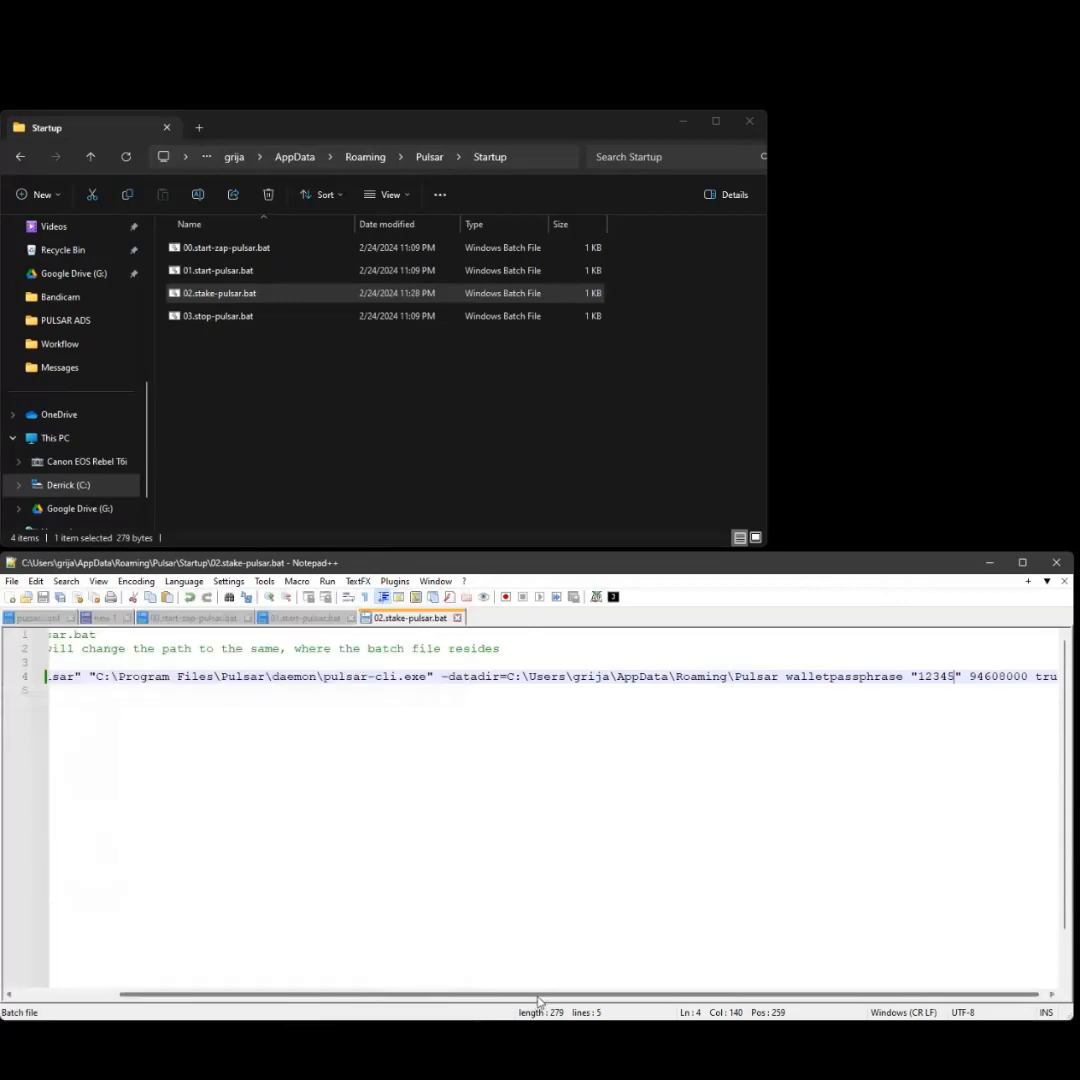
{"action": "left_click_drag", "start_coordinate": [537, 1003], "coordinate": [420, 1003]}
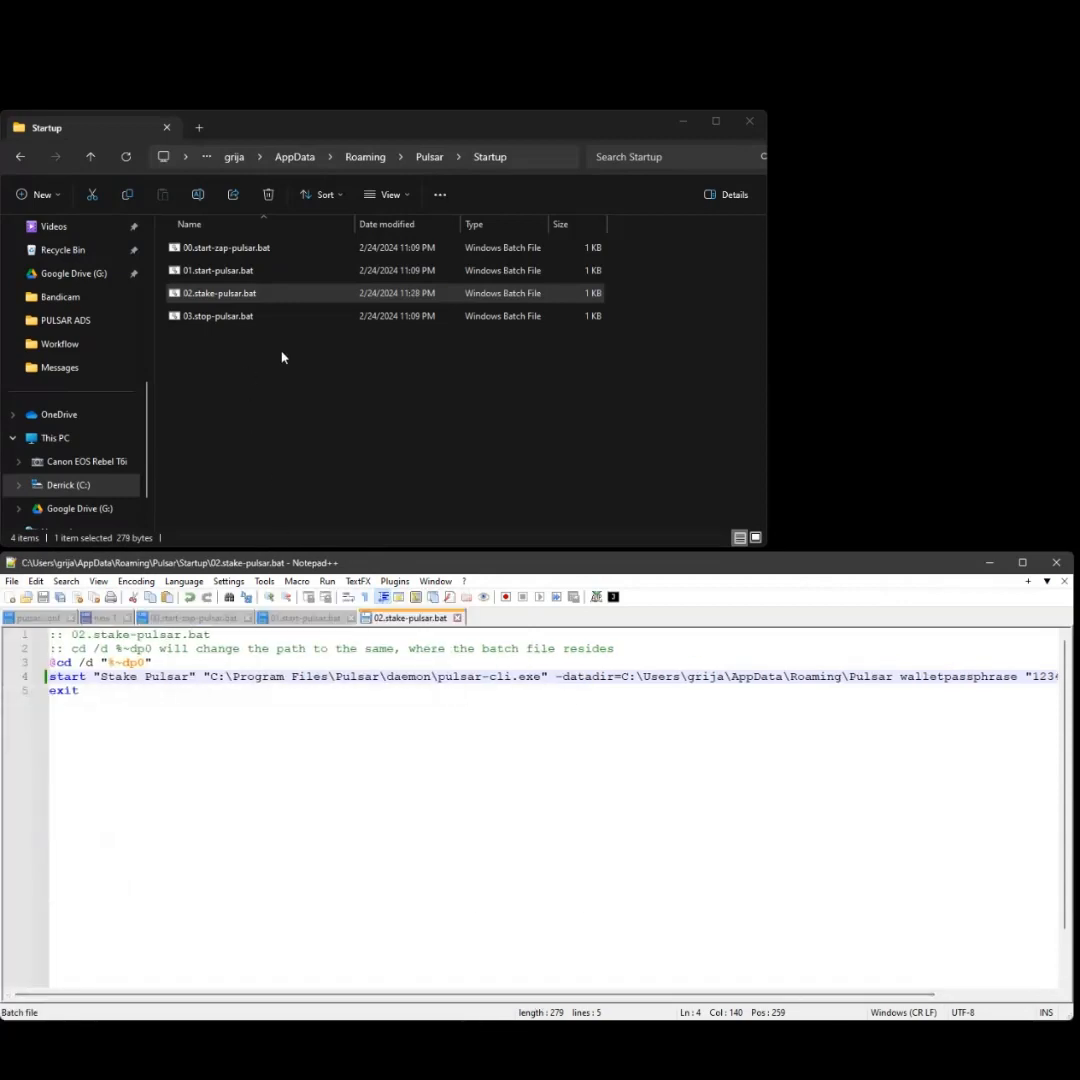
- Open 03.stop-pulsar.bat in Notepad++ from its context menu, then return to the Startup folder
{"action": "right_click", "coordinate": [234, 318]}
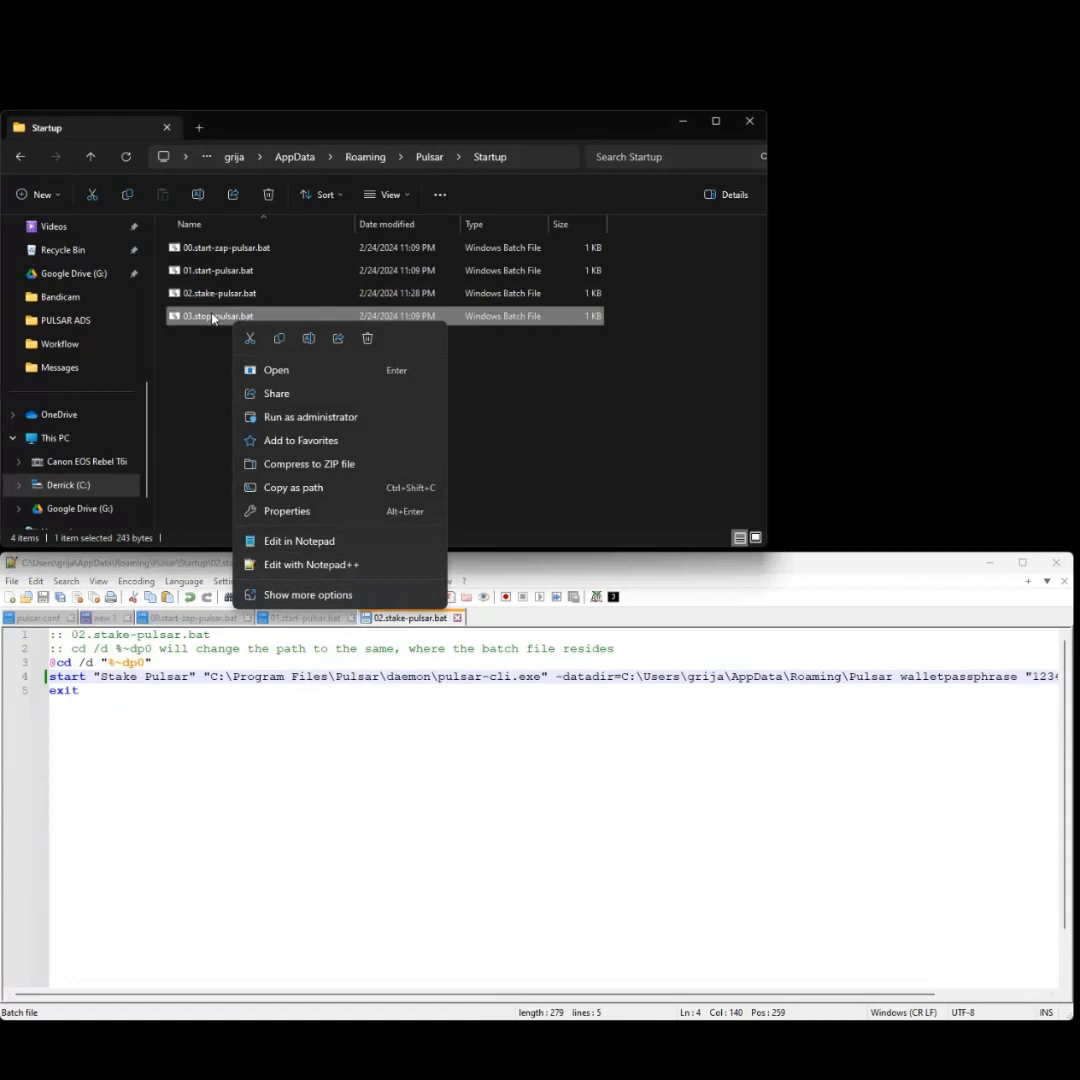
{"action": "left_click", "coordinate": [335, 566]}
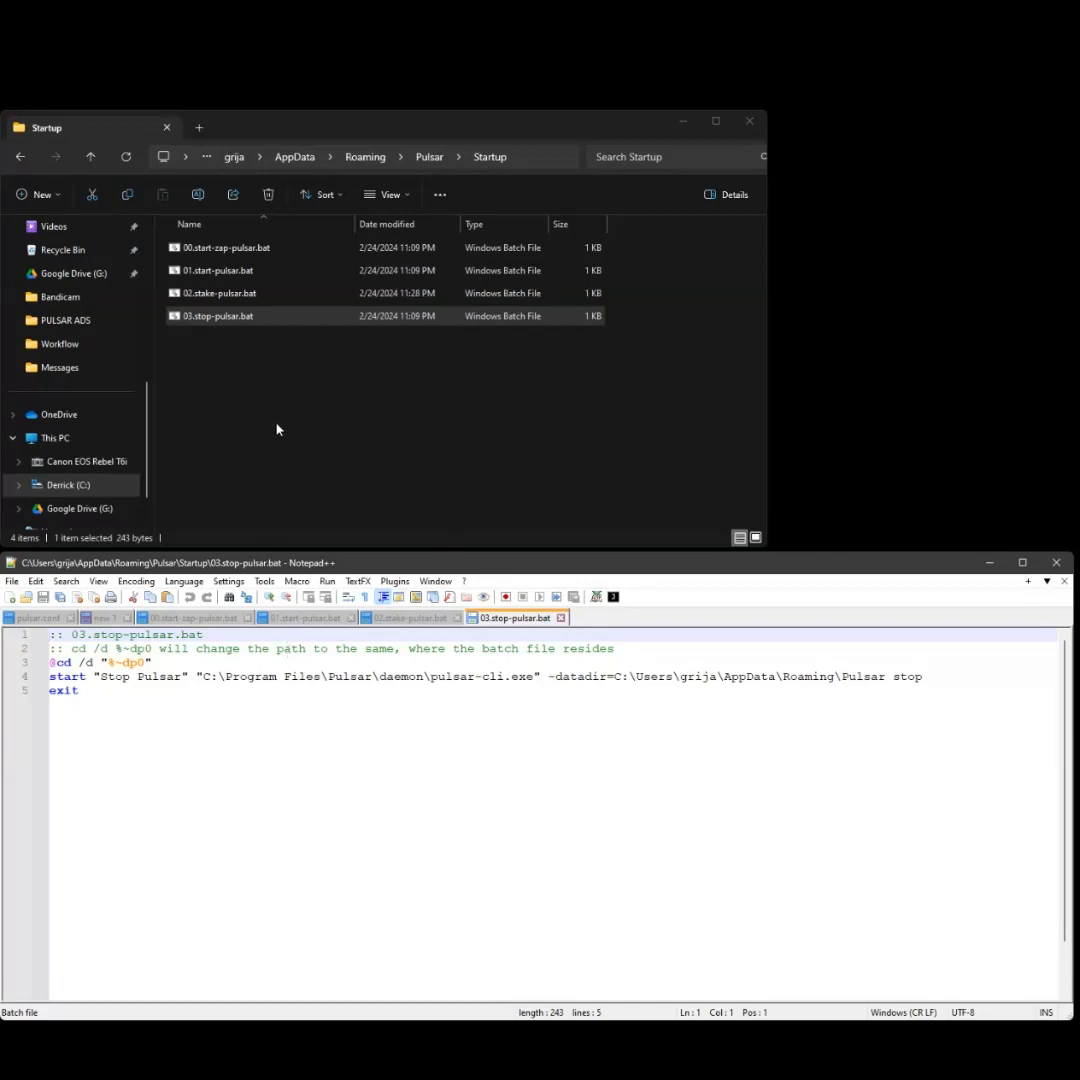
{"action": "left_click", "coordinate": [318, 427]}
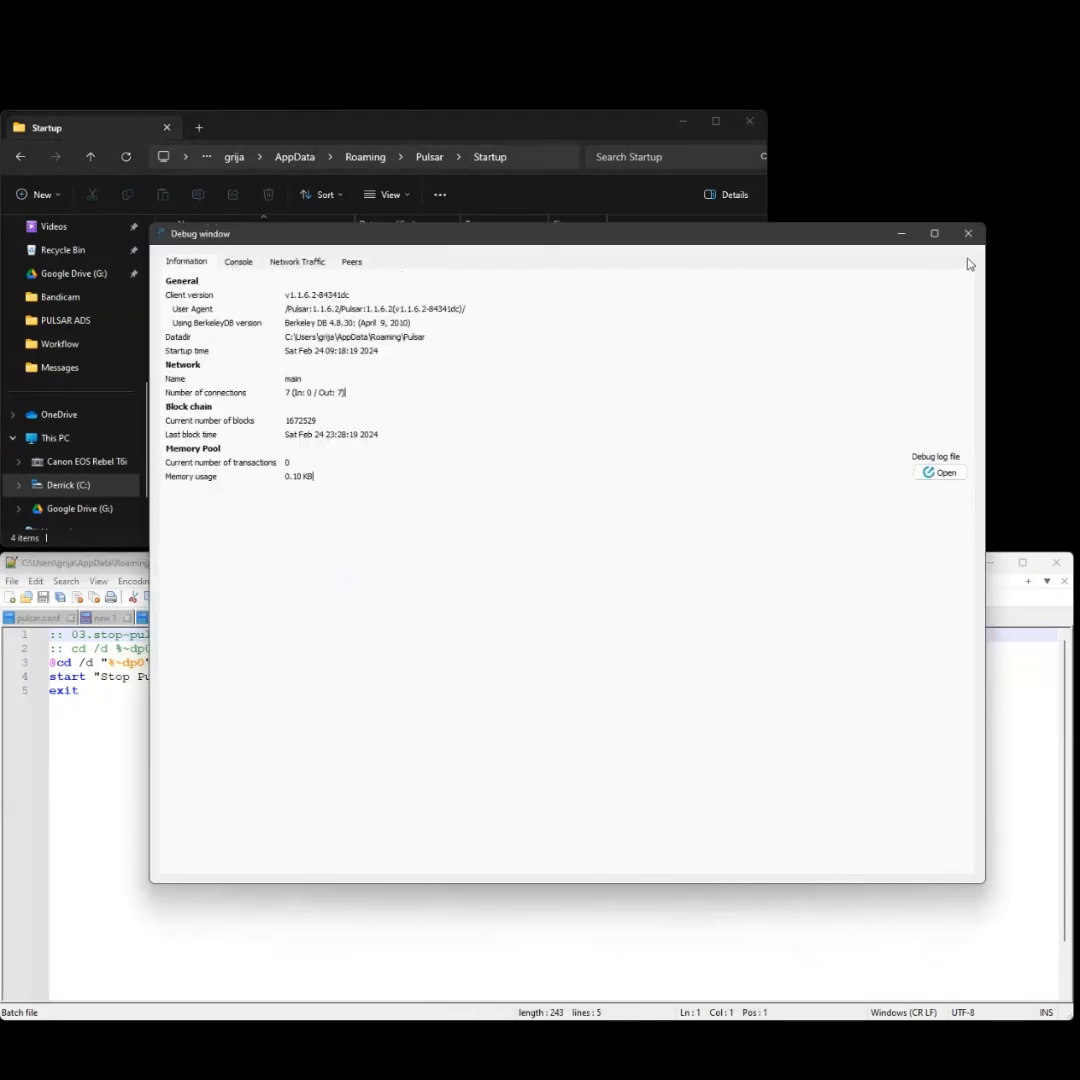
- Close the Pulsar debug window and move the wallet overview showing 999.953380 PLSR into view
{"action": "left_click", "coordinate": [722, 1060]}
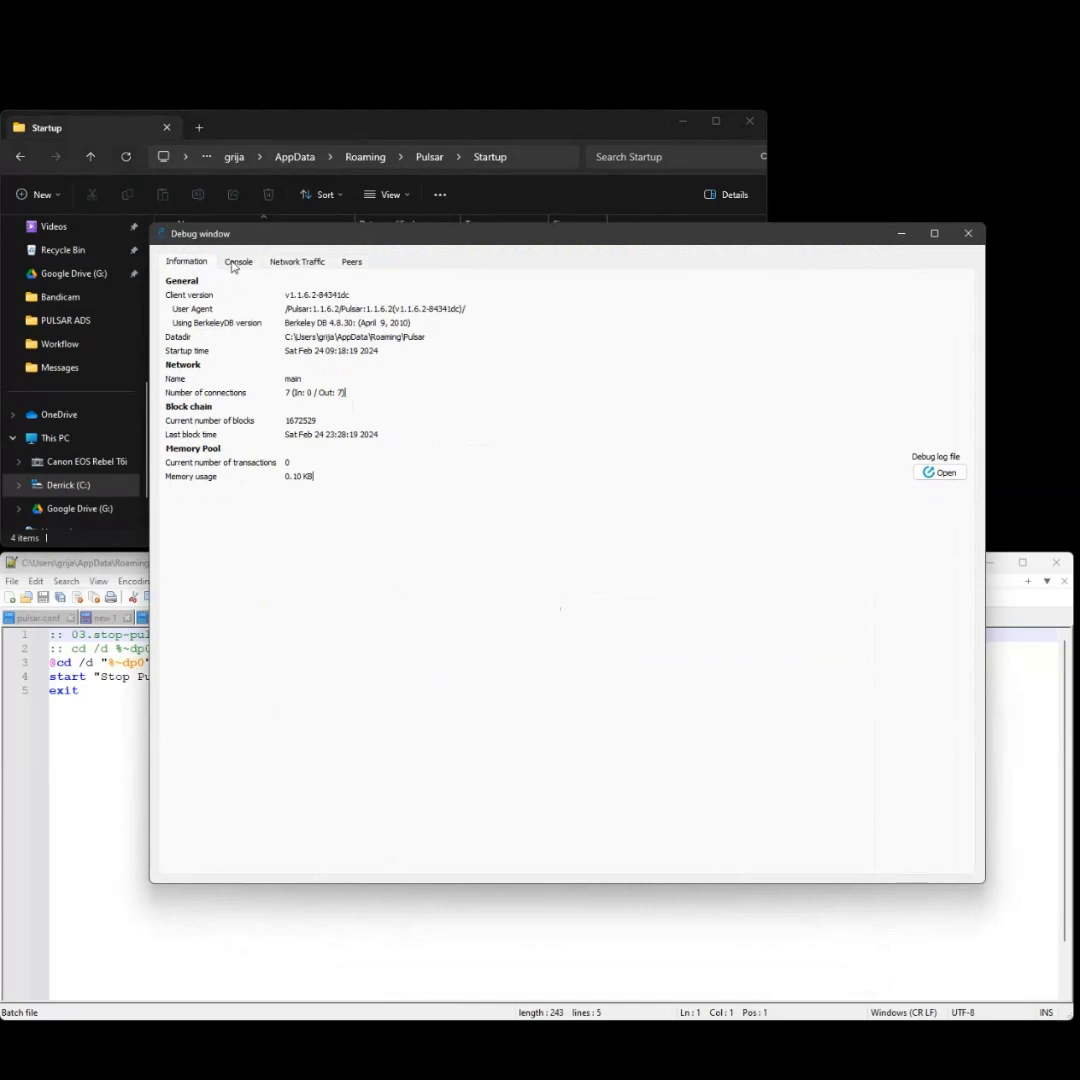
{"action": "left_click", "coordinate": [236, 260]}
{"action": "mouse_move", "coordinate": [256, 241]}
{"action": "left_mouse_down"}
{"action": "mouse_move", "coordinate": [427, 314]}
{"action": "mouse_move", "coordinate": [274, 223]}
{"action": "left_mouse_up"}
{"action": "left_click", "coordinate": [980, 217]}
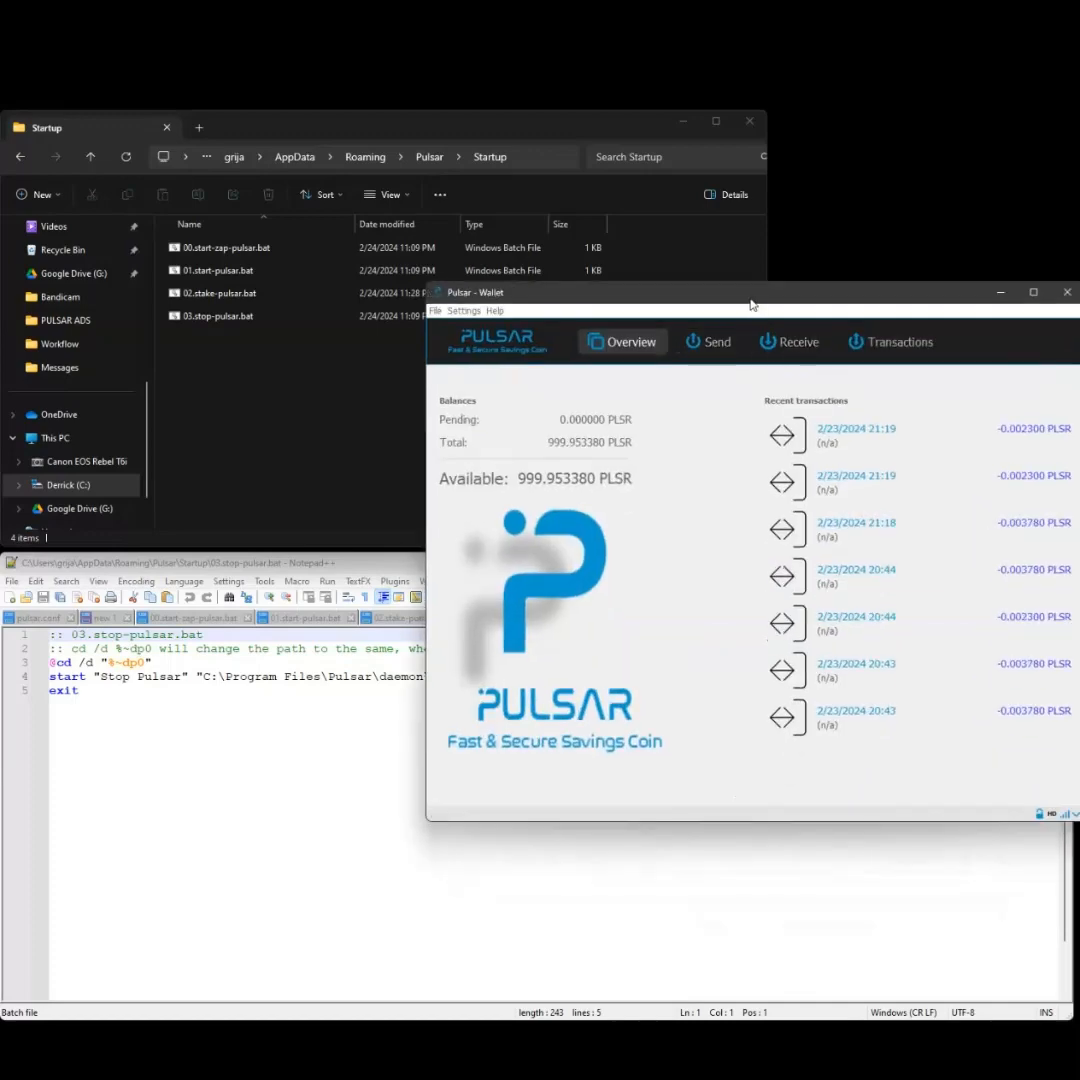
{"action": "left_click_drag", "start_coordinate": [753, 306], "coordinate": [699, 471]}
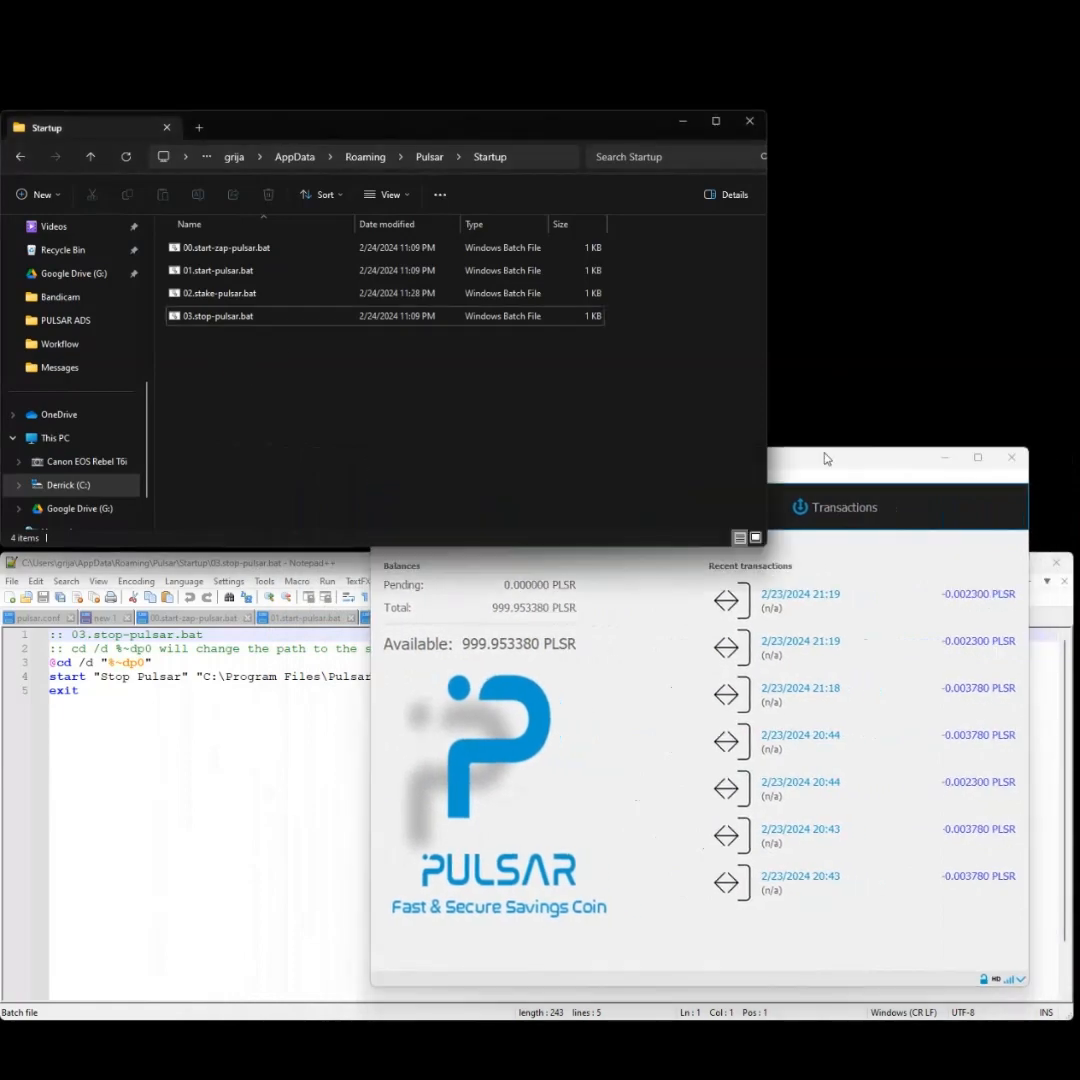
{"action": "left_click_drag", "start_coordinate": [822, 458], "coordinate": [832, 542]}
- Select 03.stop-pulsar.bat in the Startup folder window, then bring up the Start menu
{"action": "left_click", "coordinate": [211, 320]}
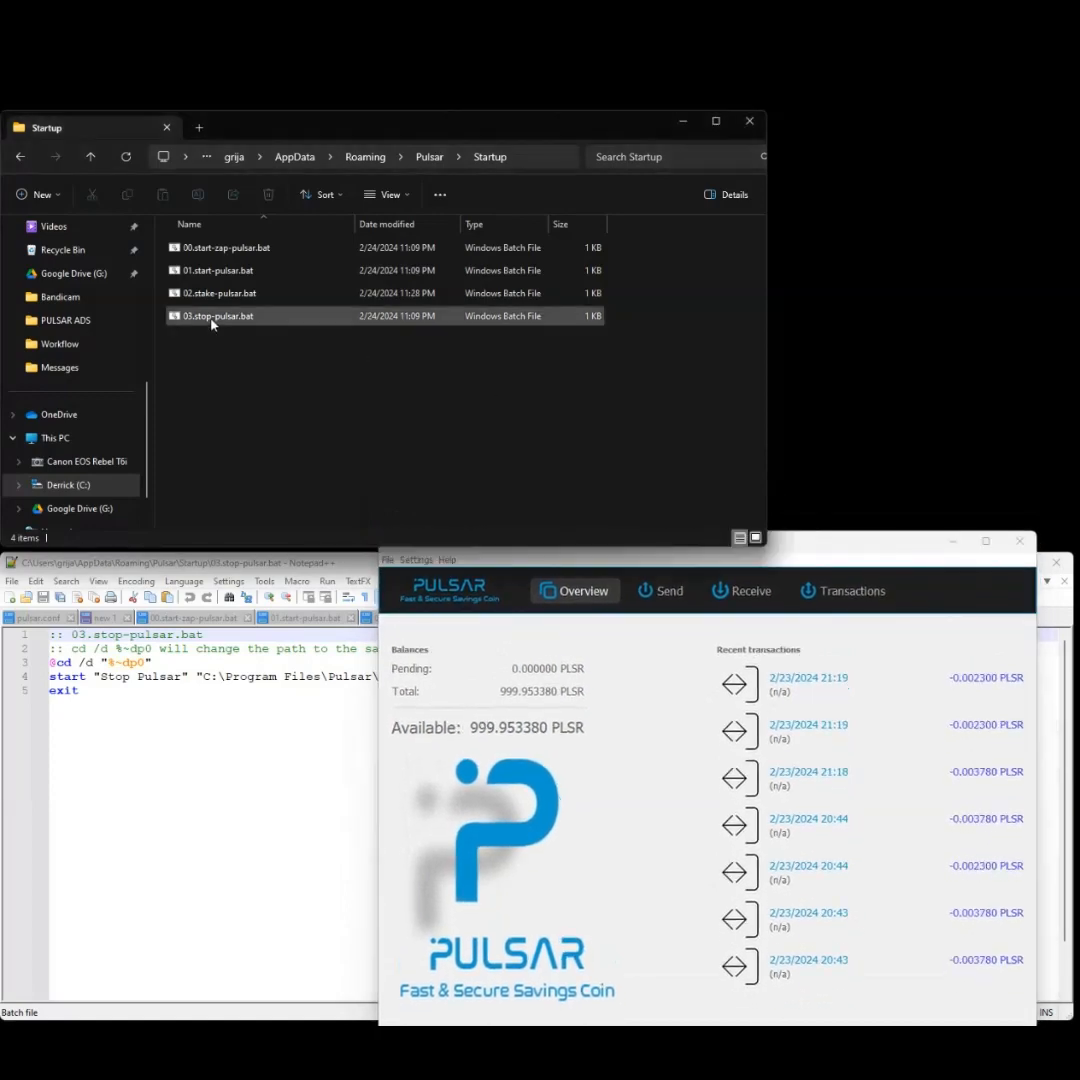
{"action": "left_click", "coordinate": [211, 320]}
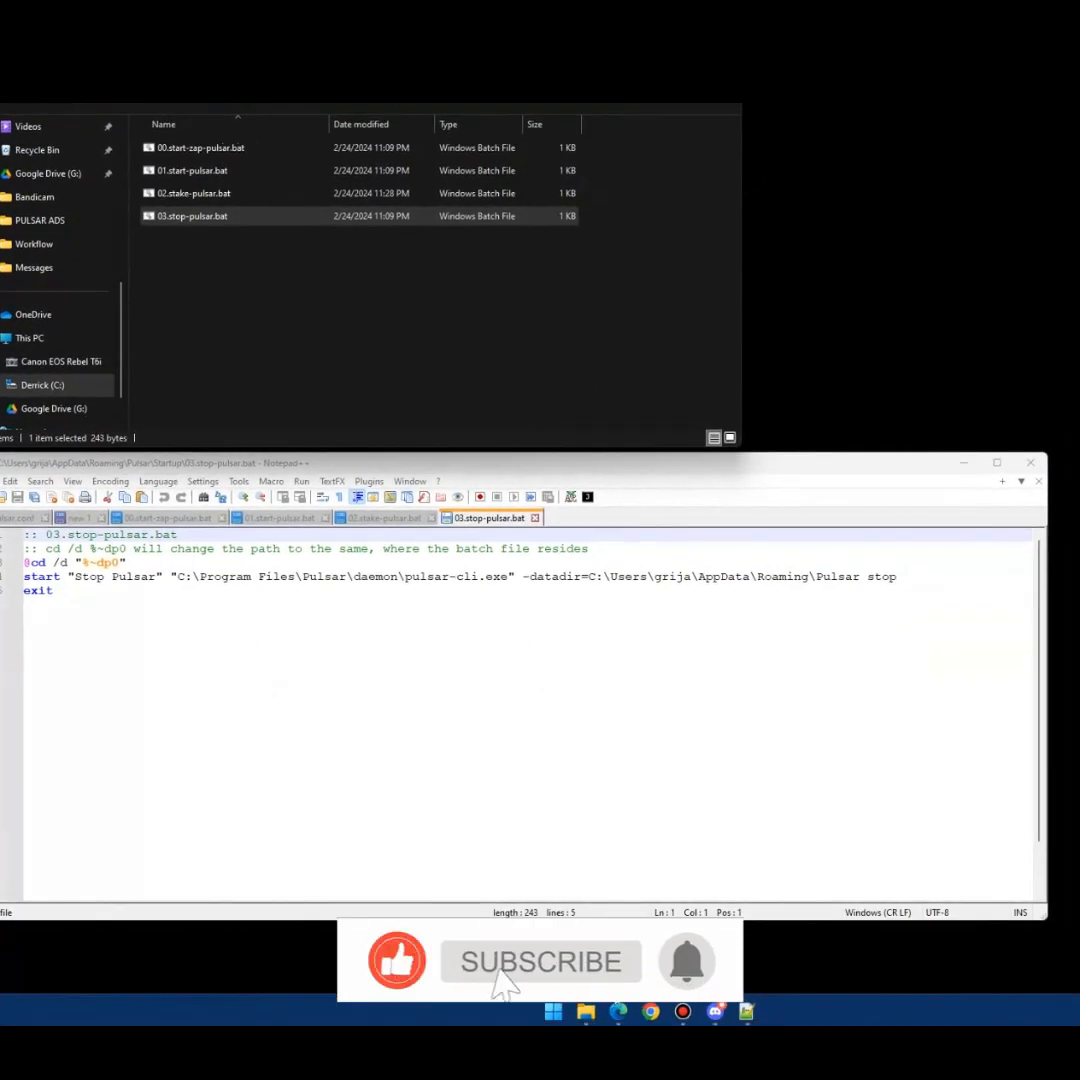
{"action": "left_click", "coordinate": [553, 1012]}
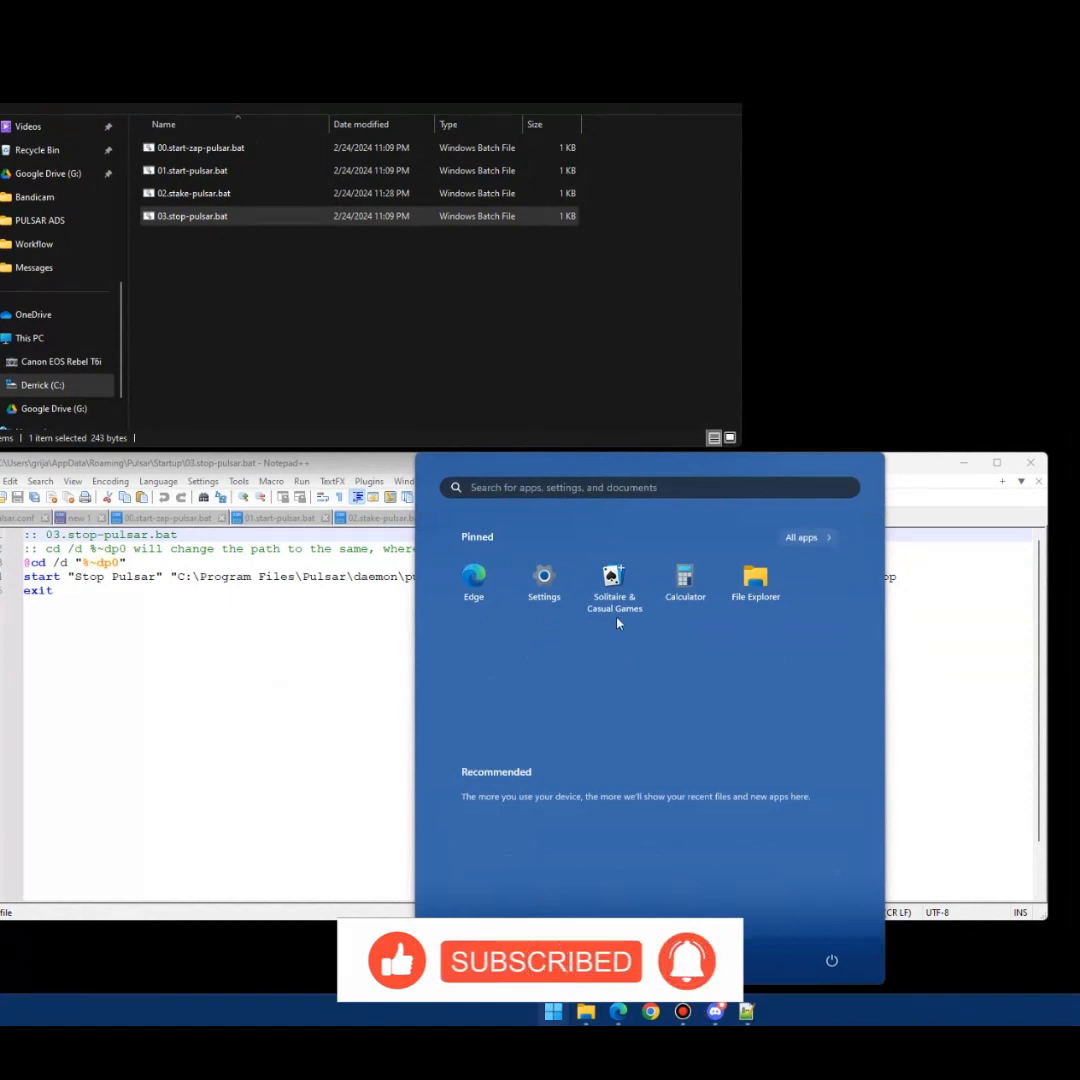
- Launch Task Scheduler by searching 'task sc' and begin a new Create Task dialog
{"action": "type", "text": "task sched"}
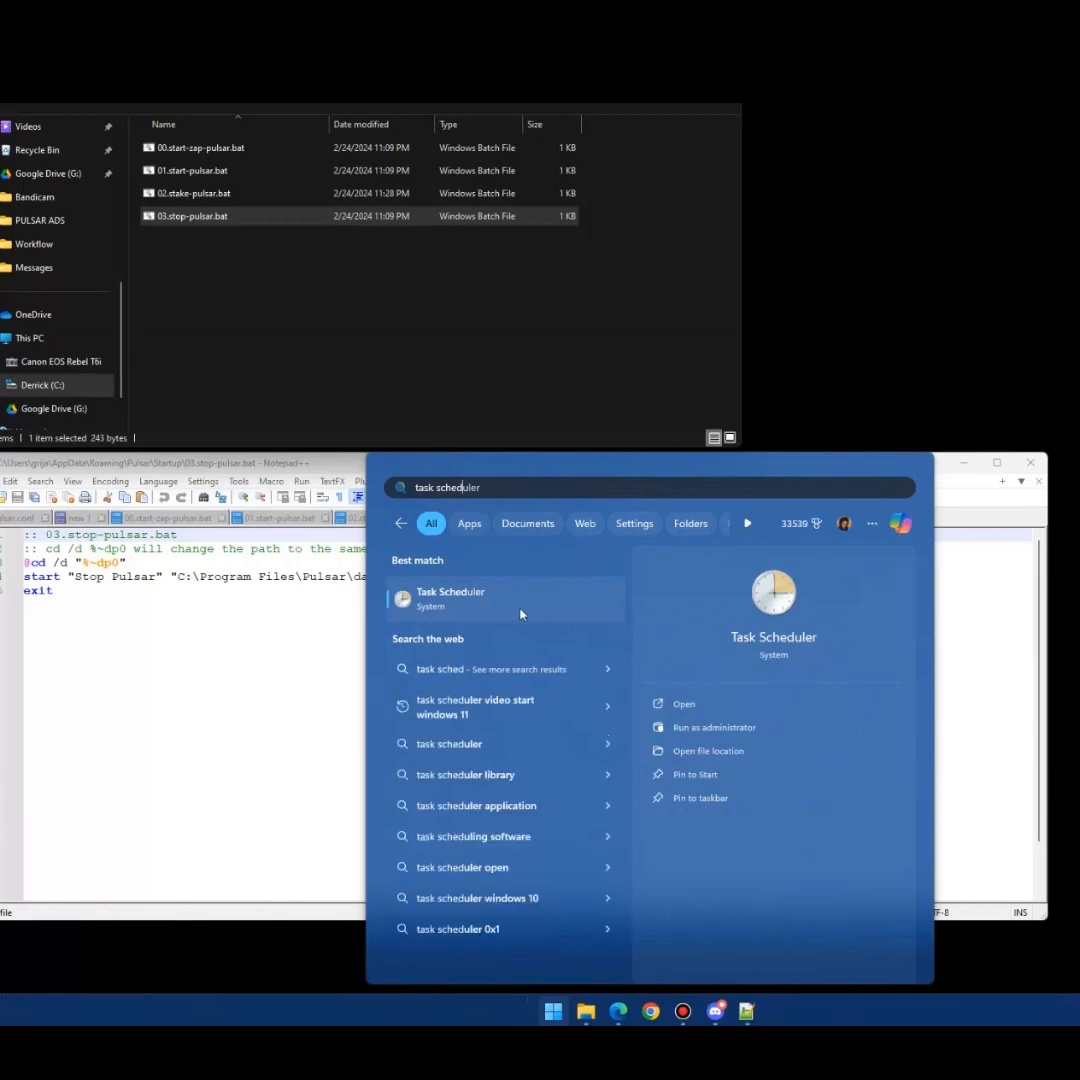
{"action": "left_click", "coordinate": [516, 602]}
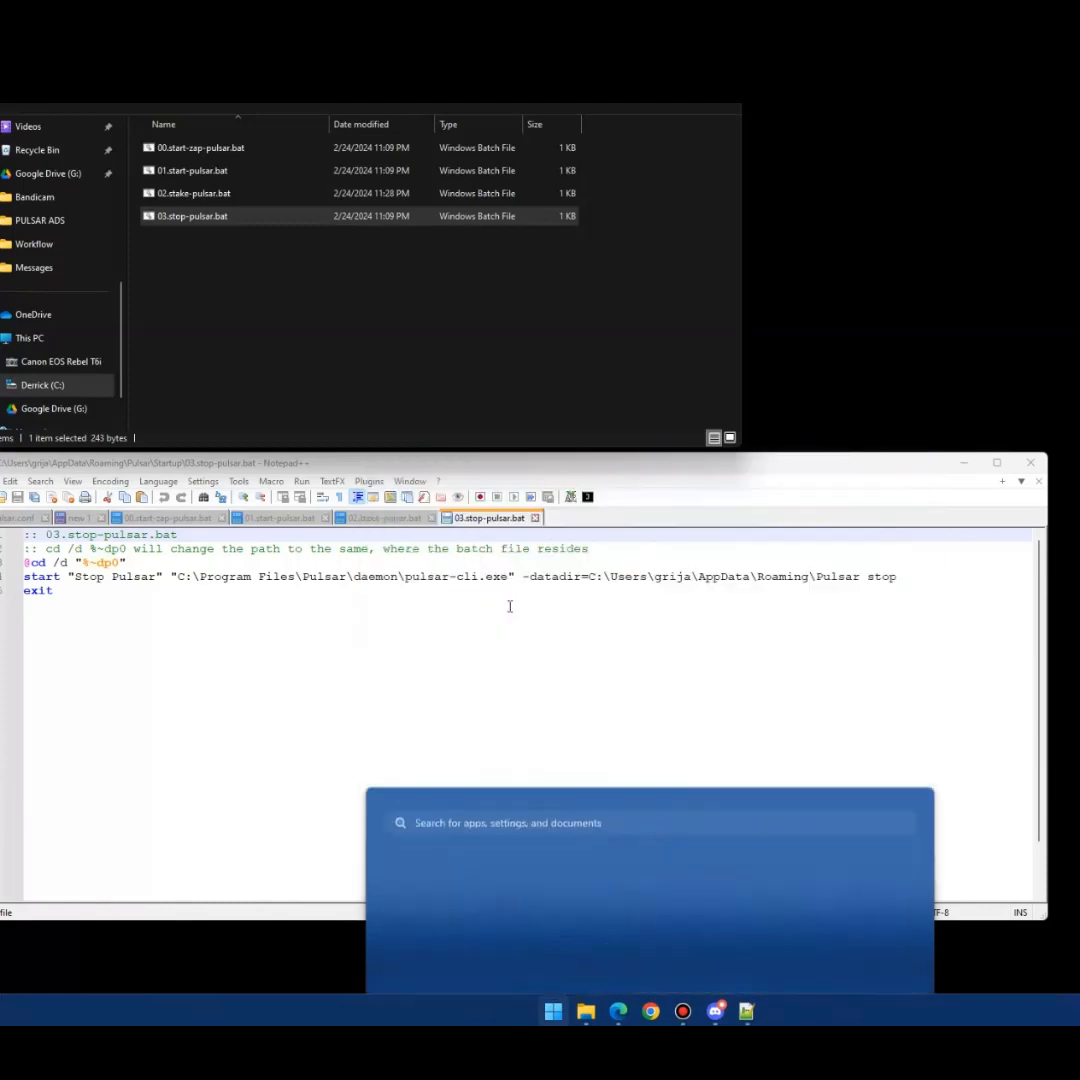
{"action": "left_click_drag", "start_coordinate": [369, 432], "coordinate": [573, 221]}
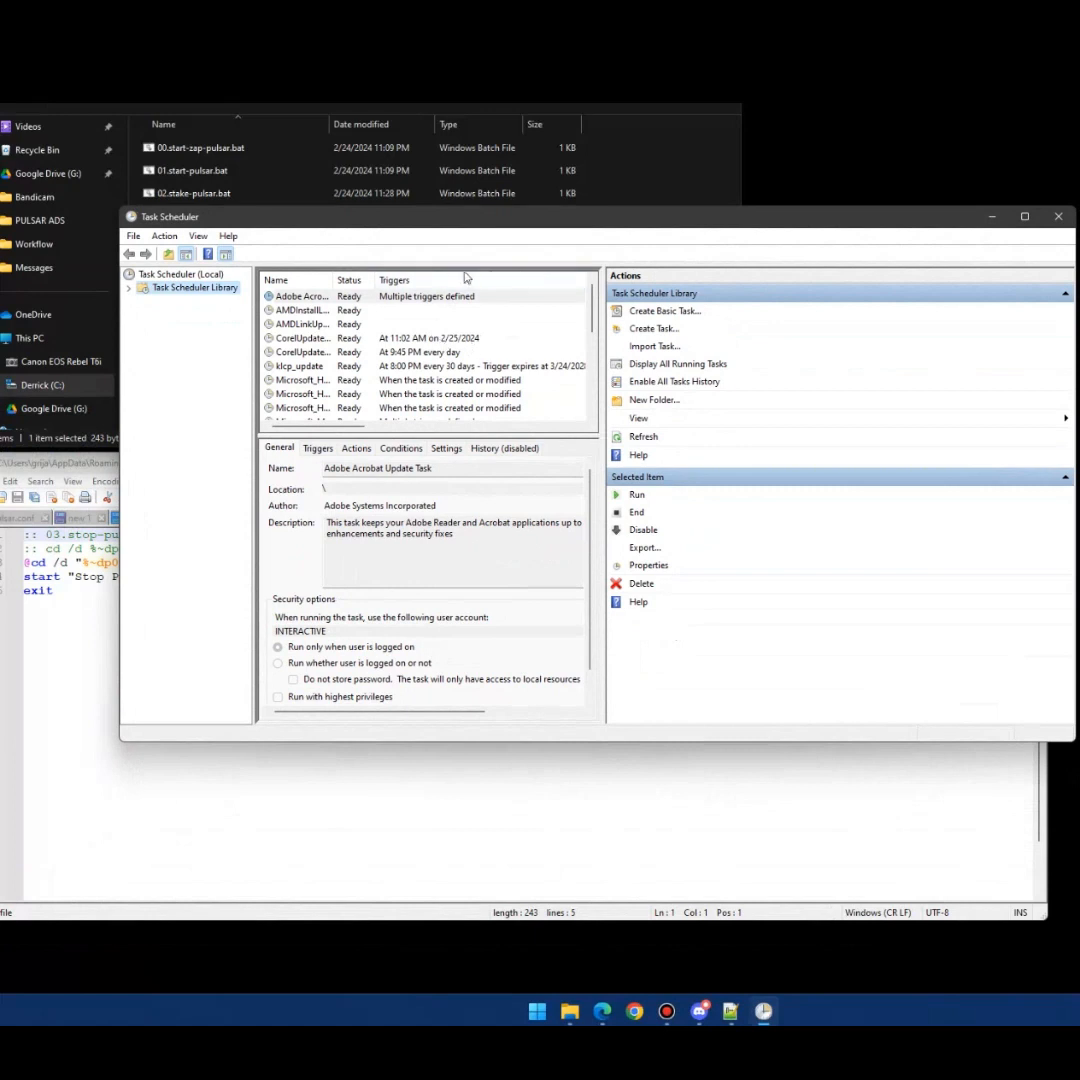
{"action": "left_click", "coordinate": [654, 329]}
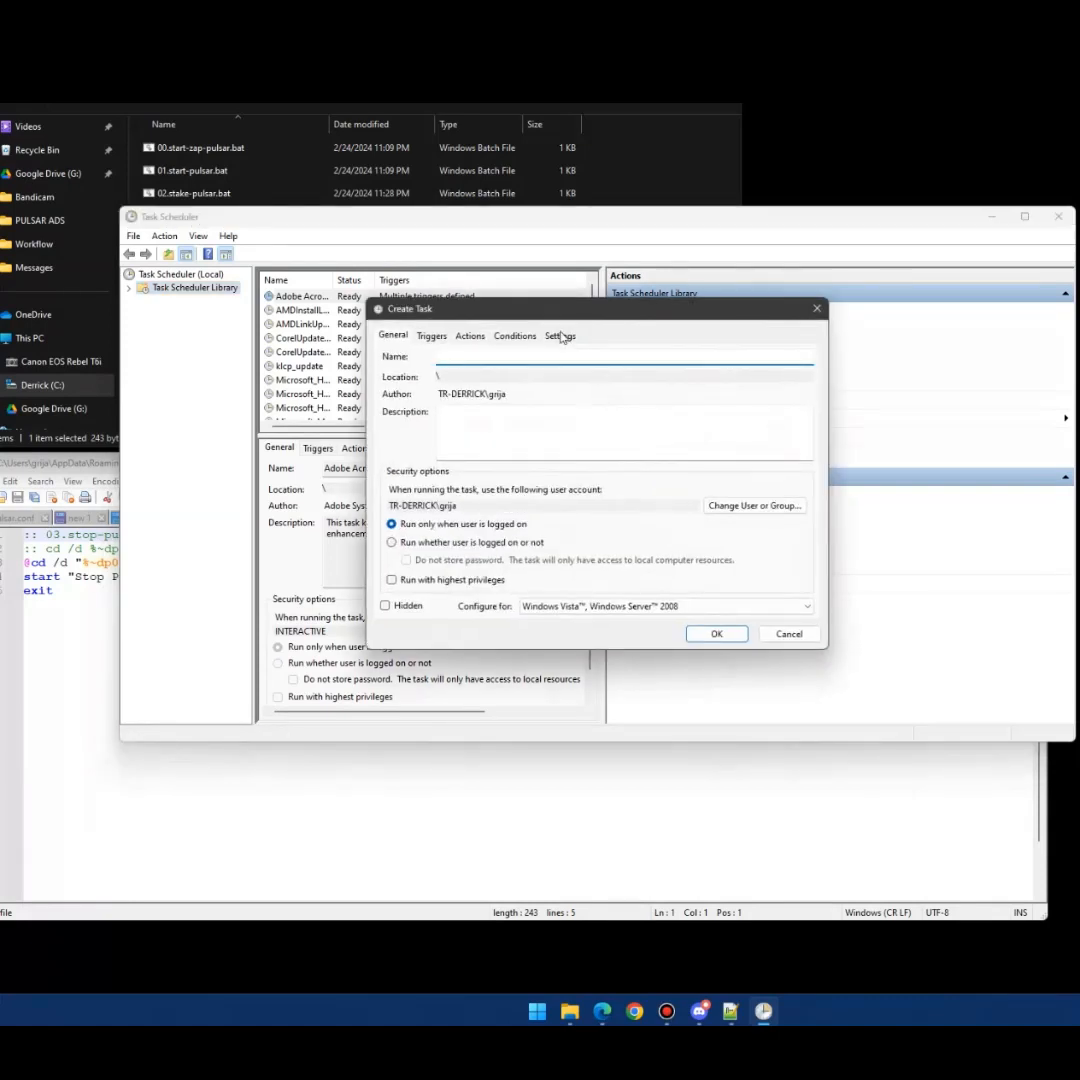
- Name the task 'Start Zap Pulsar' and enable Run with highest privileges
{"action": "type", "text": "Start Zap Pulsar"}
{"action": "left_click", "coordinate": [505, 440]}
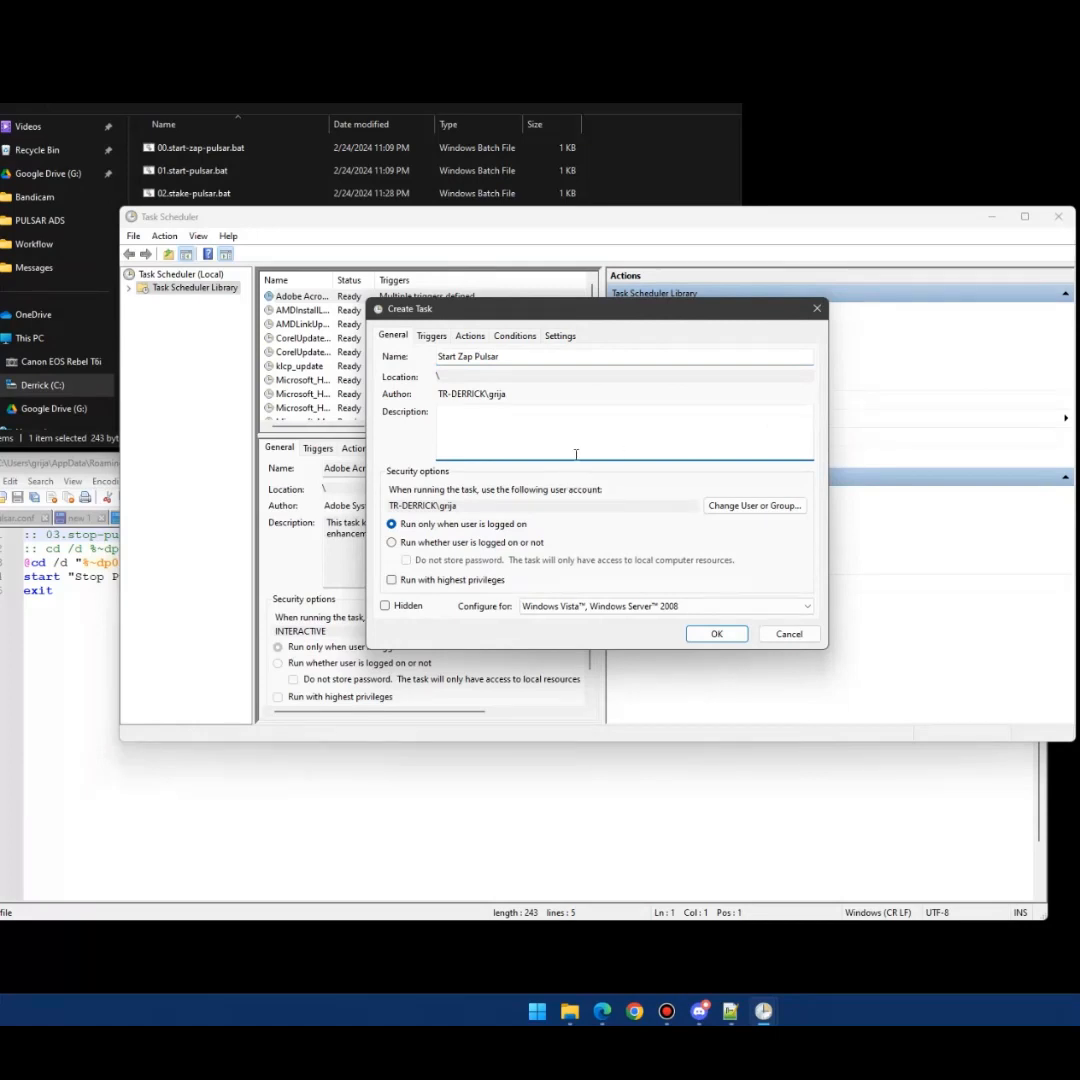
{"action": "left_click", "coordinate": [462, 584]}
{"action": "left_click", "coordinate": [431, 336]}
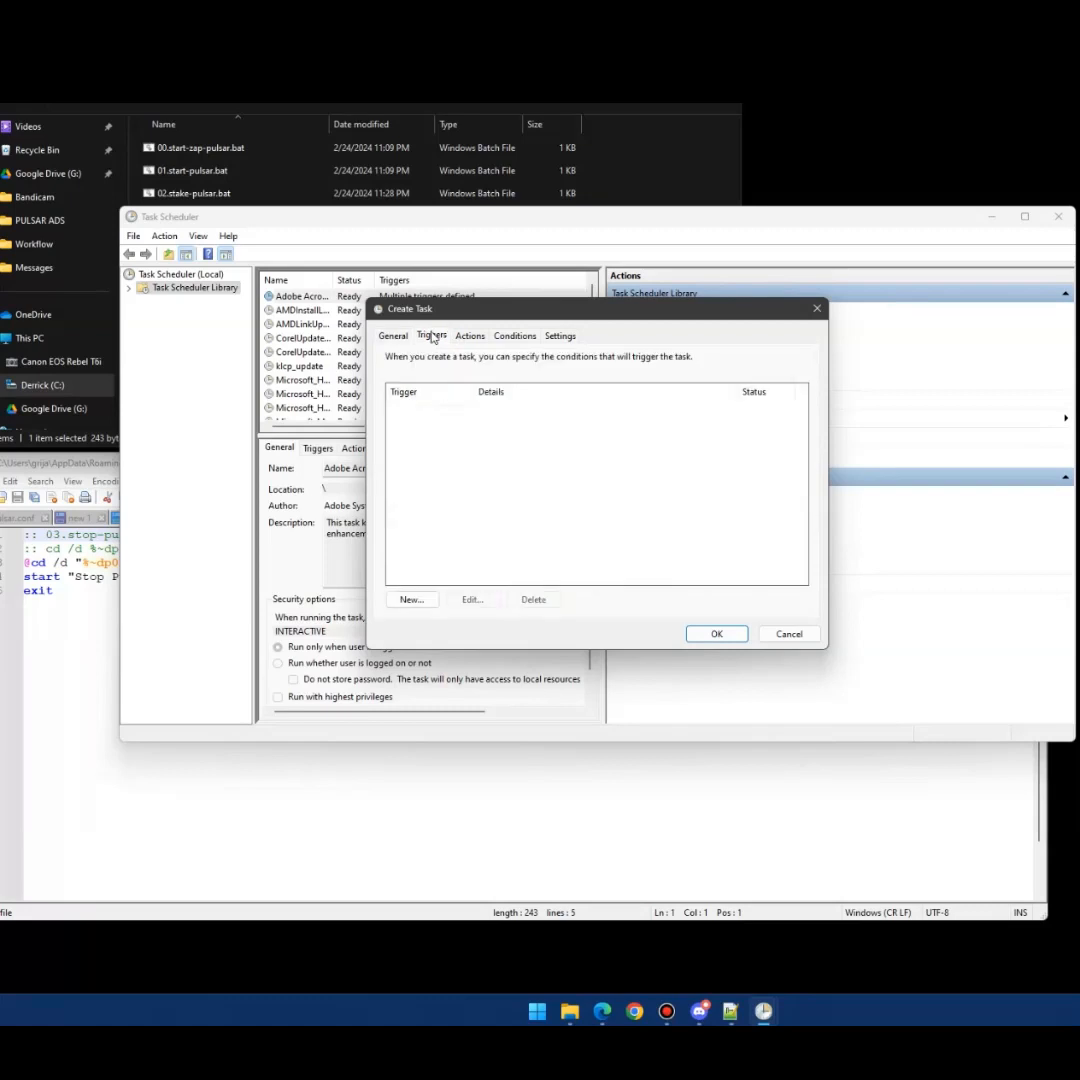
- Add an At log on trigger for any user to the task
{"action": "left_click", "coordinate": [425, 599]}
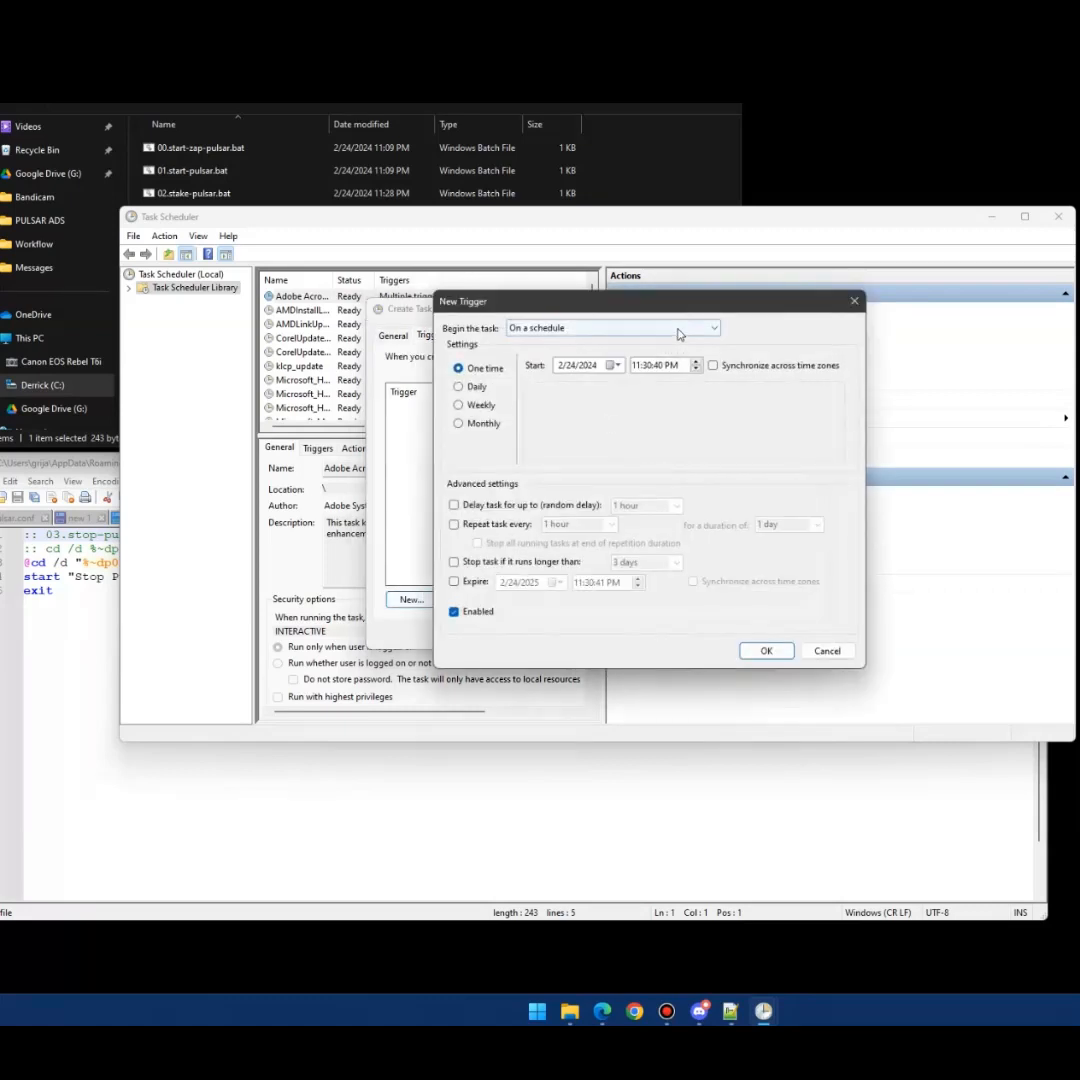
{"action": "left_click", "coordinate": [617, 334]}
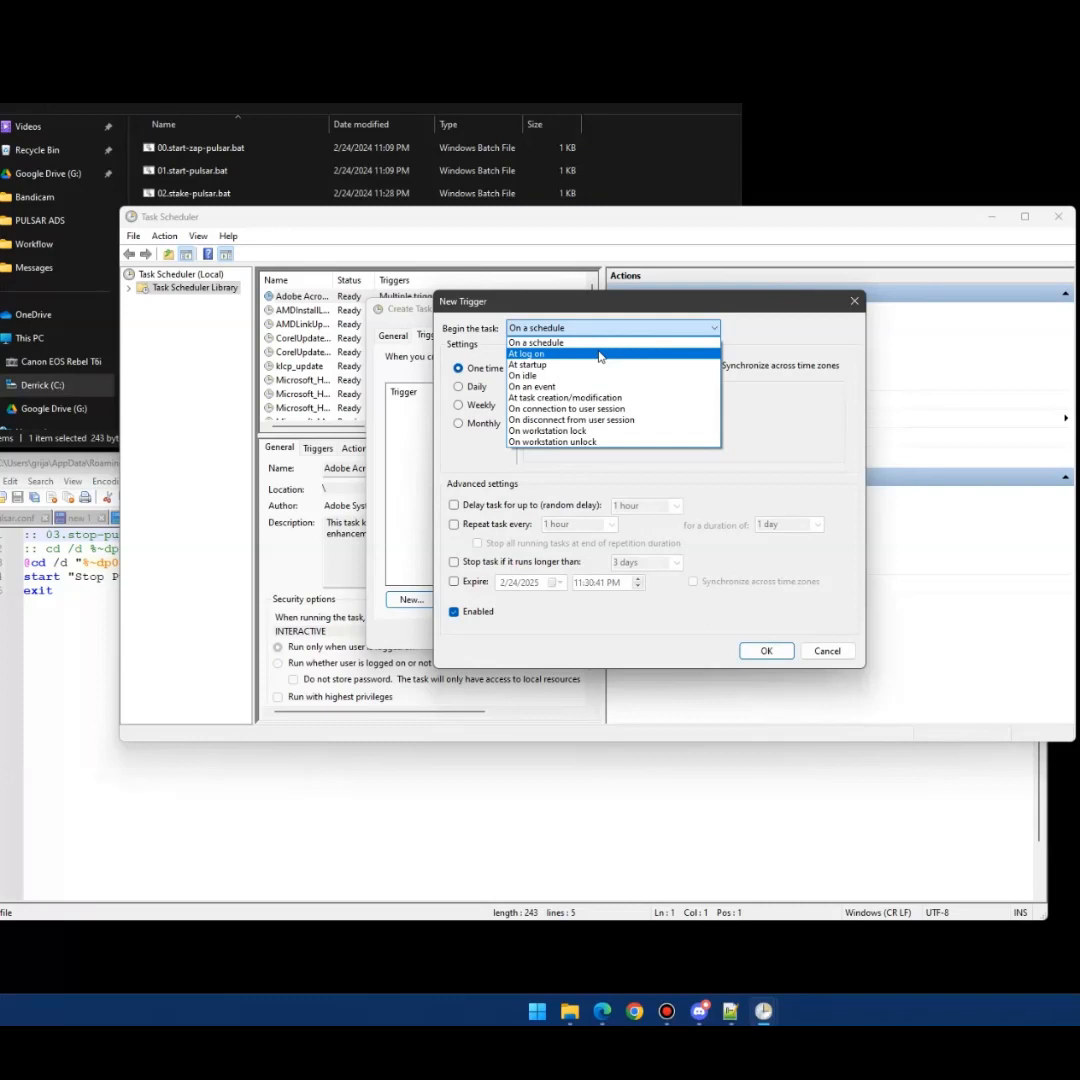
{"action": "left_click", "coordinate": [600, 355]}
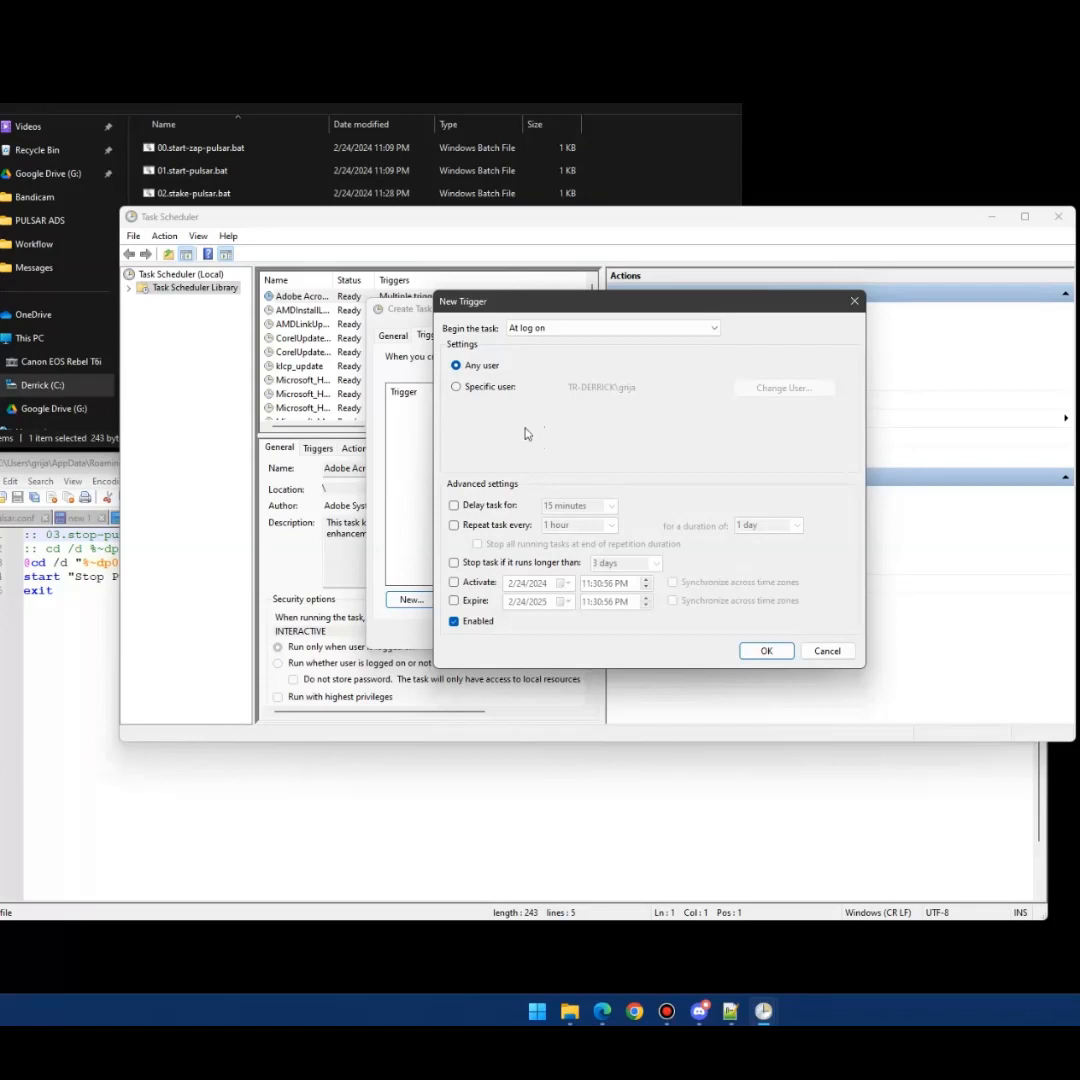
{"action": "left_click", "coordinate": [764, 650]}
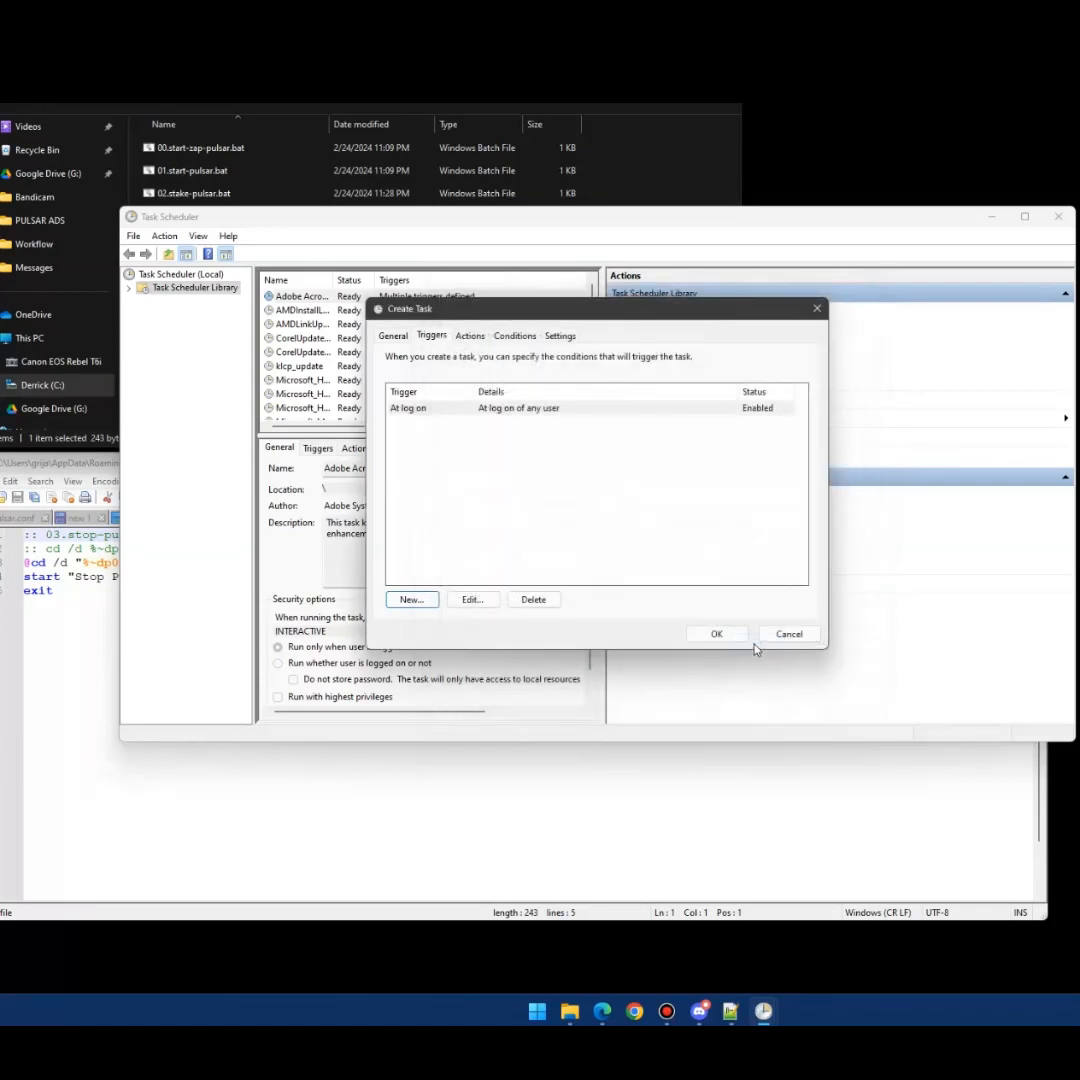
{"action": "left_click", "coordinate": [468, 335]}
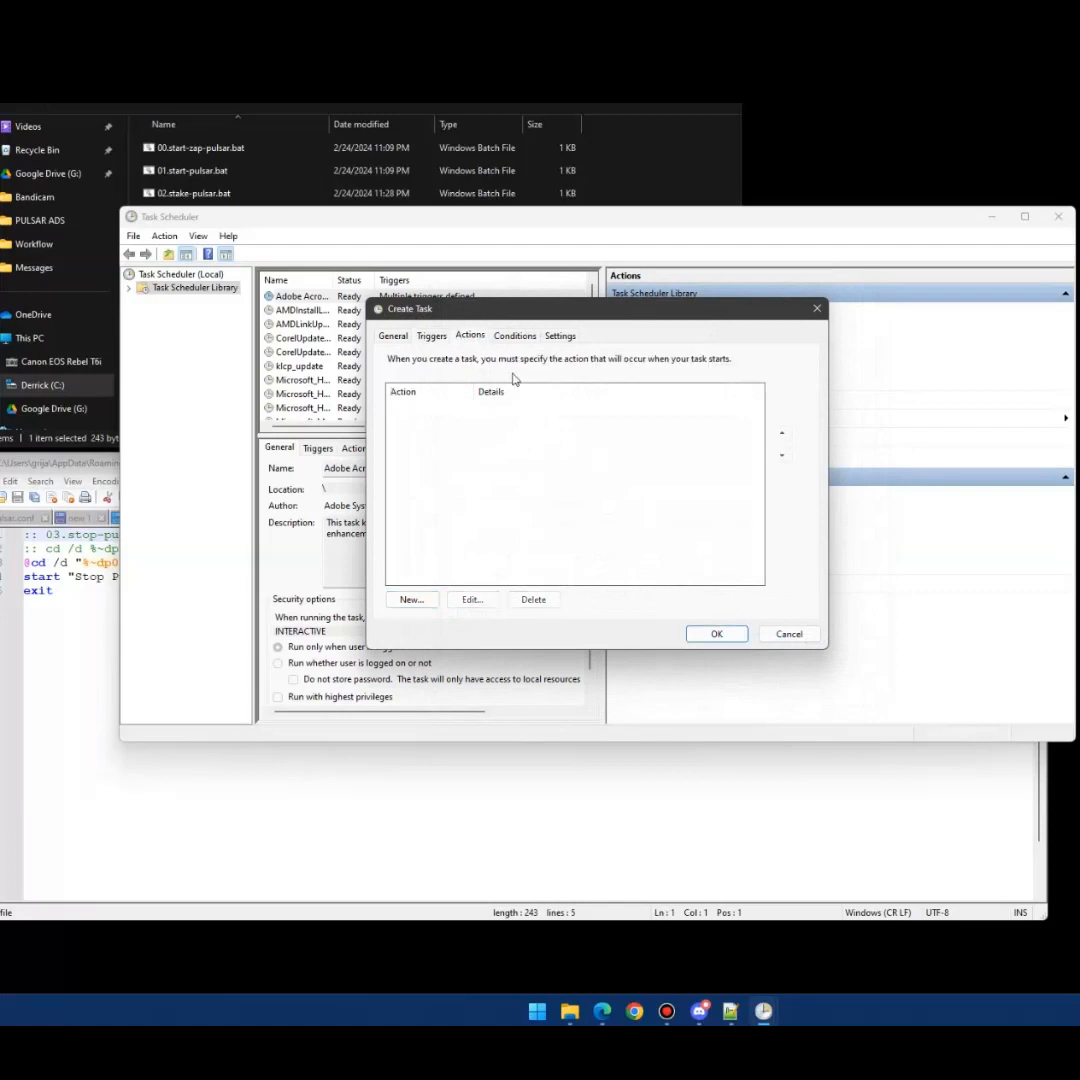
- Add a new action and browse the program picker to the %appdata% roaming folder
{"action": "left_click", "coordinate": [429, 604]}
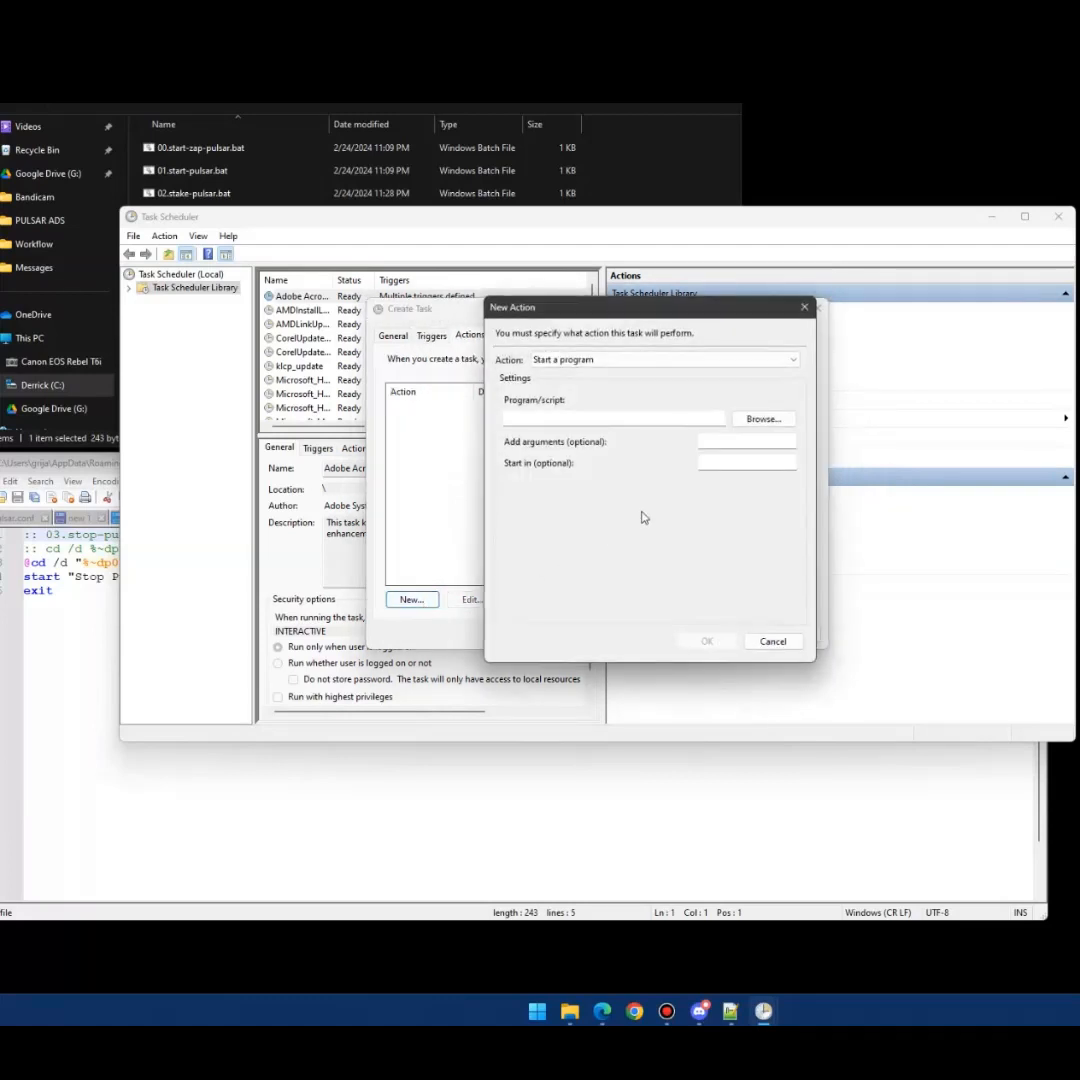
{"action": "left_click", "coordinate": [765, 420]}
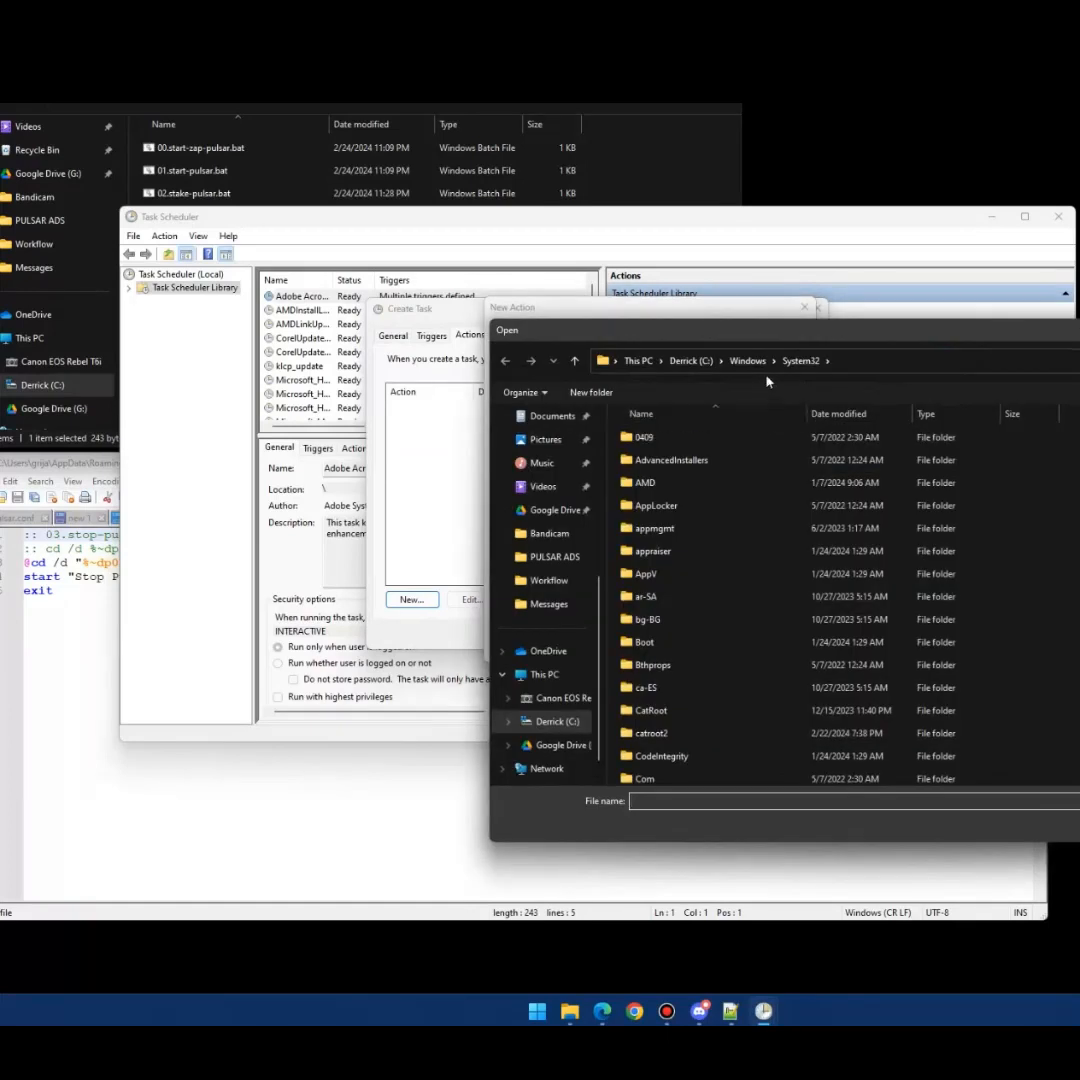
{"action": "left_click", "coordinate": [692, 360]}
{"action": "left_click", "coordinate": [815, 360]}
{"action": "type", "text": "%appdata%"}
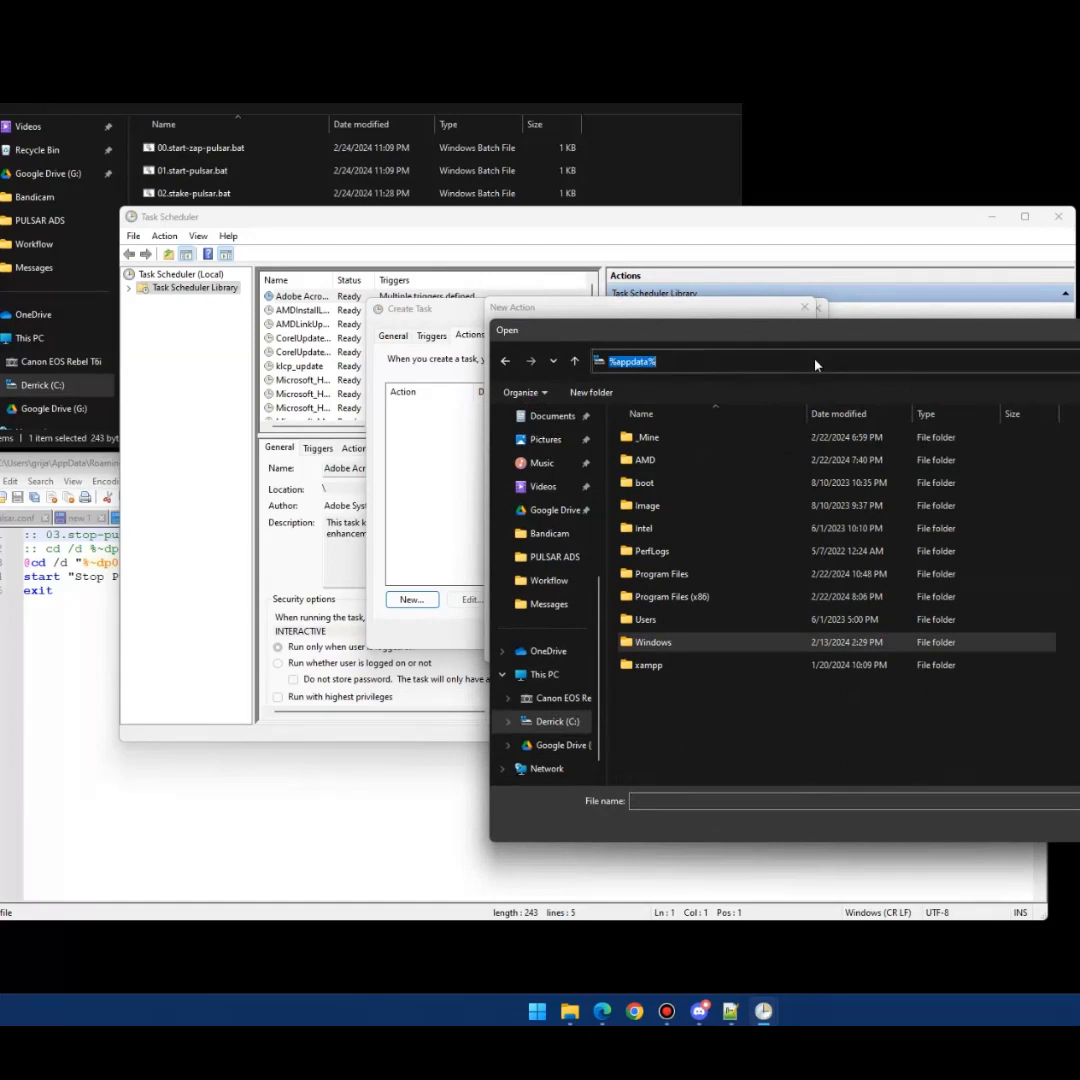
{"action": "key", "text": "Return"}
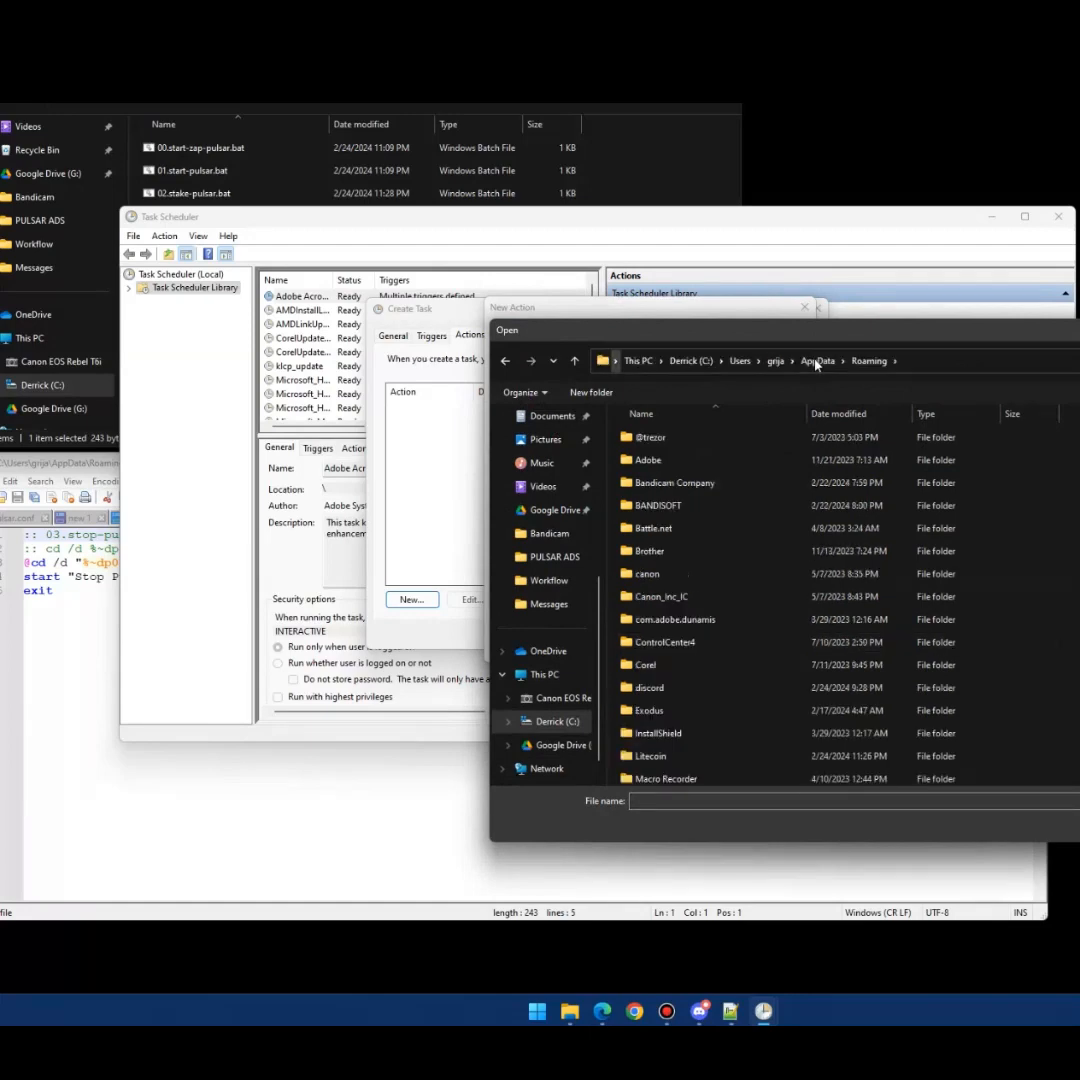
{"action": "scroll", "coordinate": [692, 704], "scroll_direction": "down", "scroll_amount": 3}
{"action": "scroll", "coordinate": [659, 745], "scroll_direction": "down", "scroll_amount": 2}
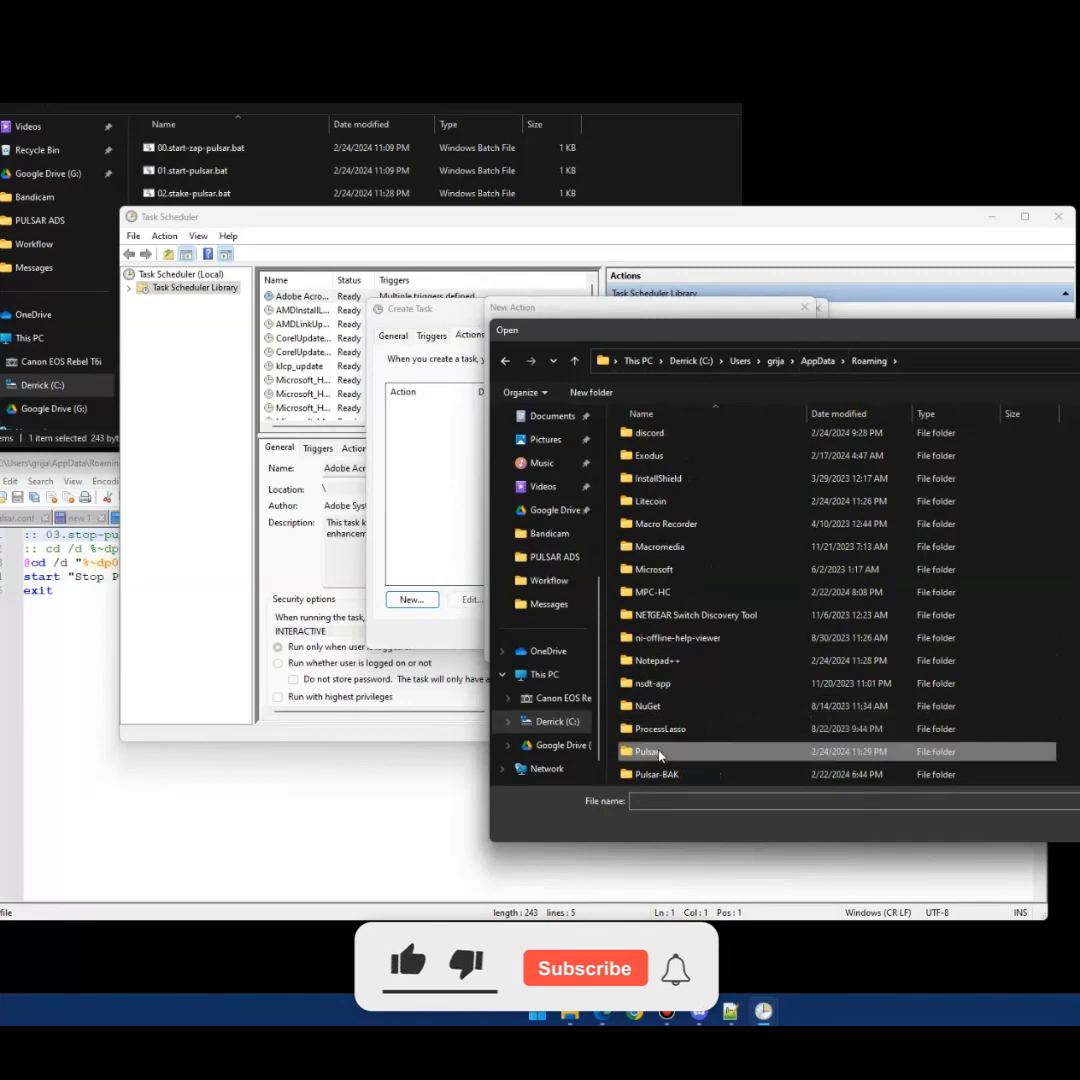
- Choose 00.start-zap-pulsar.bat from Pulsar\Startup as the Start a program action
{"action": "double_click", "coordinate": [659, 750]}
{"action": "double_click", "coordinate": [688, 484]}
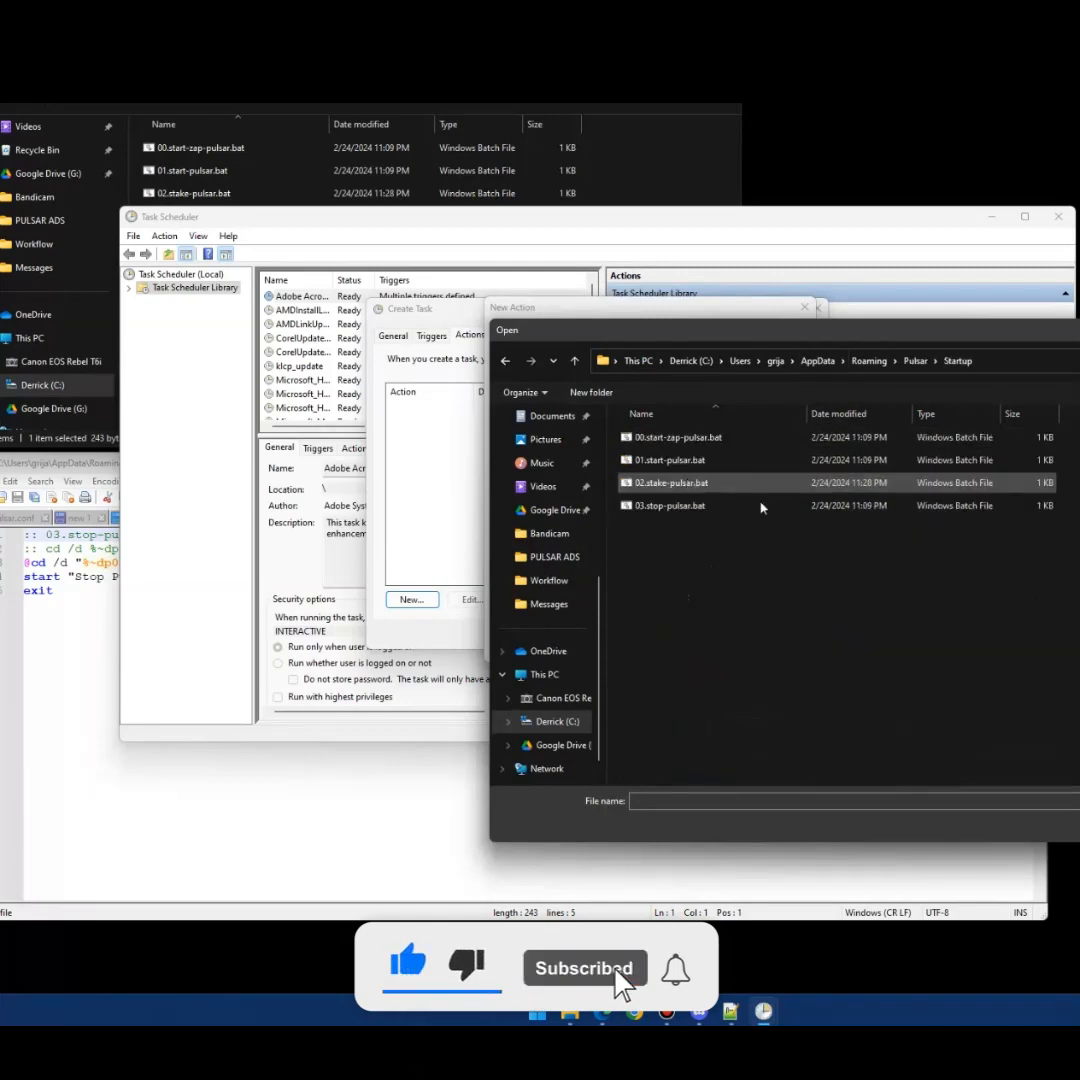
{"action": "left_click_drag", "start_coordinate": [785, 352], "coordinate": [463, 383]}
{"action": "left_click", "coordinate": [365, 474]}
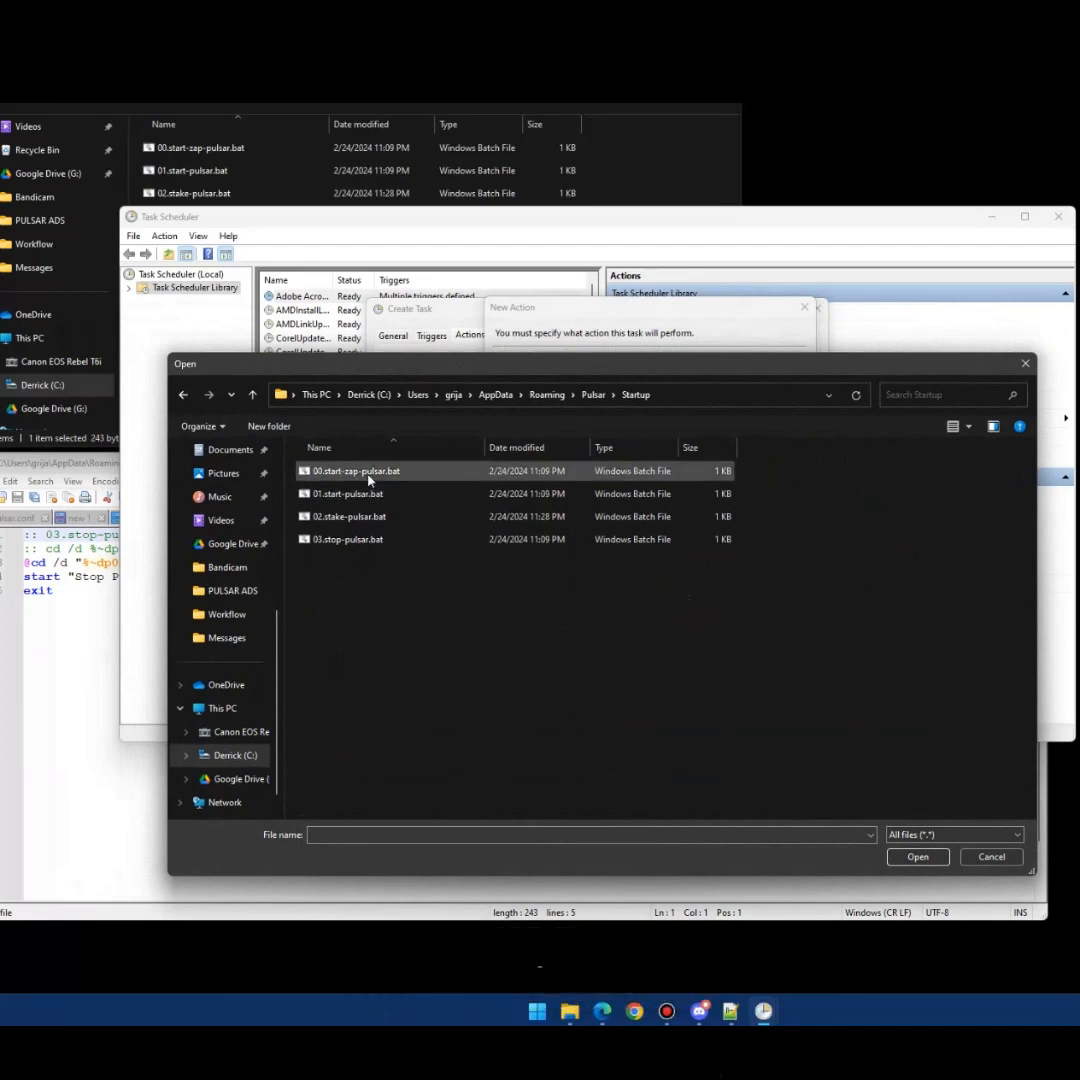
{"action": "left_click", "coordinate": [917, 856]}
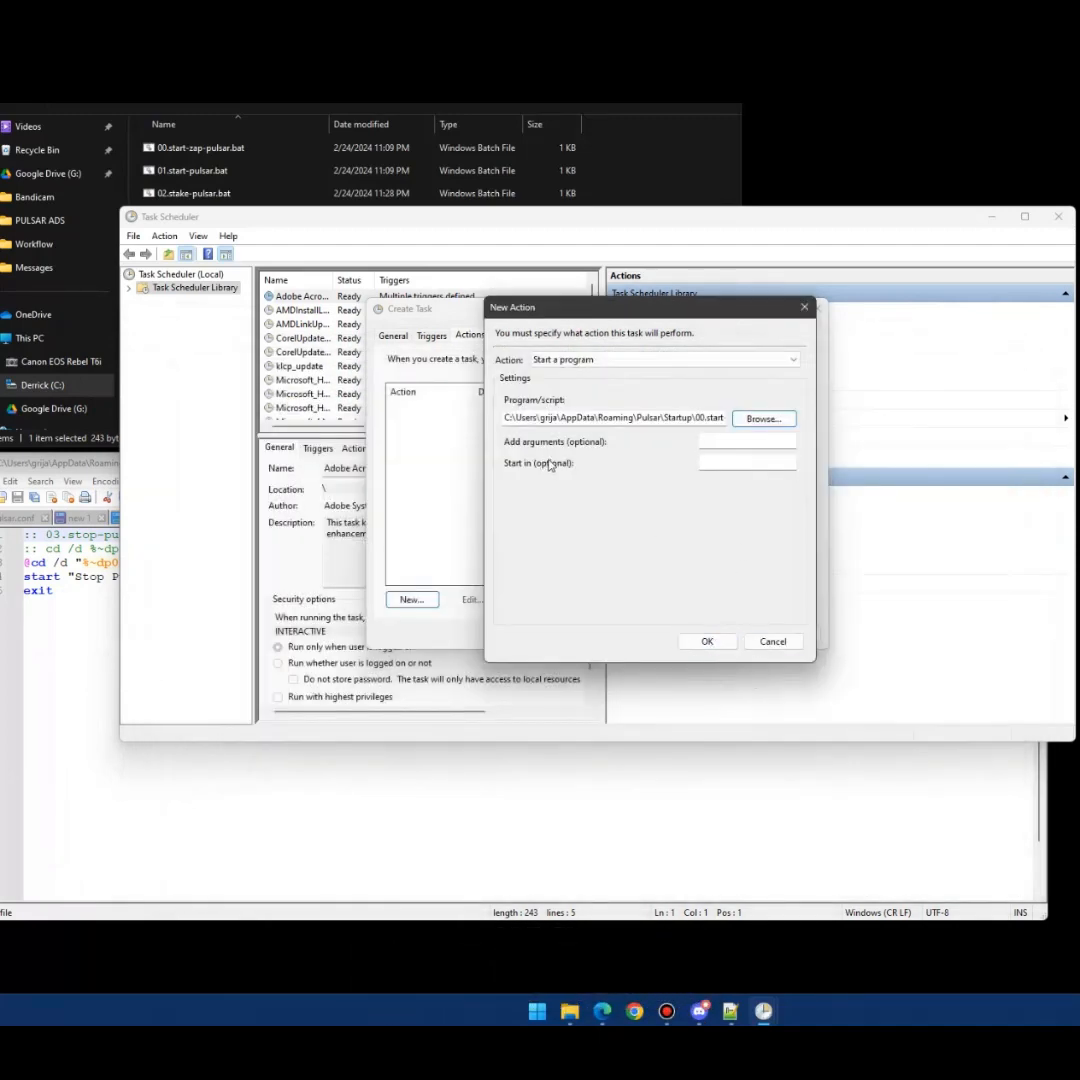
{"action": "left_click", "coordinate": [704, 641]}
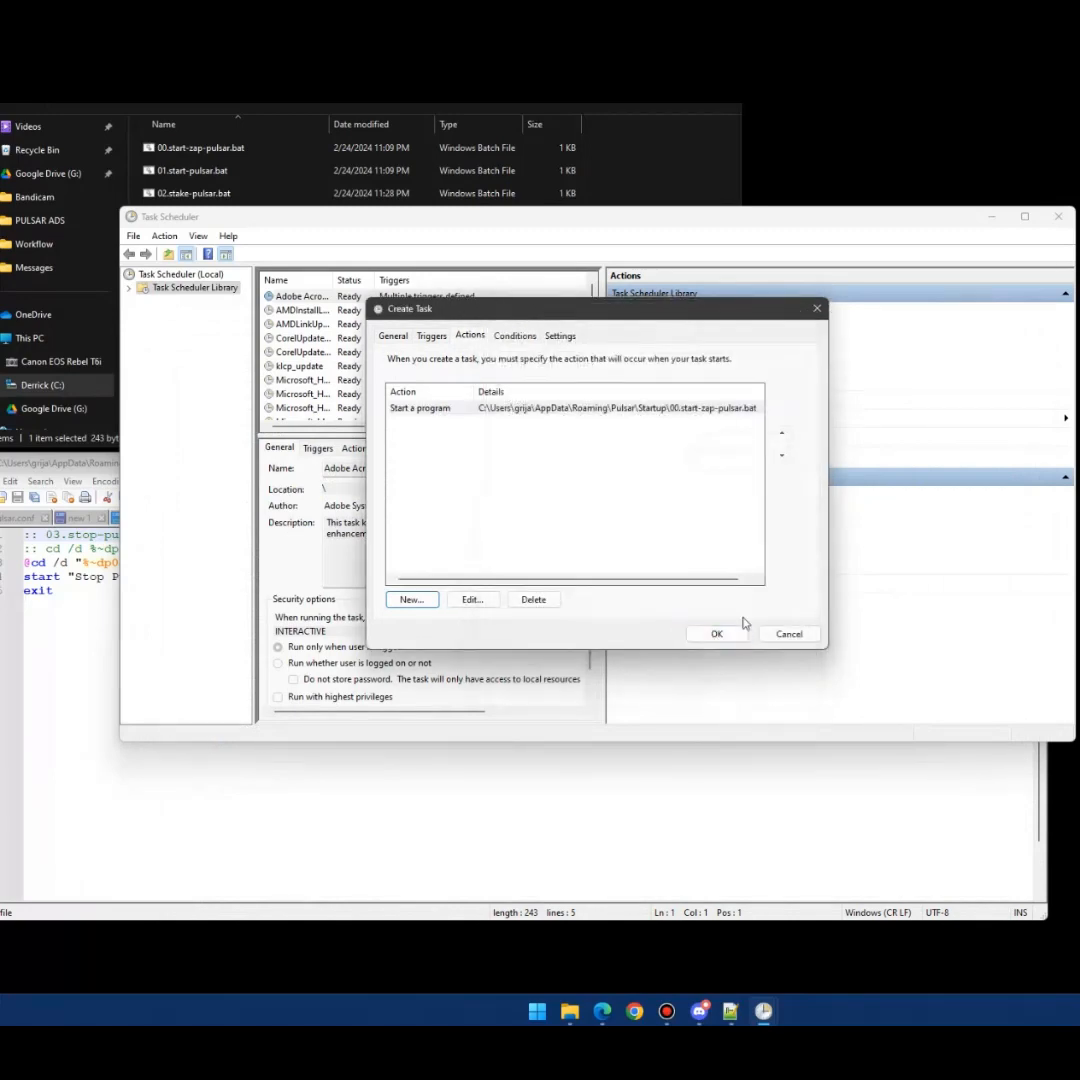
{"action": "left_click", "coordinate": [515, 336]}
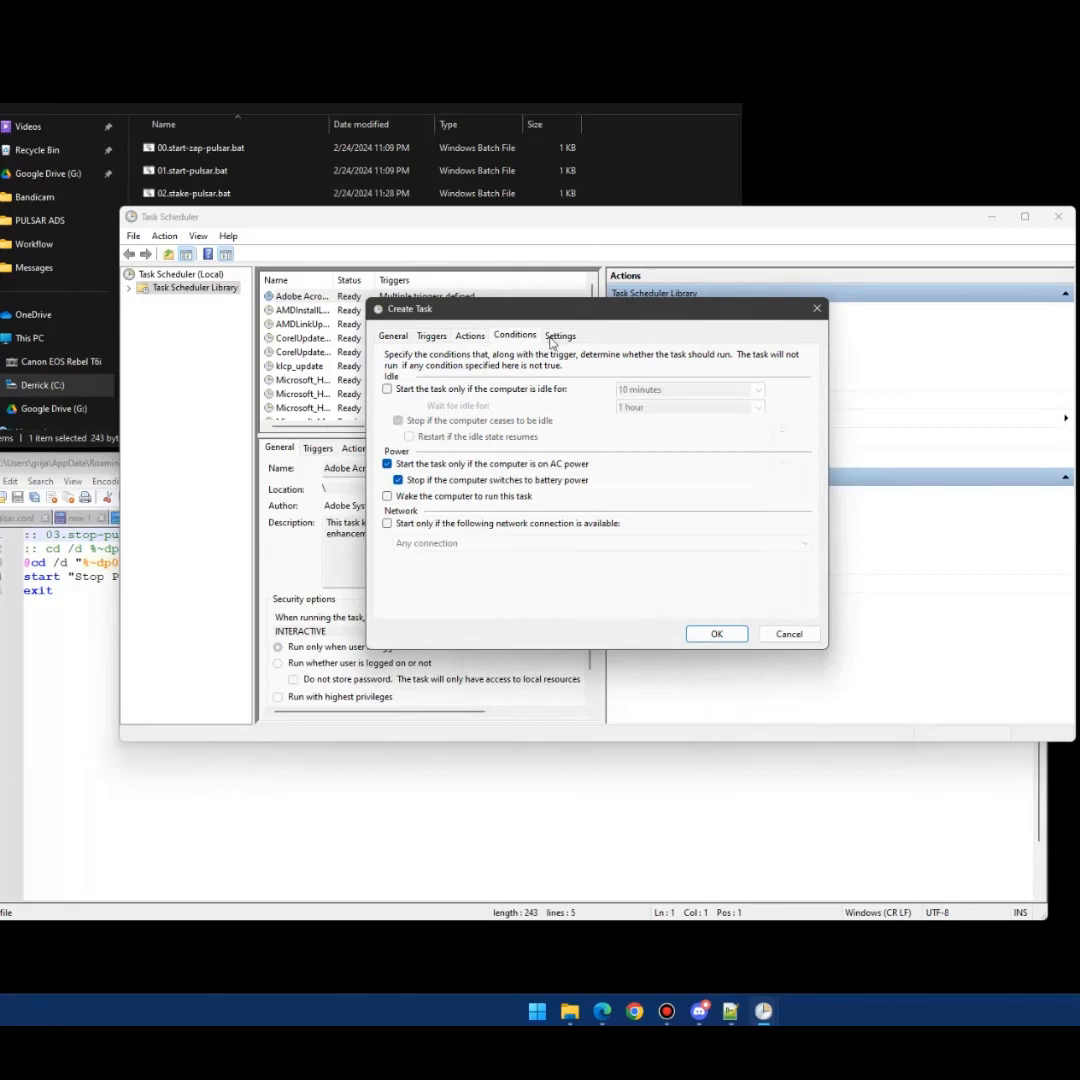
- Review the Settings and General tabs, then save the Start Zap Pulsar task with OK
{"action": "left_click", "coordinate": [556, 339]}
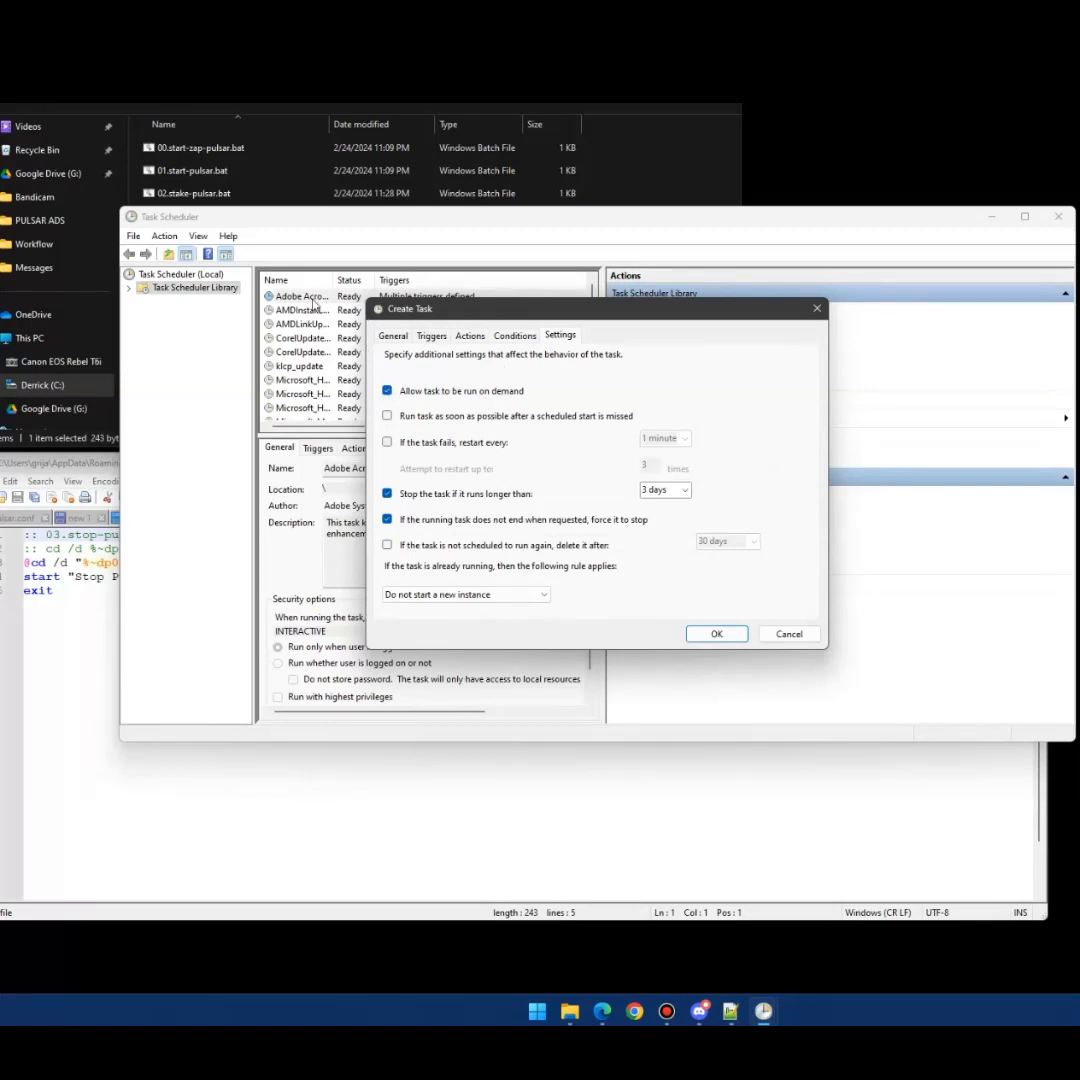
{"action": "left_click", "coordinate": [393, 336]}
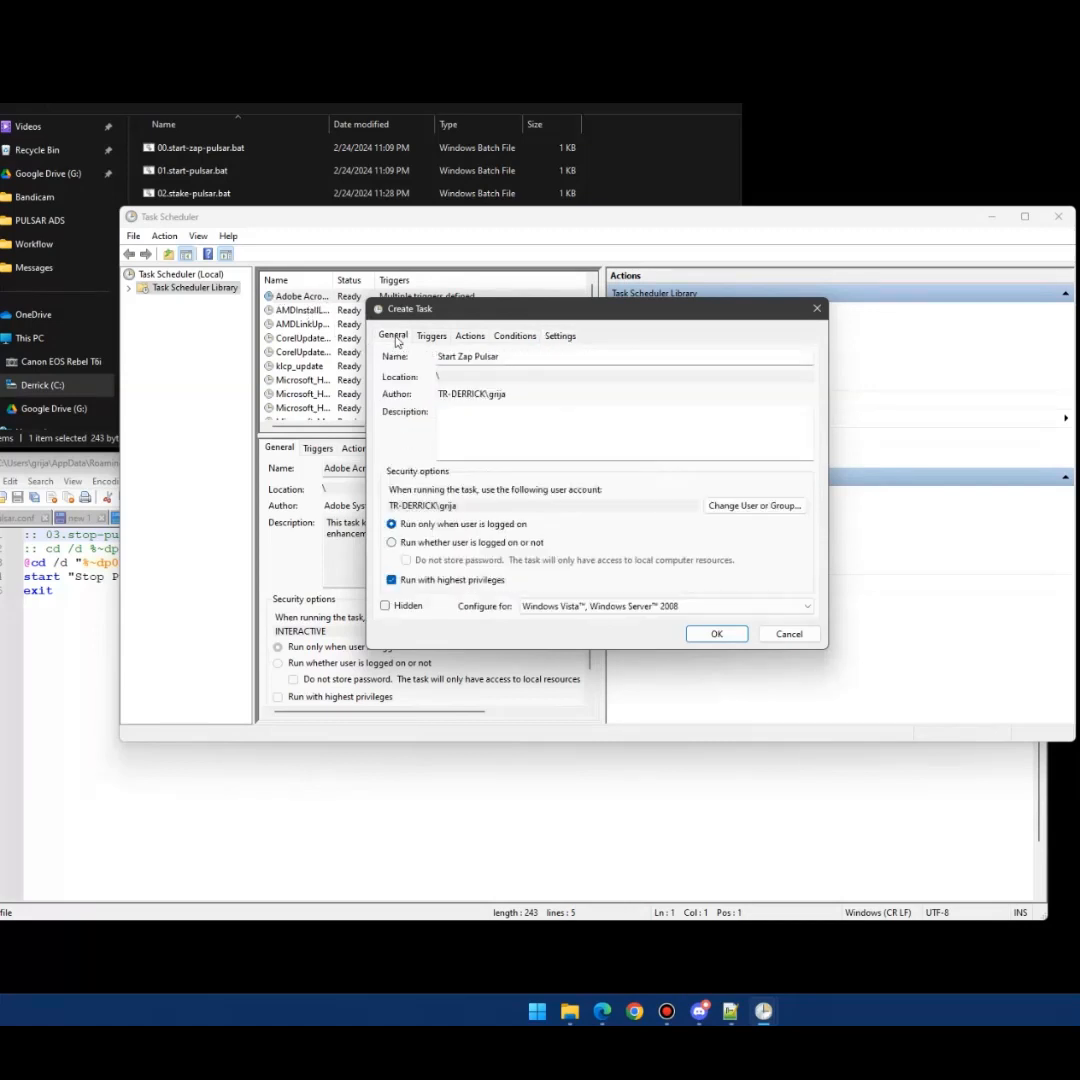
{"action": "left_click", "coordinate": [560, 336]}
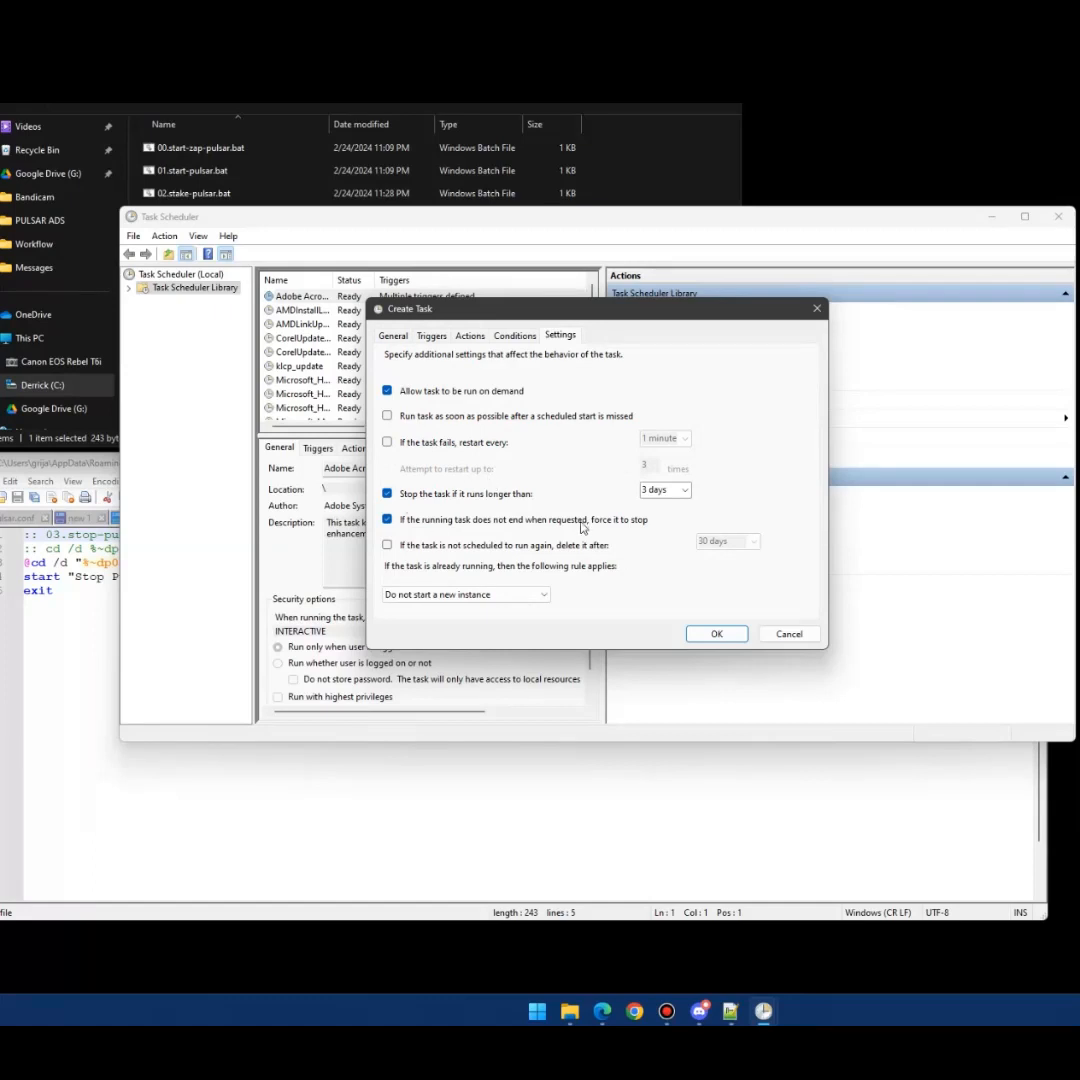
{"action": "left_click", "coordinate": [716, 634]}
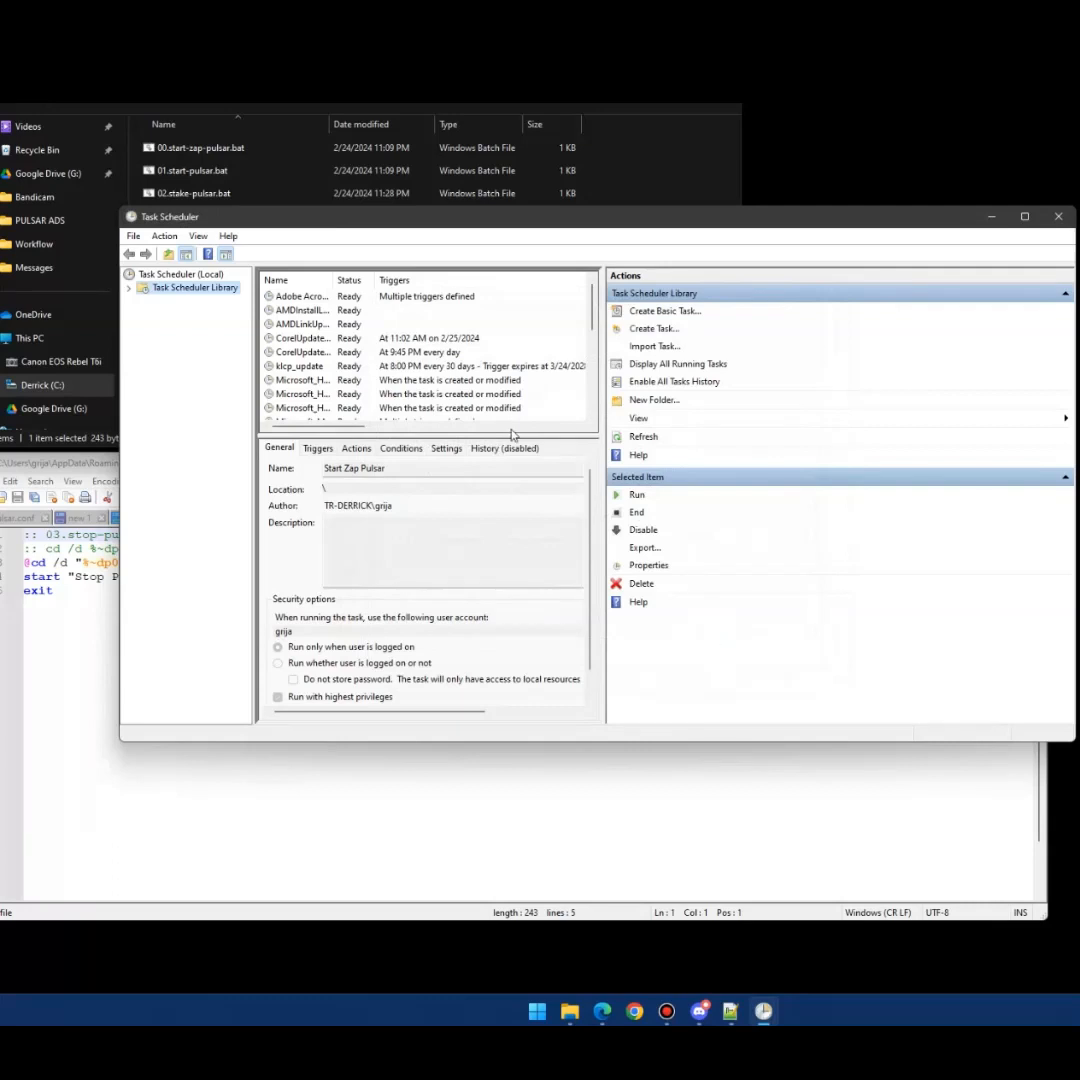
- Sort the task library by name and open Start Zap Pulsar's properties
{"action": "left_click", "coordinate": [308, 282]}
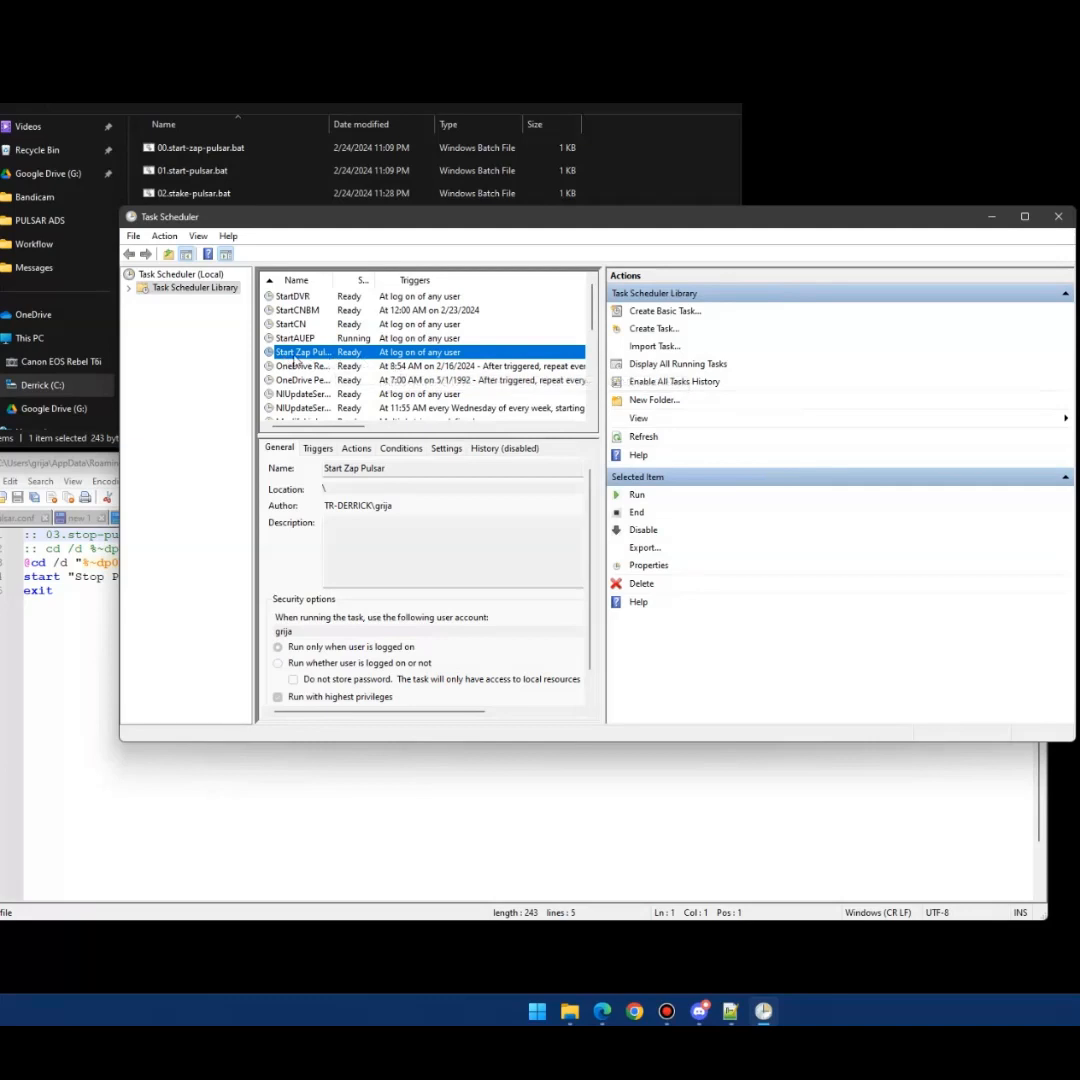
{"action": "right_click", "coordinate": [295, 359]}
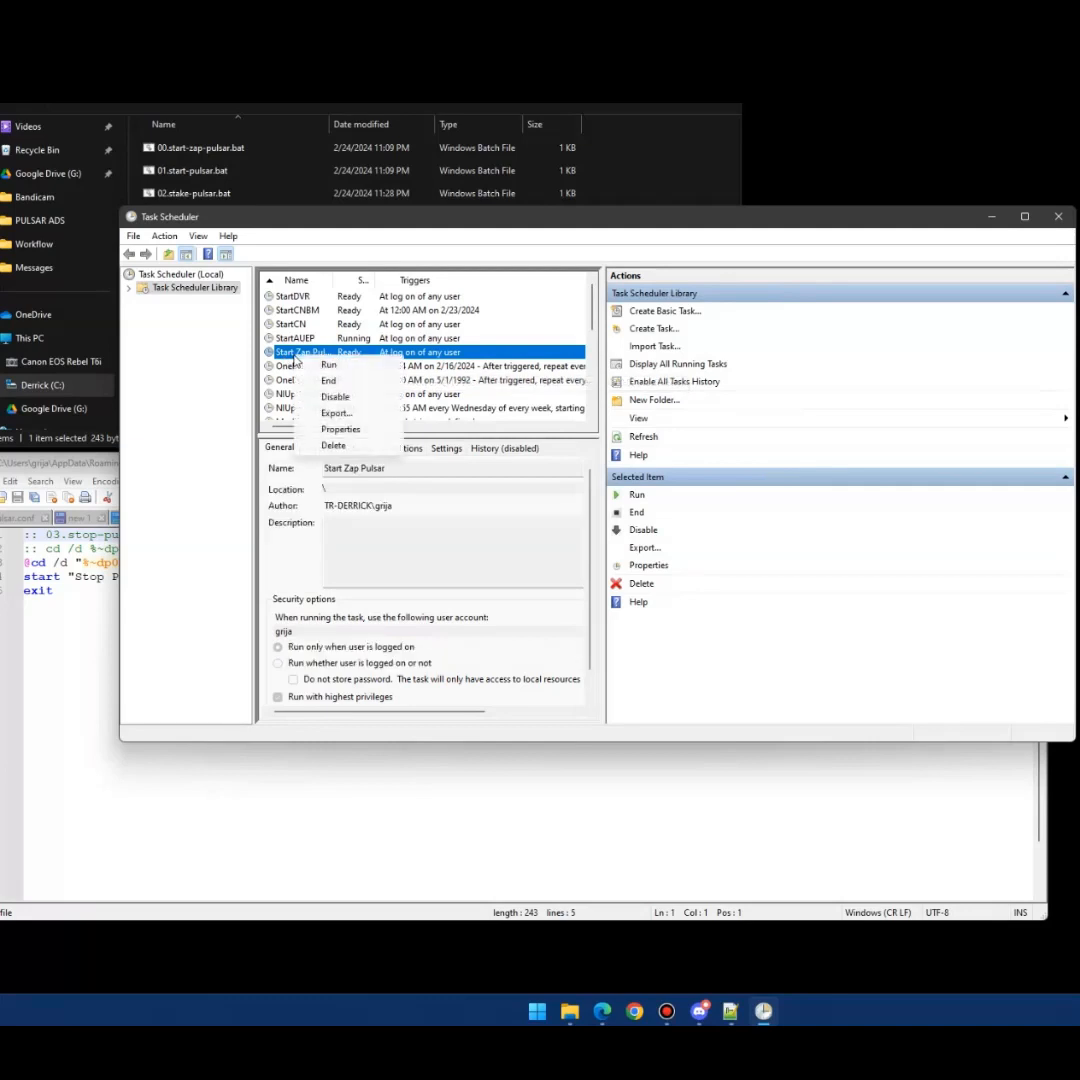
{"action": "left_click", "coordinate": [340, 429]}
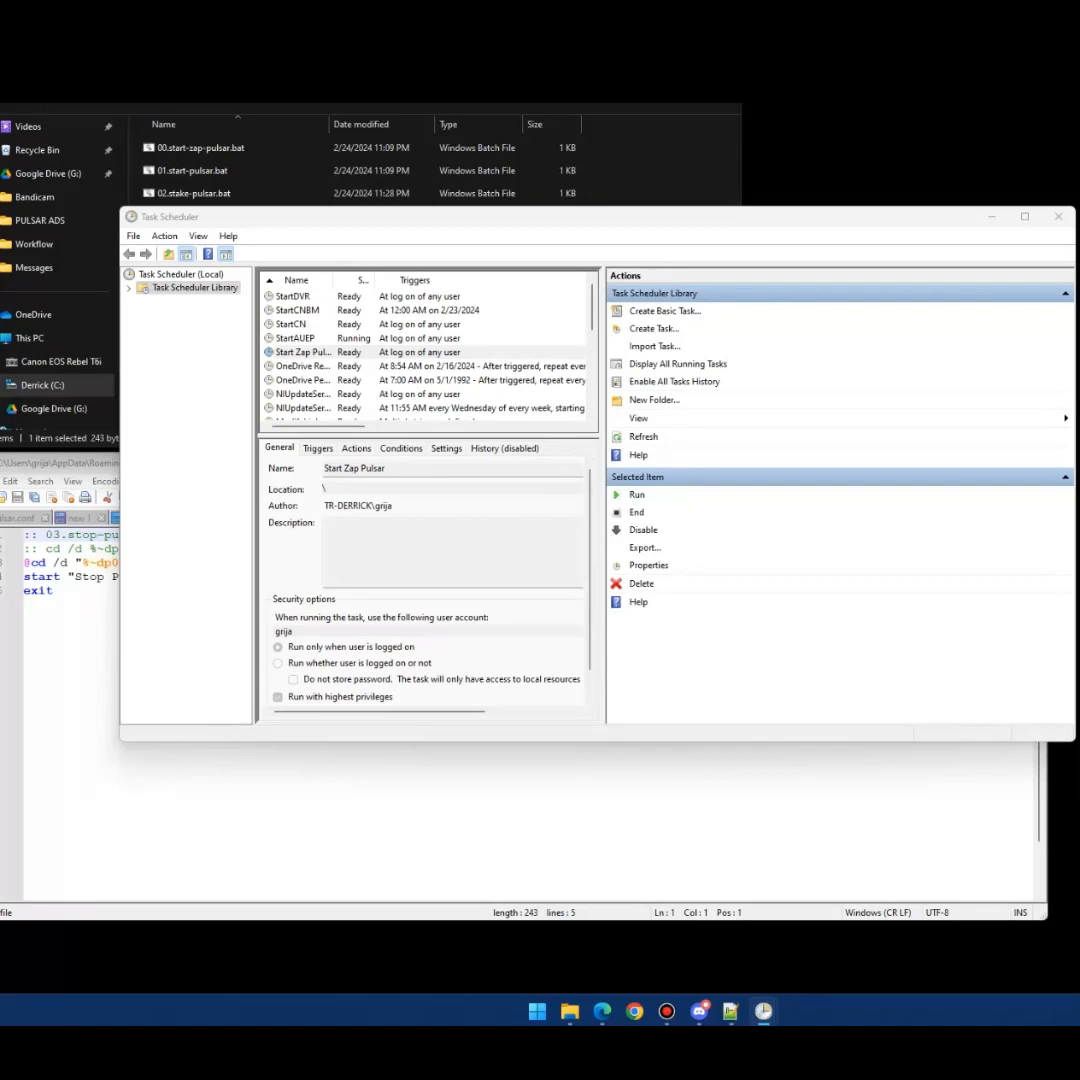
- Toggle the name sort, widen the Name column to full task names, and start another task
{"action": "left_click", "coordinate": [304, 281]}
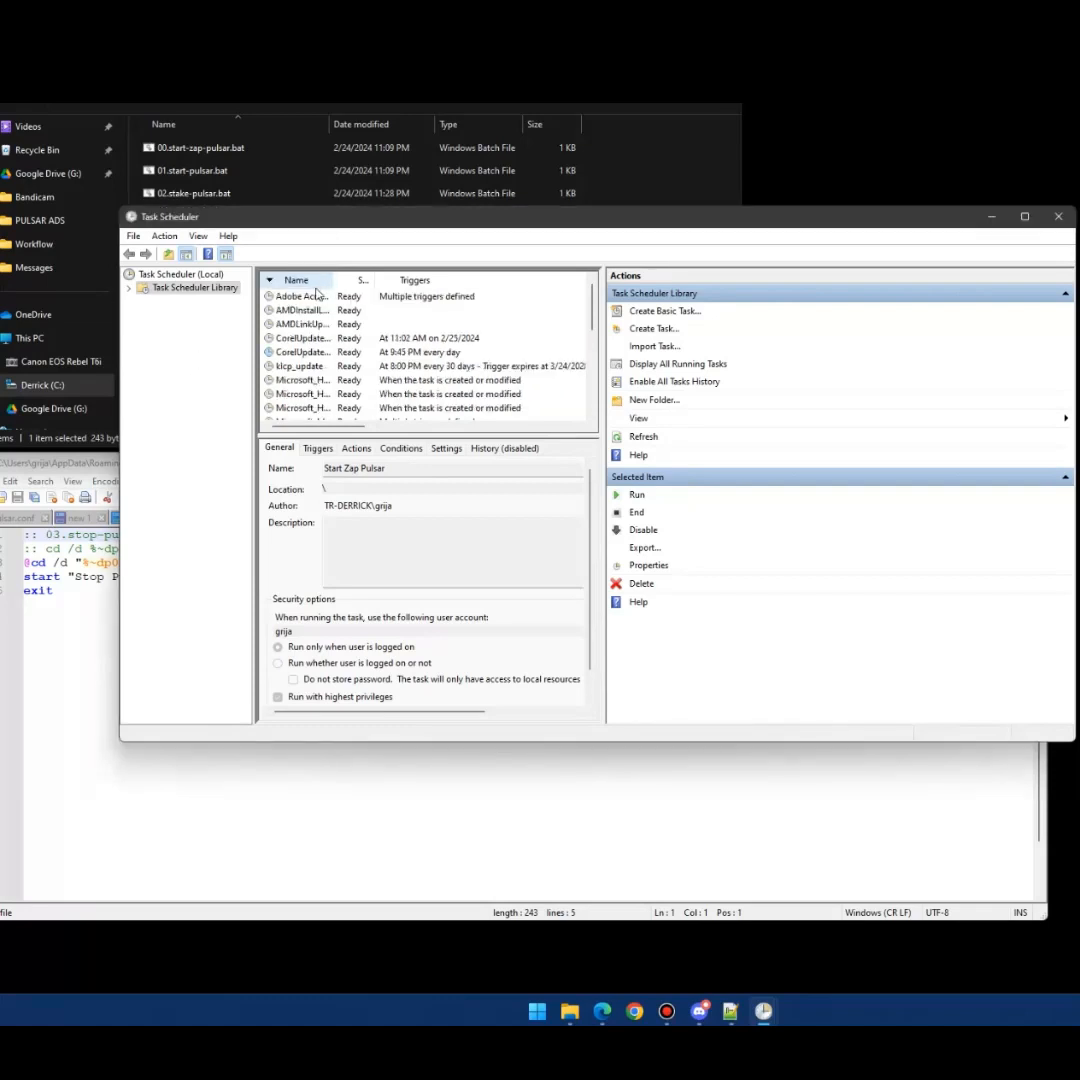
{"action": "left_click", "coordinate": [298, 288]}
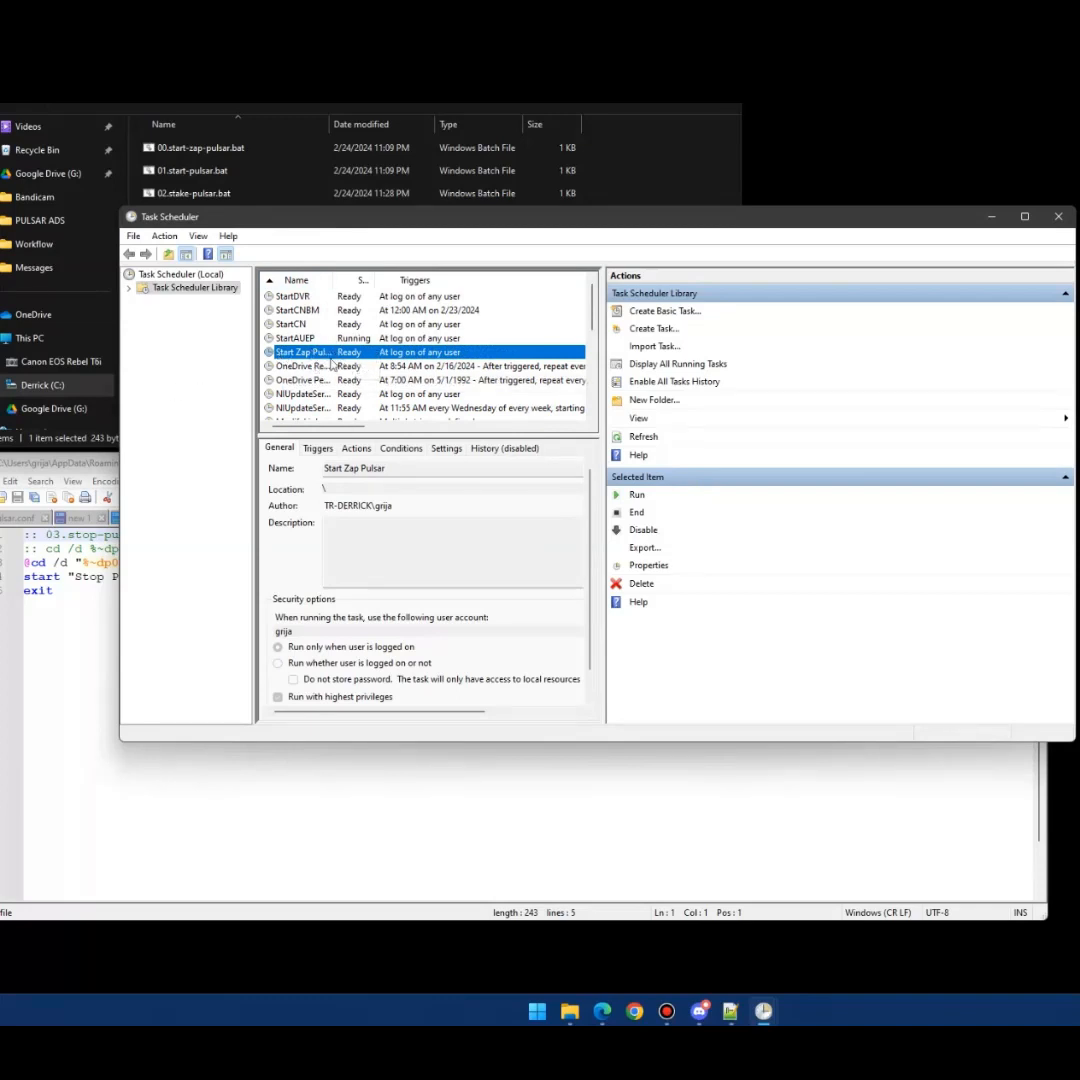
{"action": "double_click", "coordinate": [331, 280]}
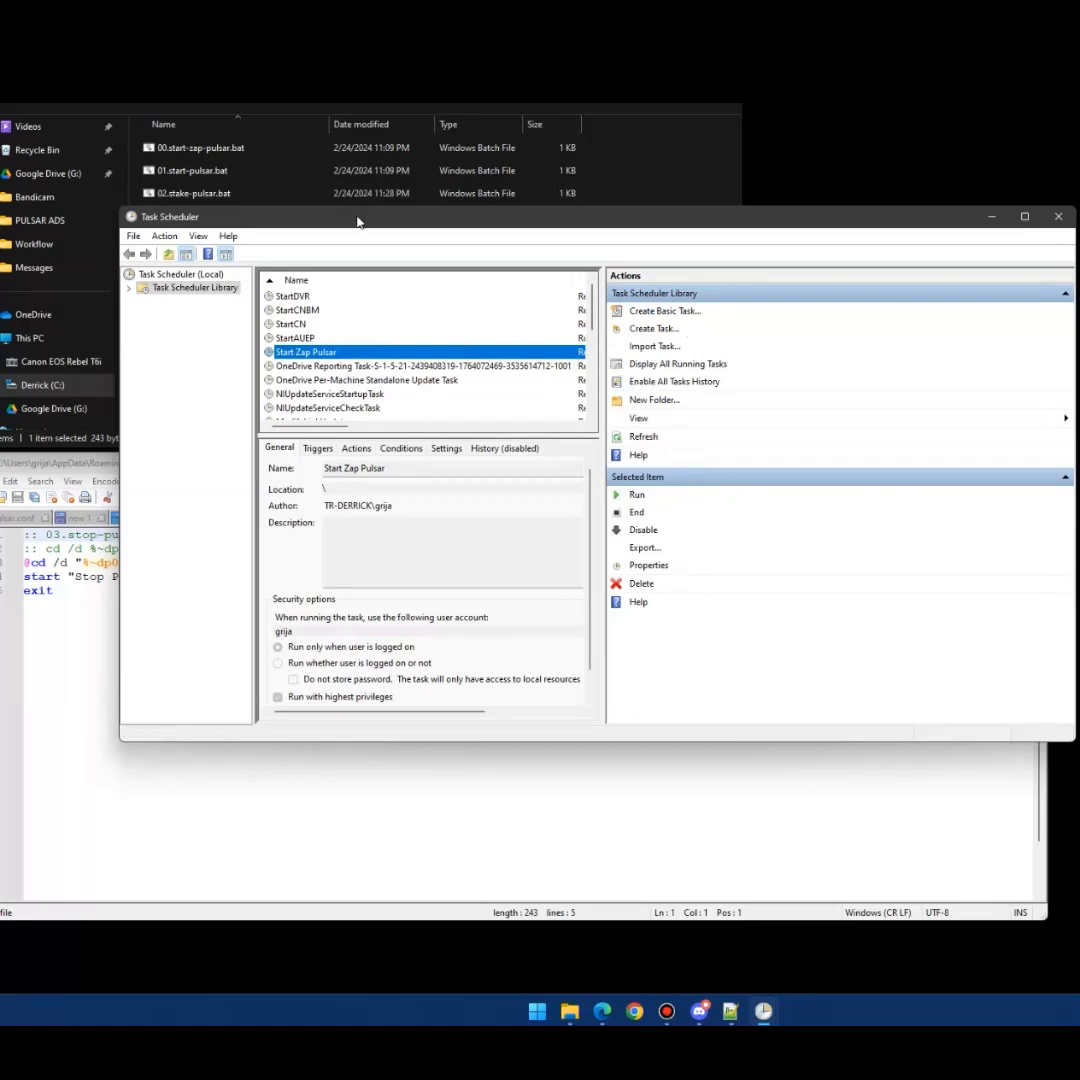
{"action": "left_click", "coordinate": [665, 333]}
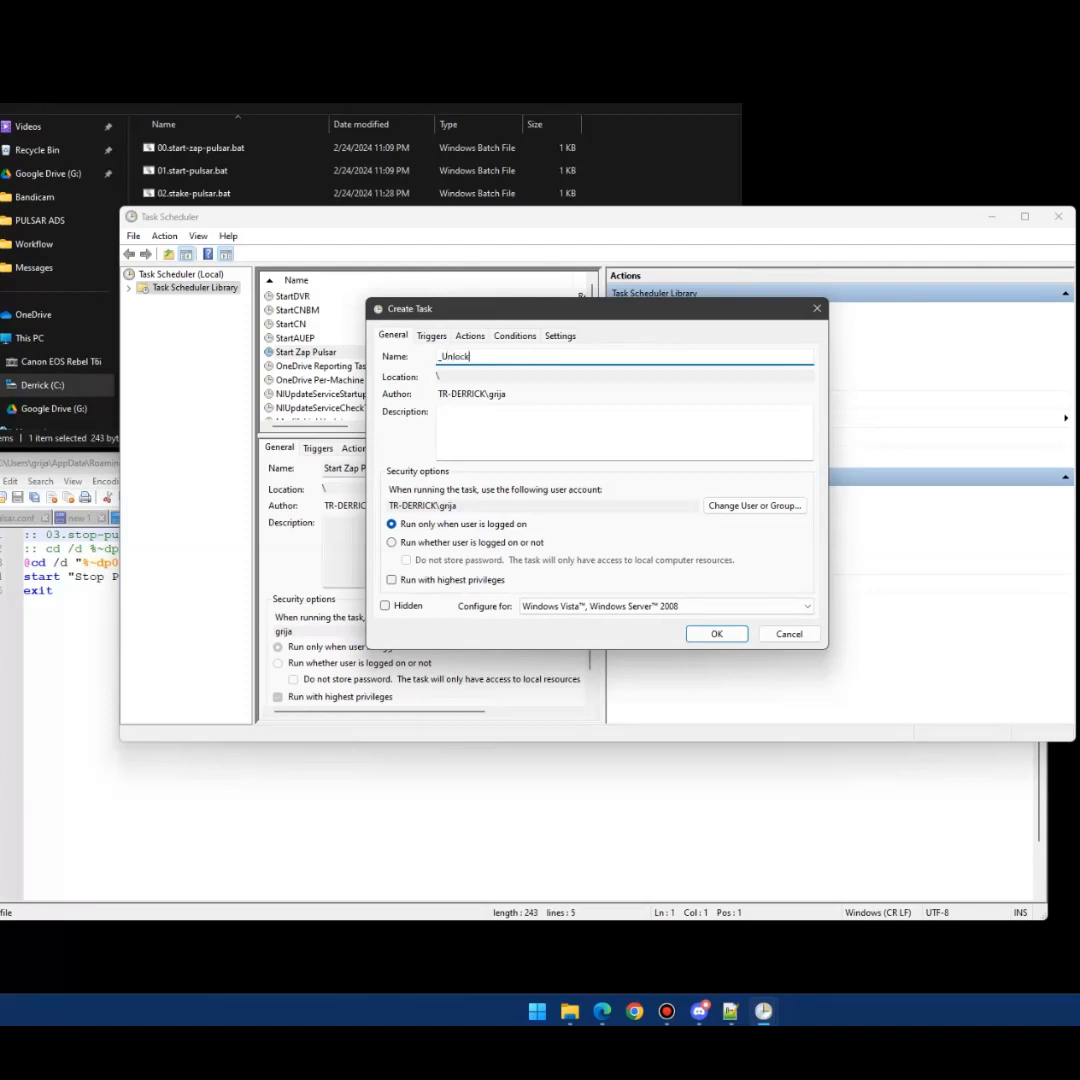
- Name the task '_Unlock Pulsar Staking', run it with highest privileges, and add an At log on trigger
{"action": "type", "text": "Pulsar Staking"}
{"action": "left_click", "coordinate": [462, 580]}
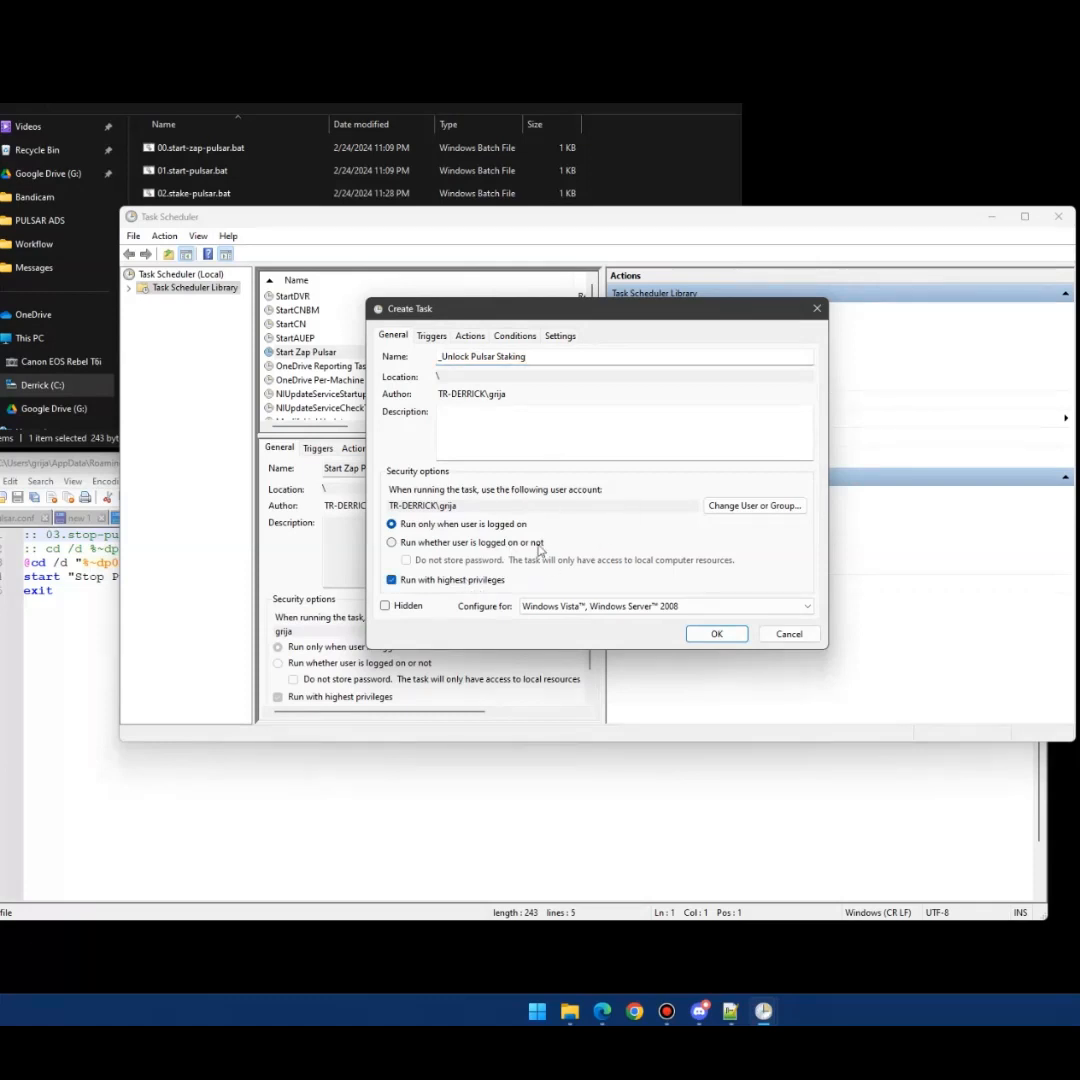
{"action": "left_click", "coordinate": [431, 336]}
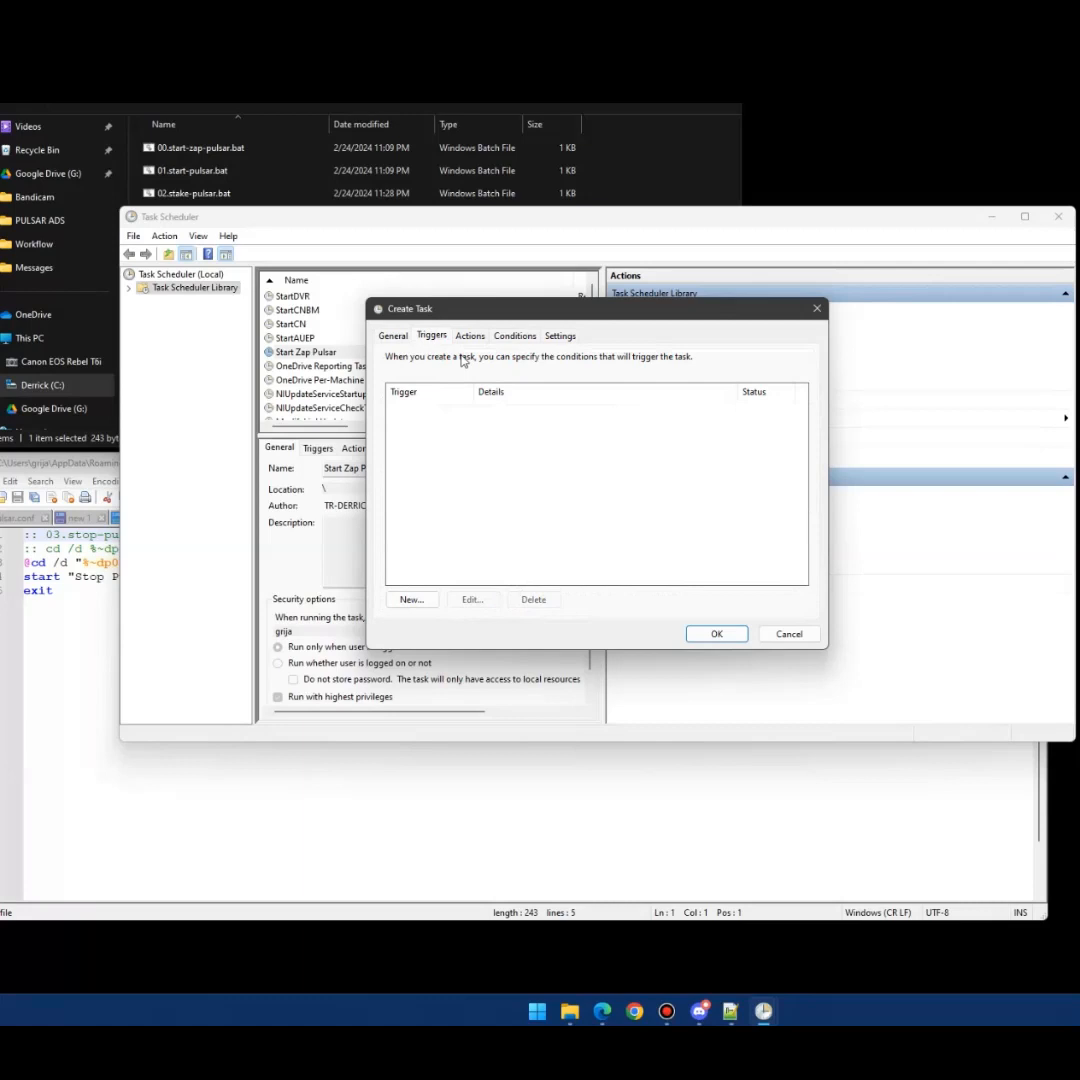
{"action": "left_click", "coordinate": [430, 599]}
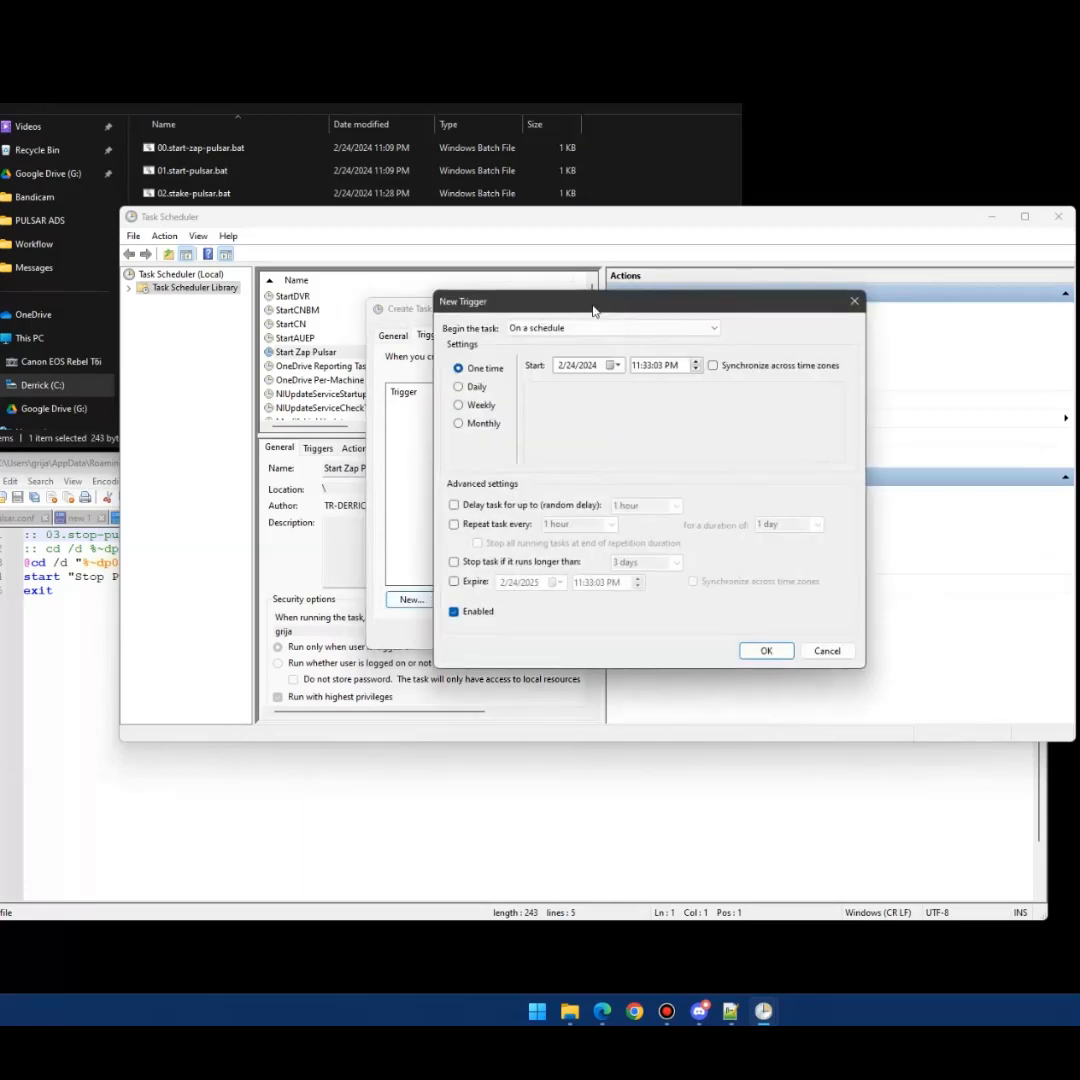
{"action": "left_click", "coordinate": [576, 330]}
{"action": "left_click", "coordinate": [579, 355]}
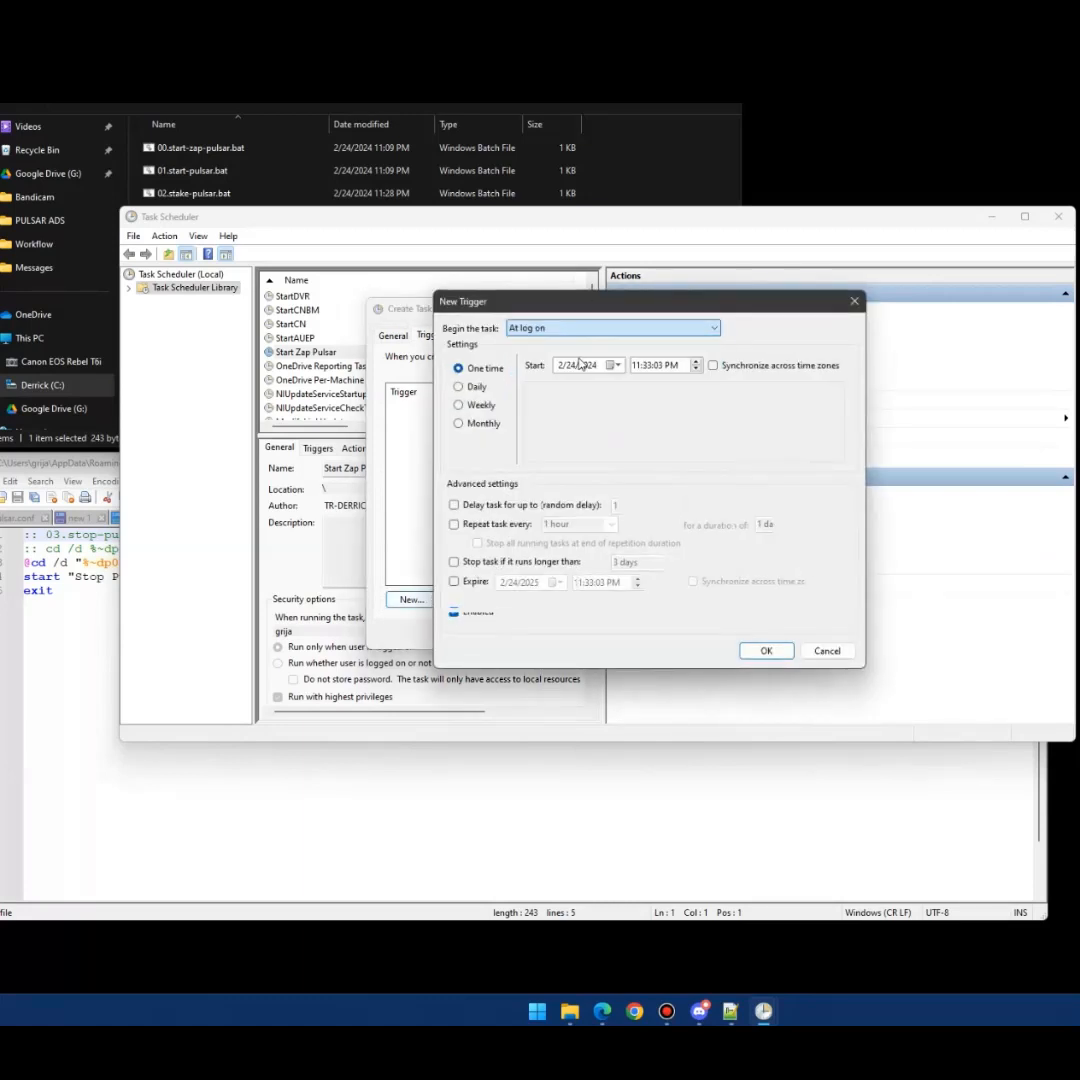
- Turn on the log-on trigger's 'Delay task for' option, keeping the 15-minute delay
{"action": "left_click", "coordinate": [500, 506]}
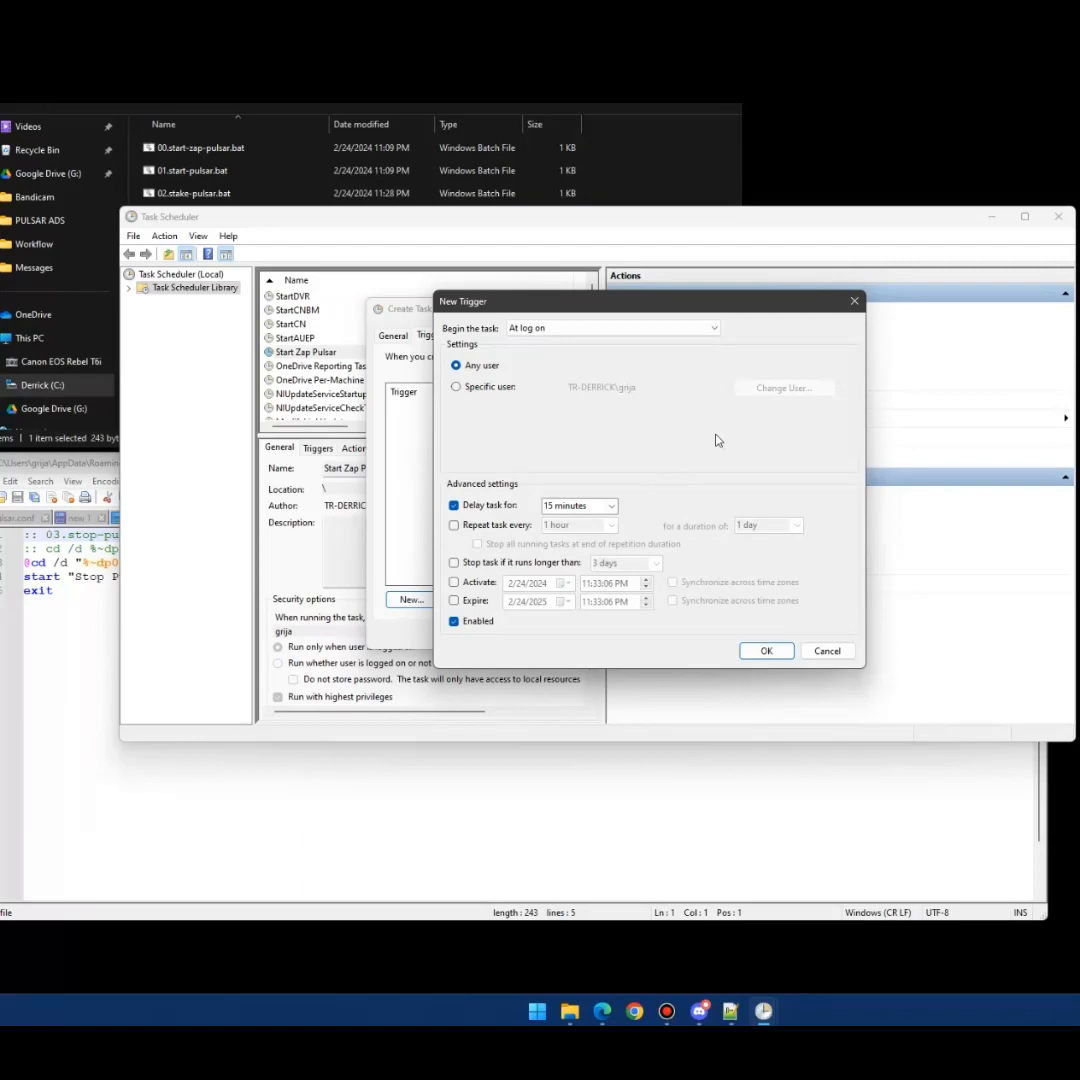
- Make the log-on trigger repeat every 1 hour indefinitely, then save the trigger
{"action": "left_click", "coordinate": [494, 532]}
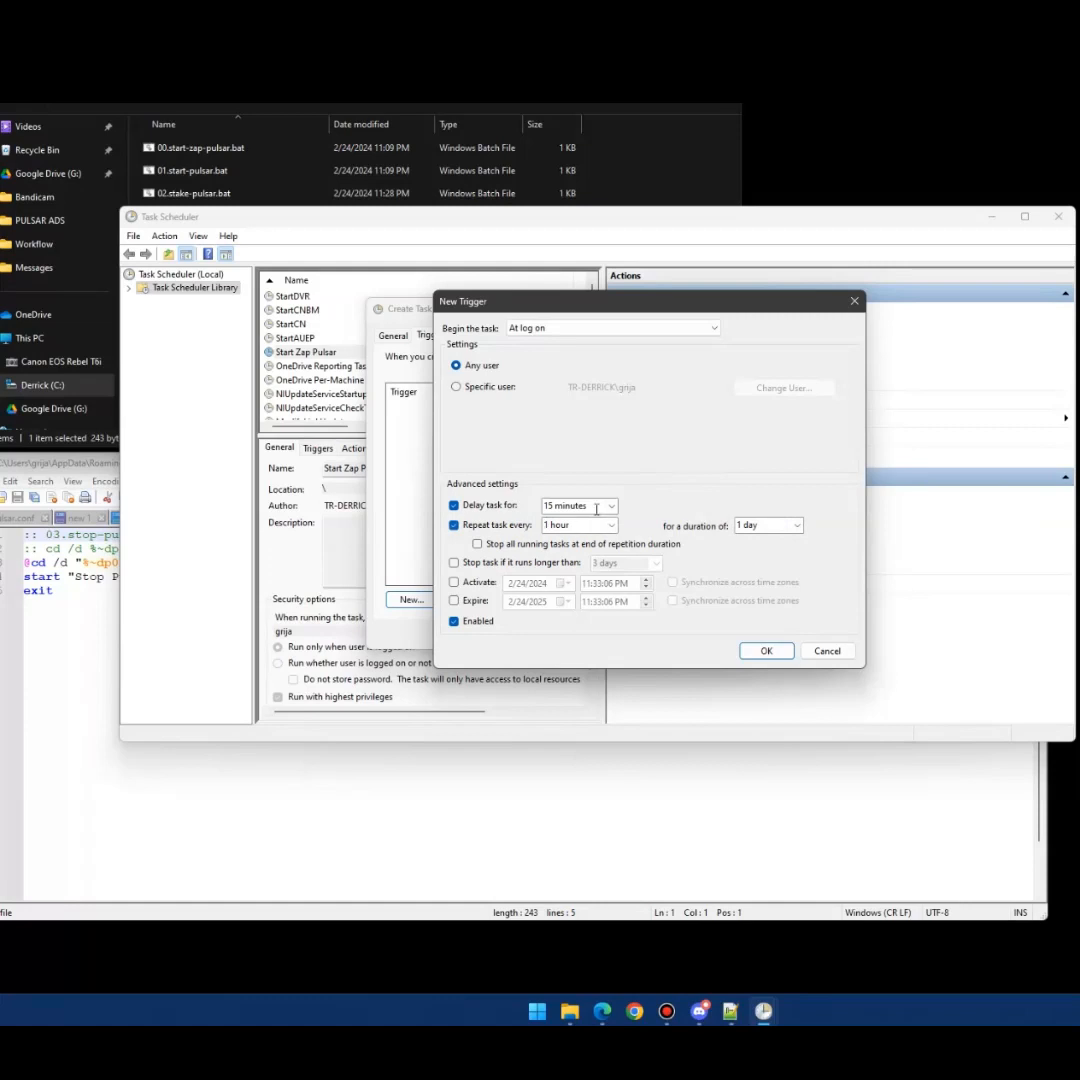
{"action": "left_click", "coordinate": [757, 527]}
{"action": "left_click", "coordinate": [798, 526]}
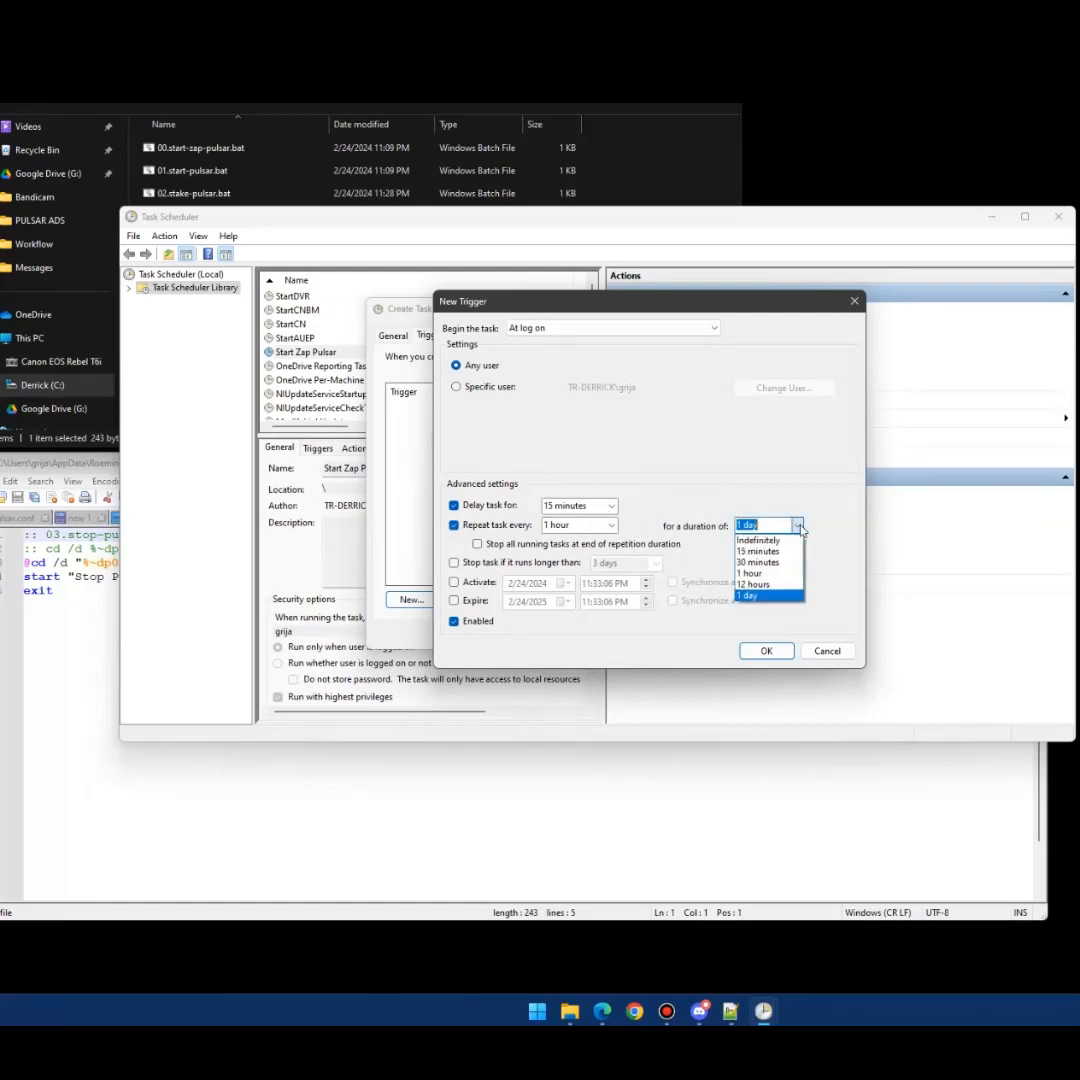
{"action": "left_click", "coordinate": [758, 540]}
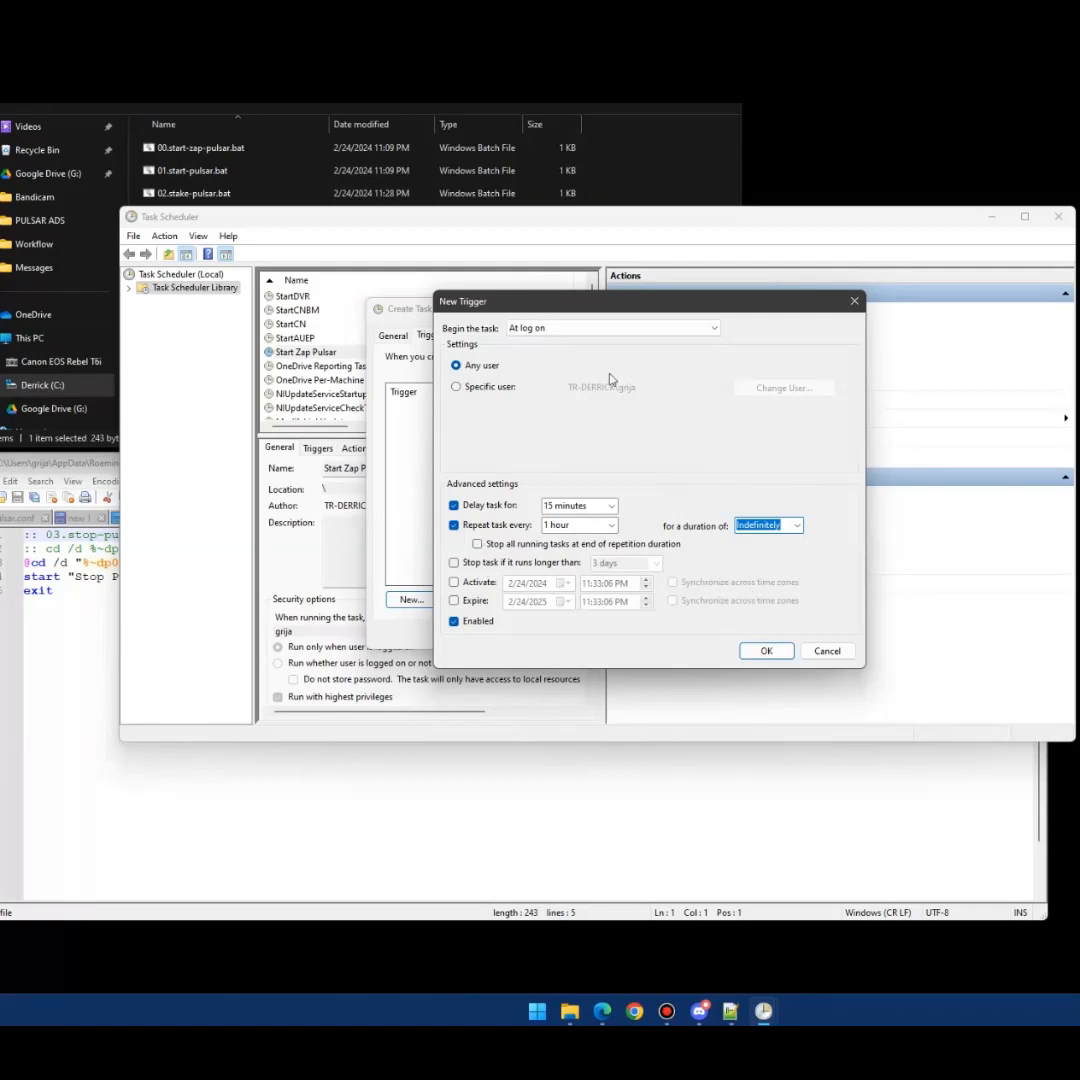
{"action": "left_click", "coordinate": [771, 655]}
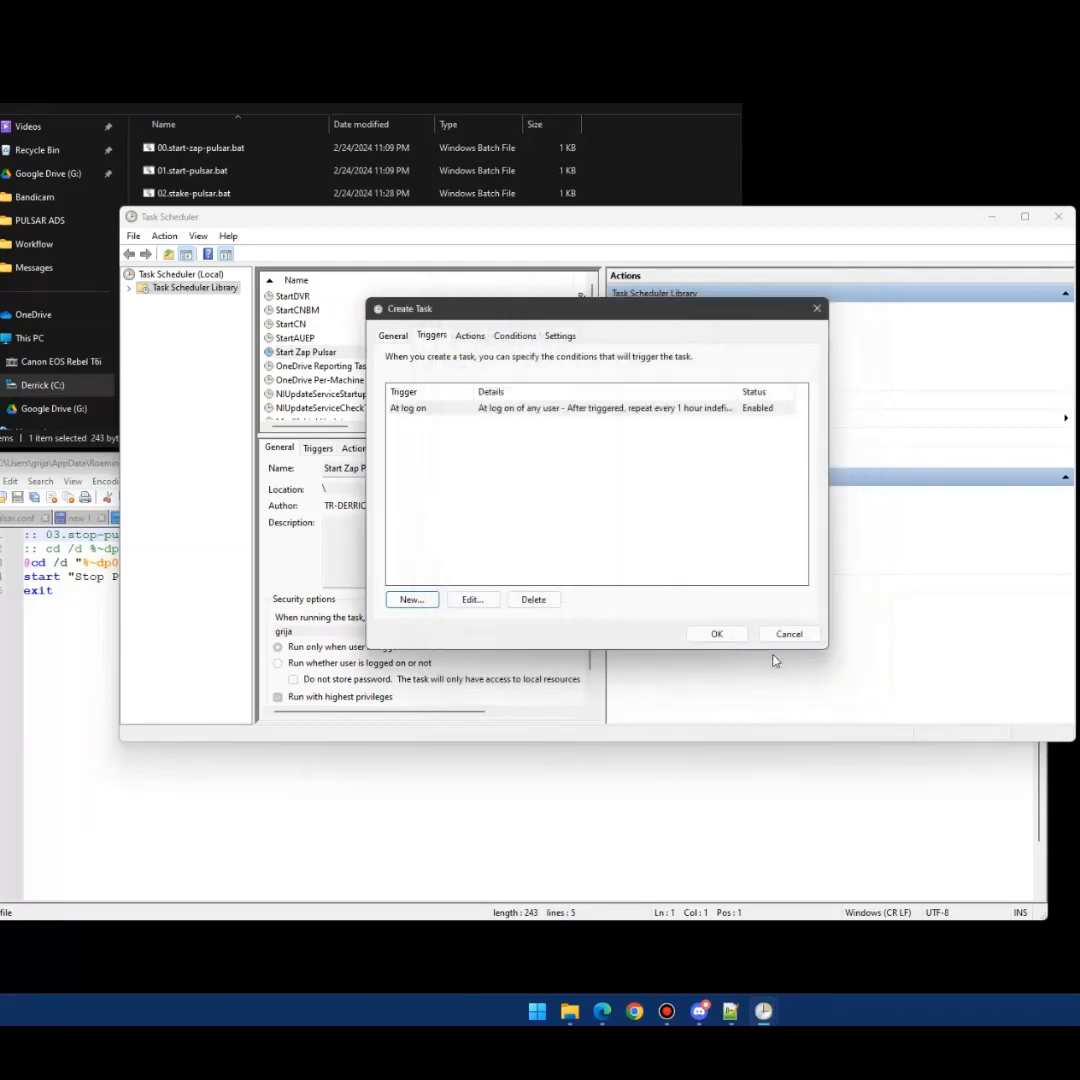
- Add a Start a program action running Pulsar\Startup\02.stake-pulsar.bat and save the task
{"action": "left_click", "coordinate": [470, 335]}
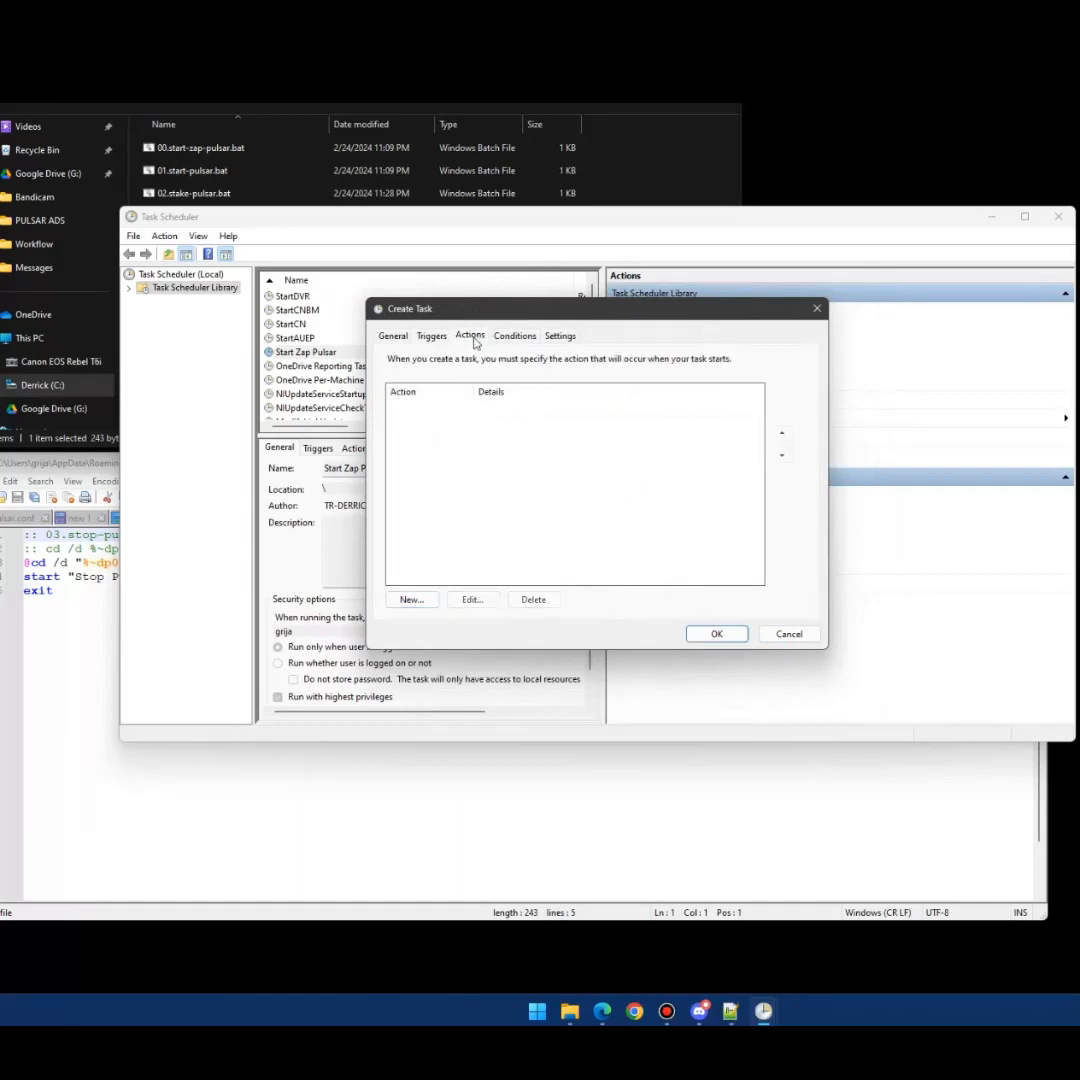
{"action": "left_click", "coordinate": [407, 598]}
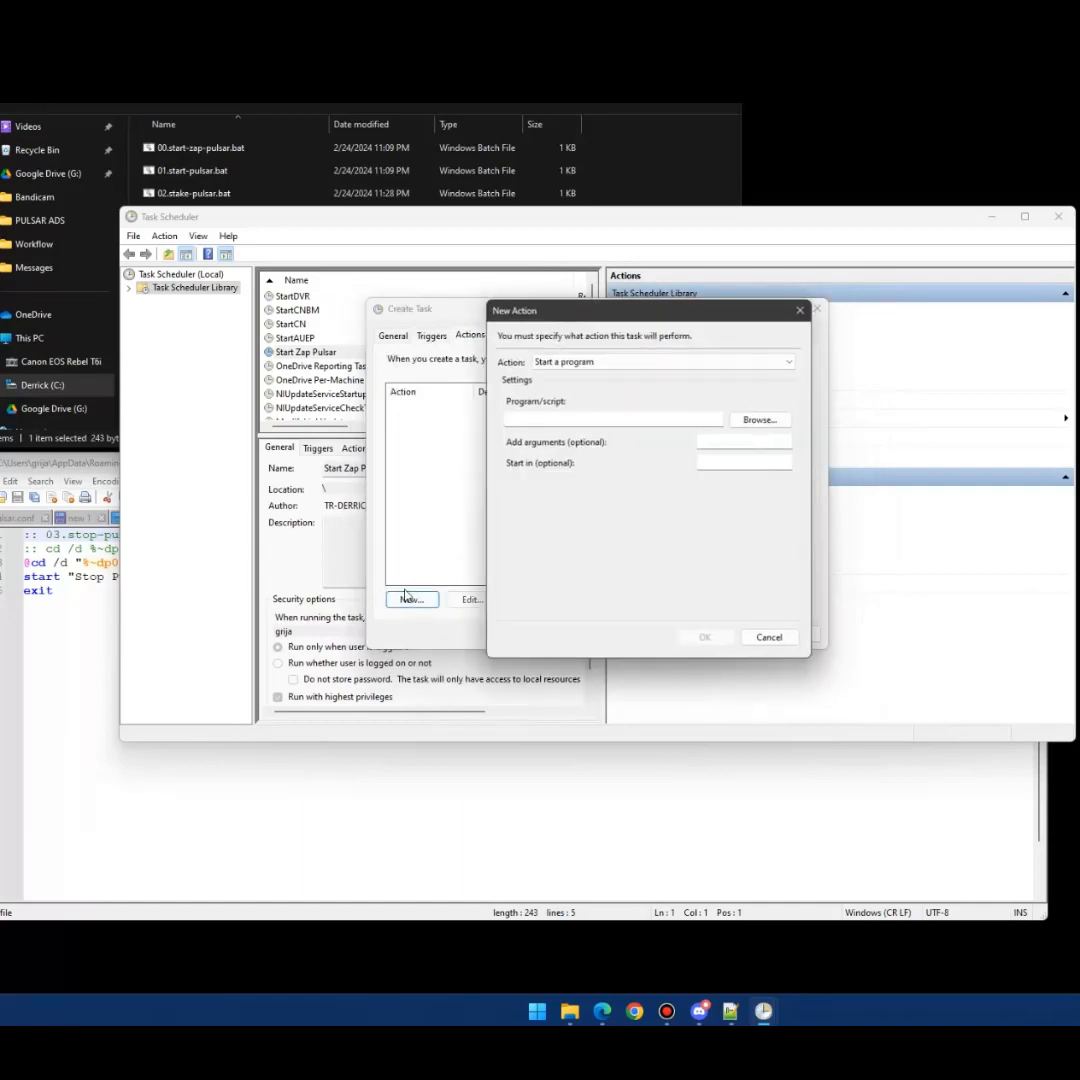
{"action": "left_click", "coordinate": [760, 419]}
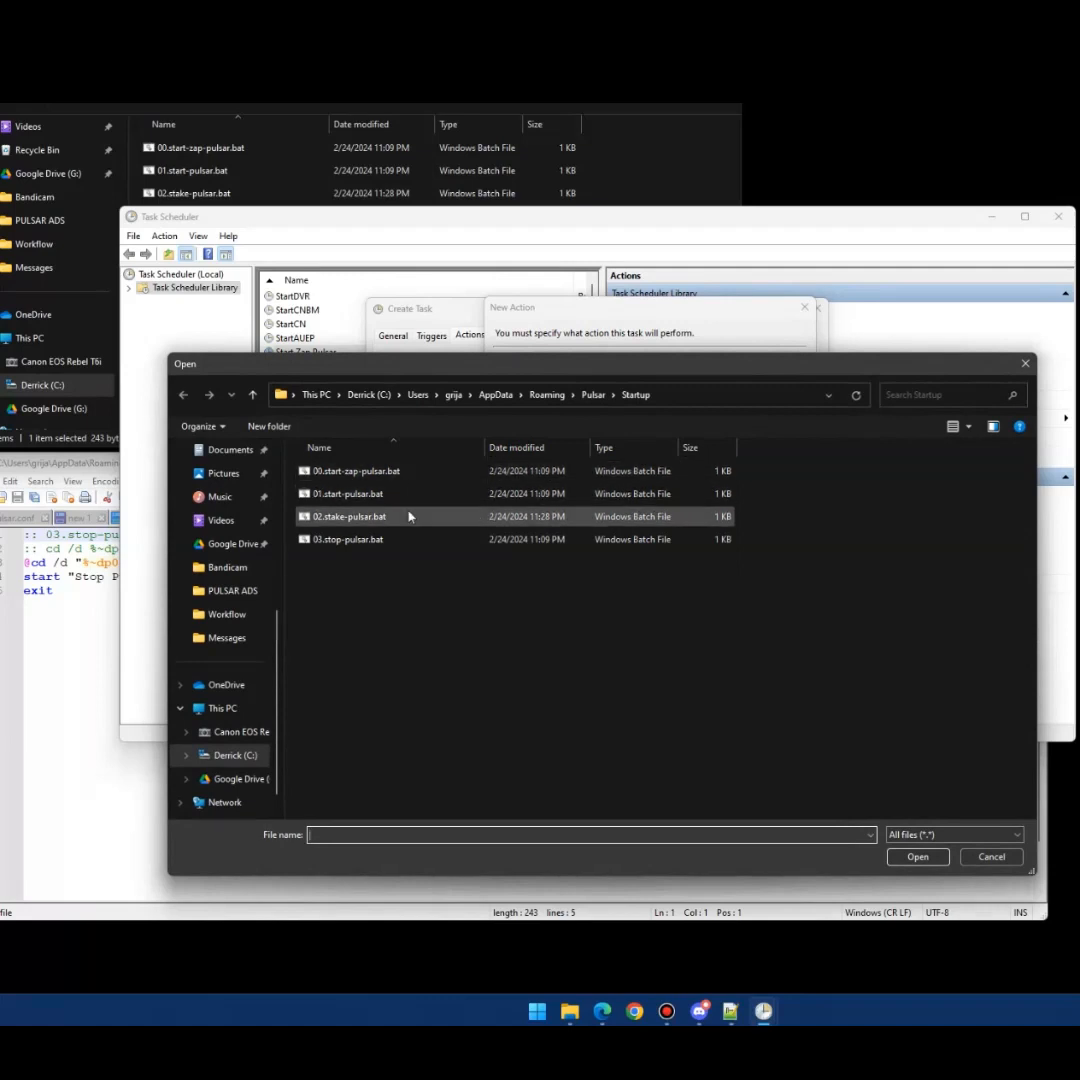
{"action": "left_click", "coordinate": [381, 517]}
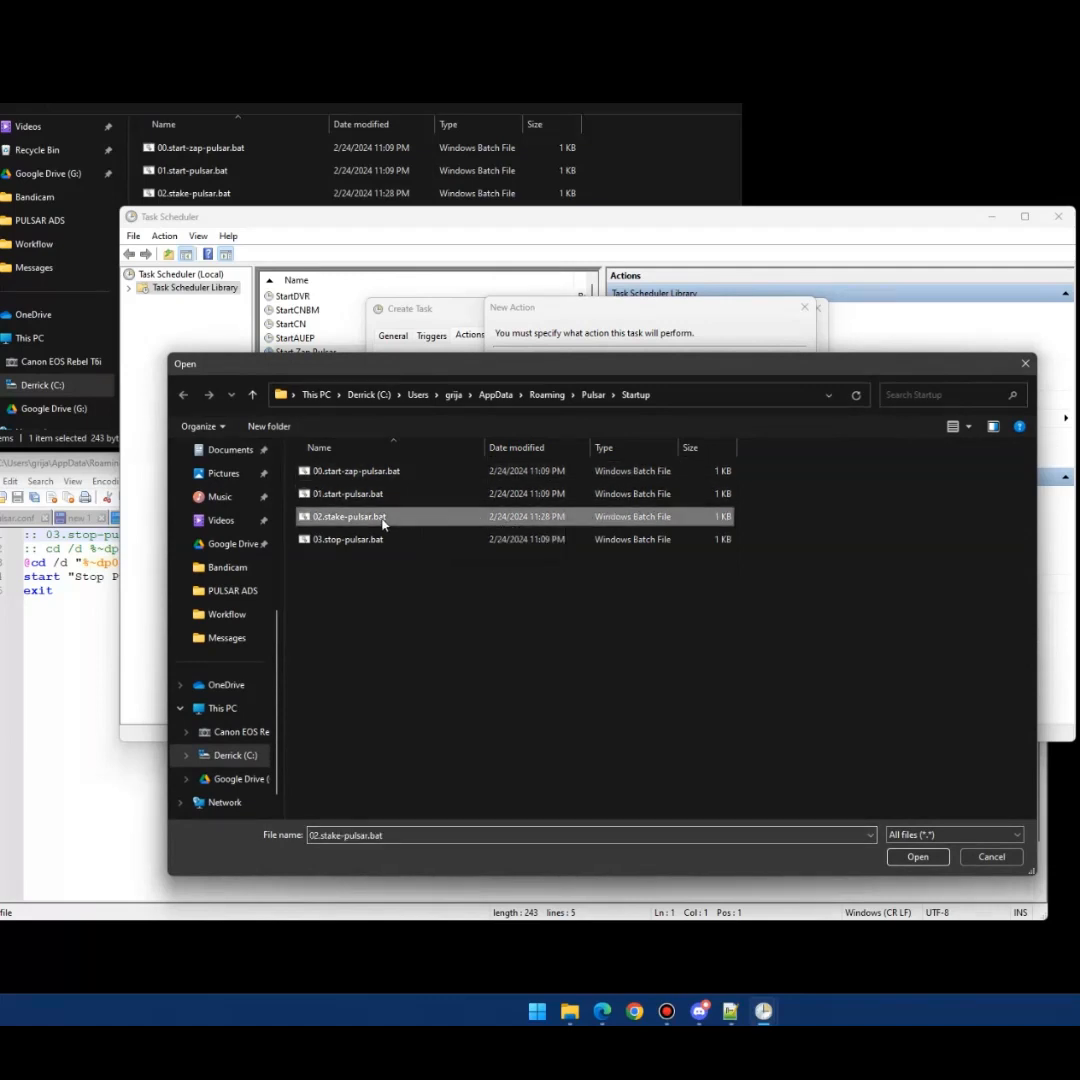
{"action": "left_click", "coordinate": [897, 858]}
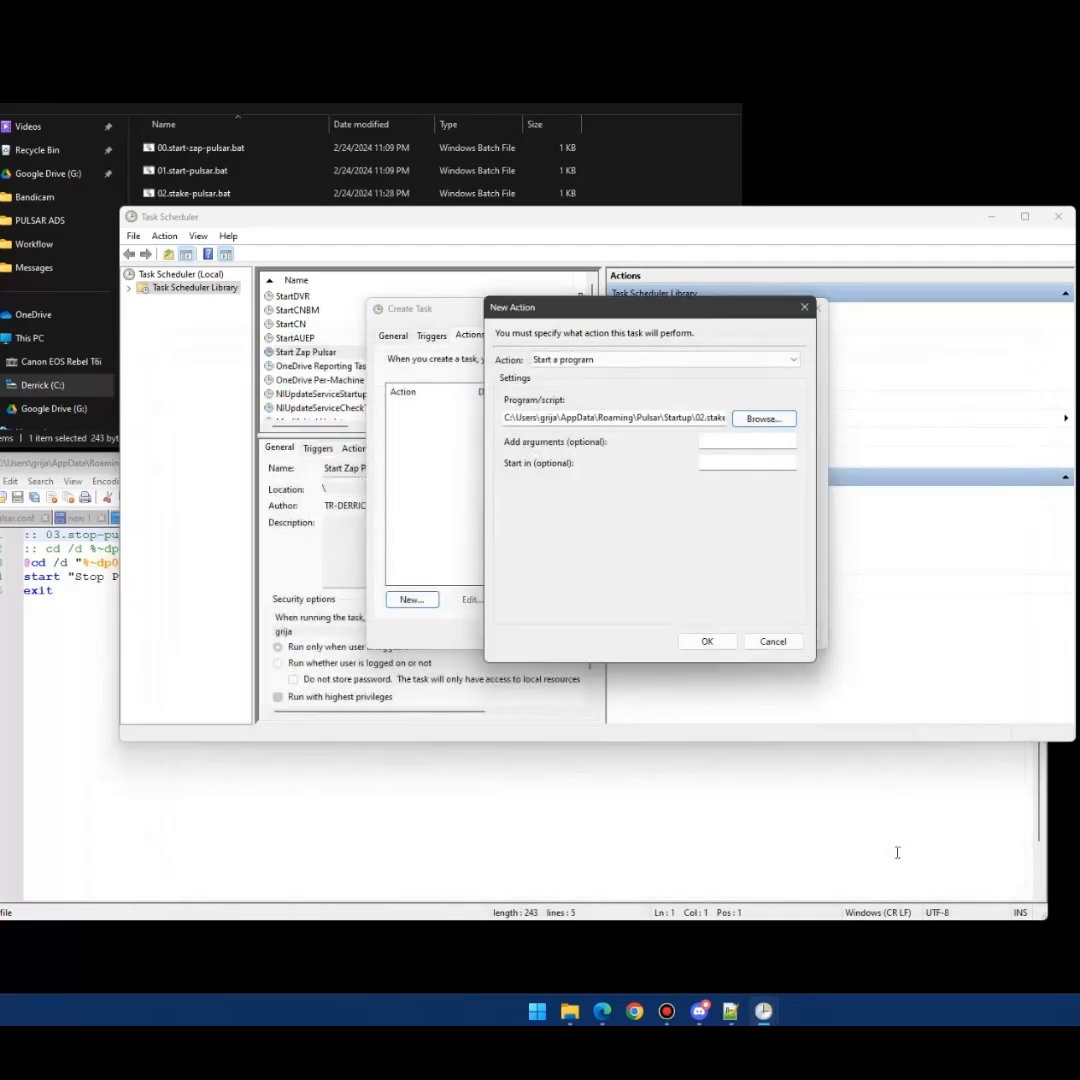
{"action": "left_click", "coordinate": [714, 645]}
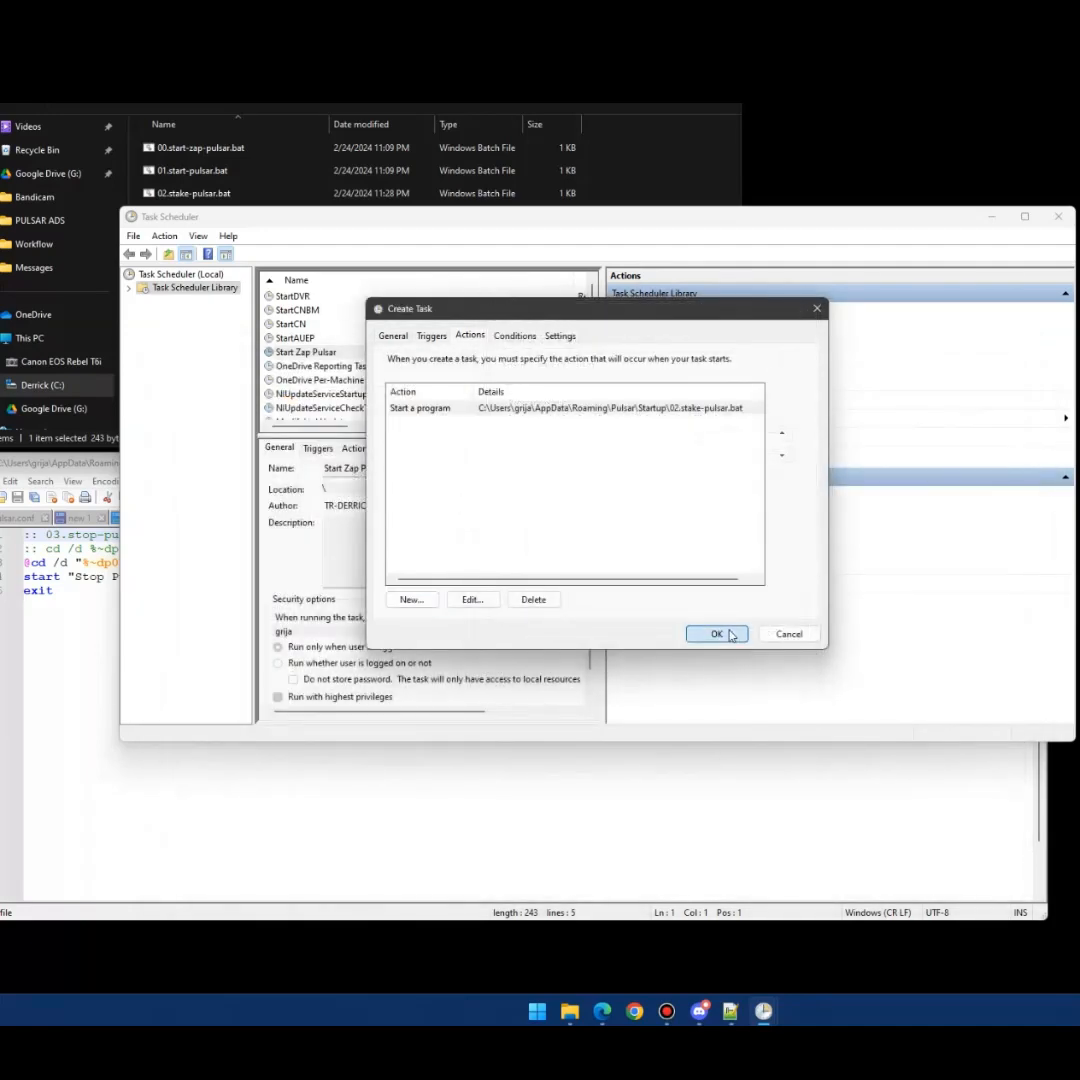
{"action": "left_click", "coordinate": [721, 634]}
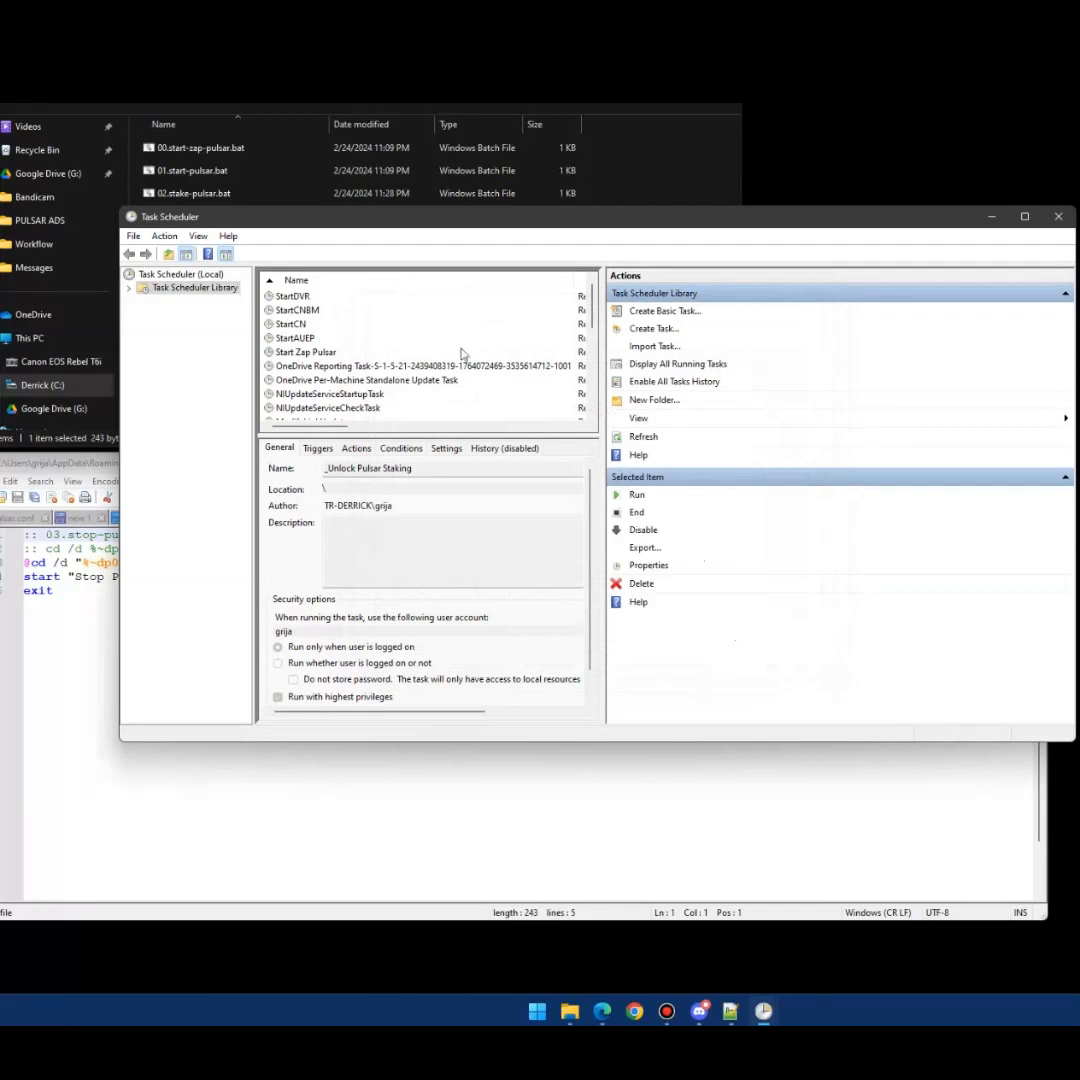
- Sort the task library by name and check the _Unlock Pulsar Staking task
{"action": "left_click", "coordinate": [444, 279]}
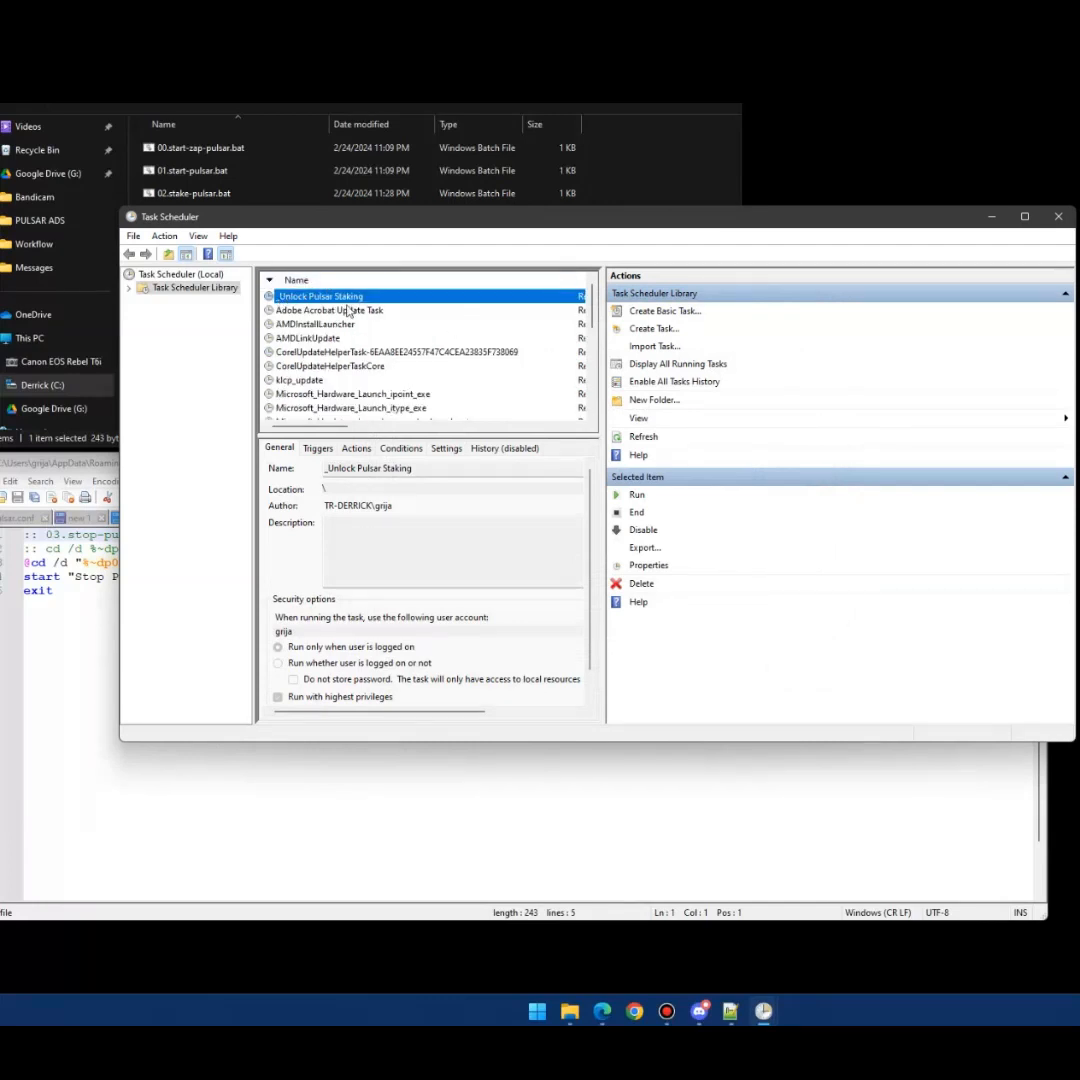
{"action": "left_click", "coordinate": [348, 312]}
{"action": "left_click", "coordinate": [302, 297]}
{"action": "scroll", "coordinate": [451, 398], "scroll_direction": "down", "scroll_amount": 4}
{"action": "scroll", "coordinate": [447, 396], "scroll_direction": "up", "scroll_amount": 4}
{"action": "left_click_drag", "start_coordinate": [613, 221], "coordinate": [501, 243]}
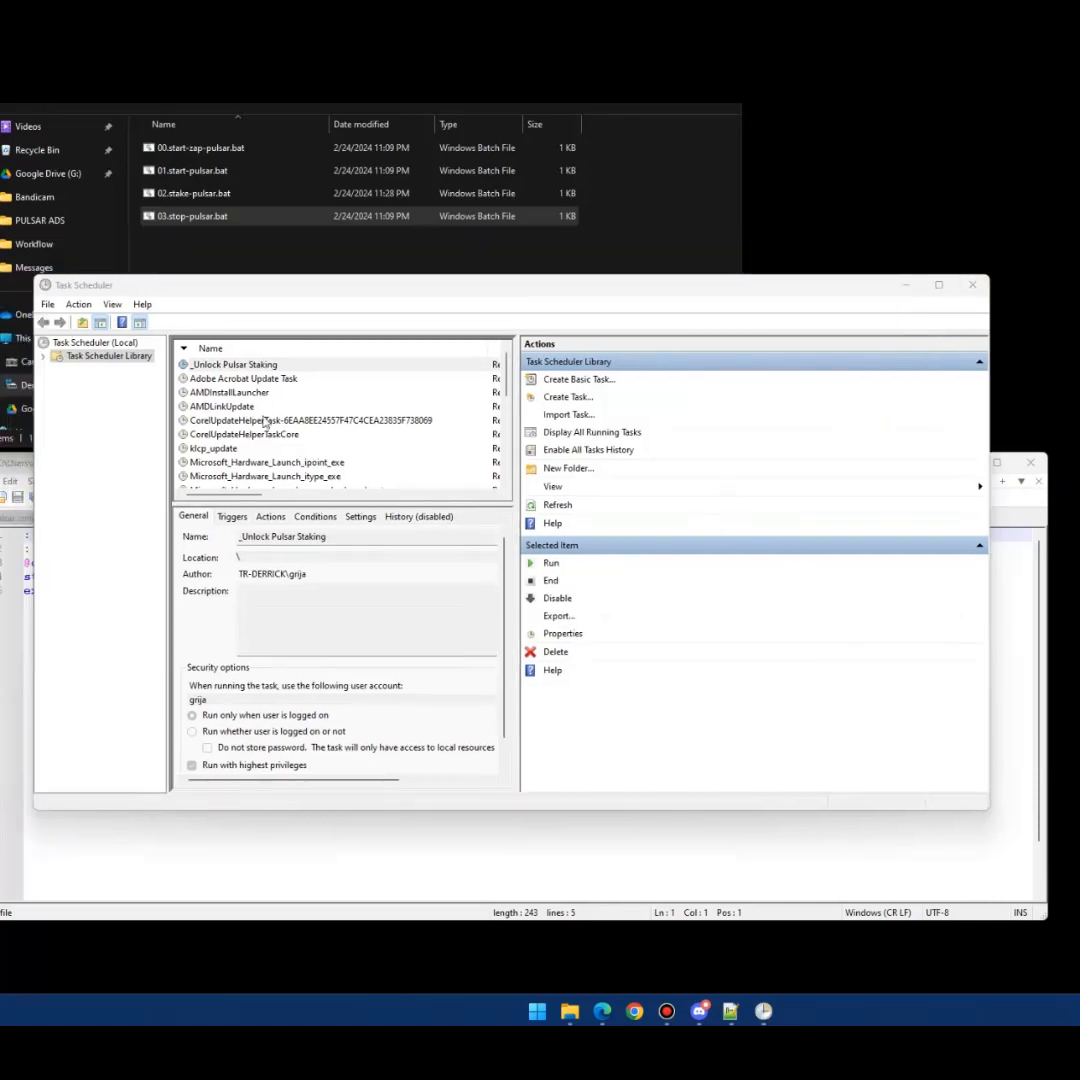
- Reverse the name sort, review the Start Zap Pulsar task's menu, then minimize Task Scheduler
{"action": "left_click", "coordinate": [260, 349]}
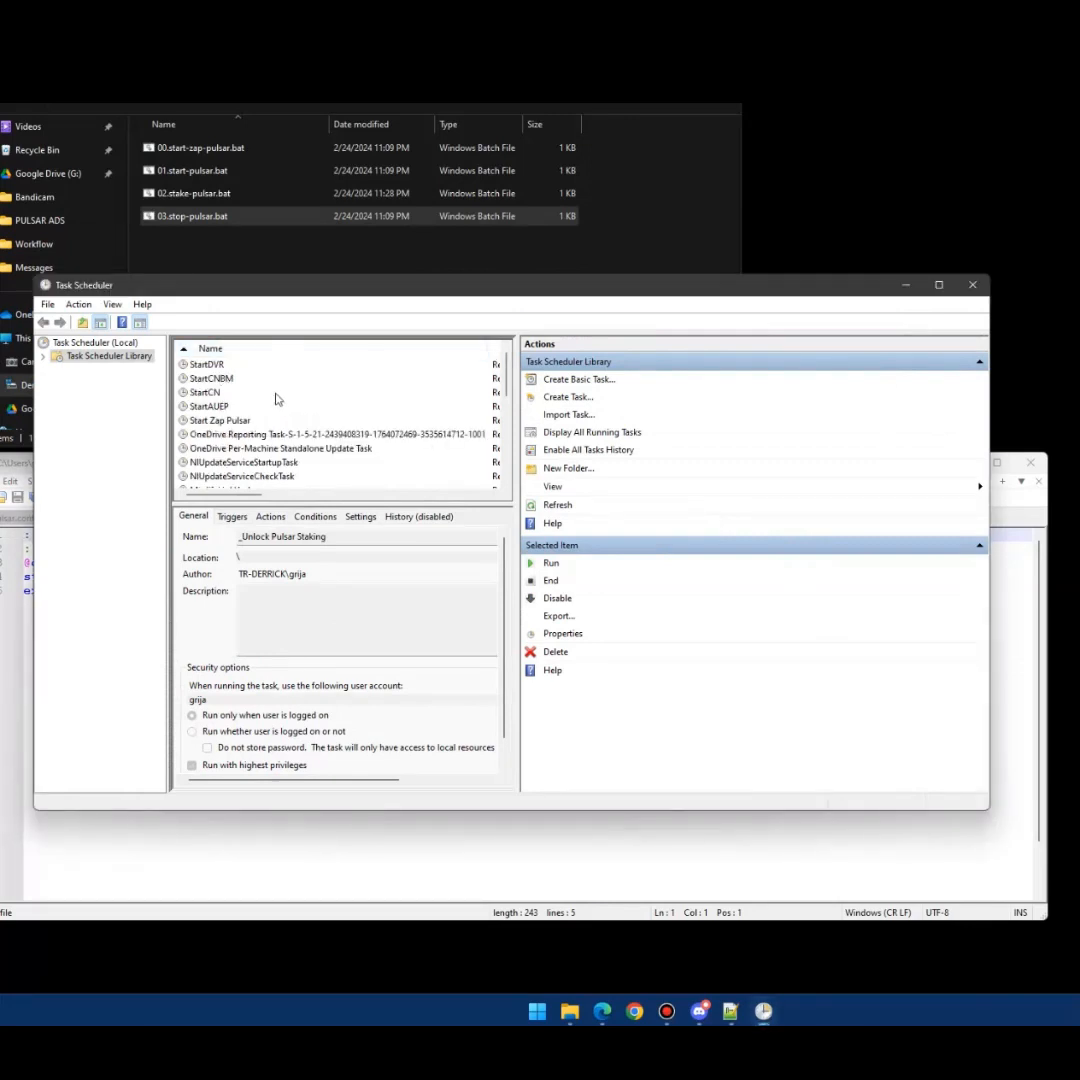
{"action": "scroll", "coordinate": [245, 405], "scroll_direction": "down", "scroll_amount": 1}
{"action": "scroll", "coordinate": [245, 408], "scroll_direction": "up", "scroll_amount": 1}
{"action": "left_click", "coordinate": [222, 421]}
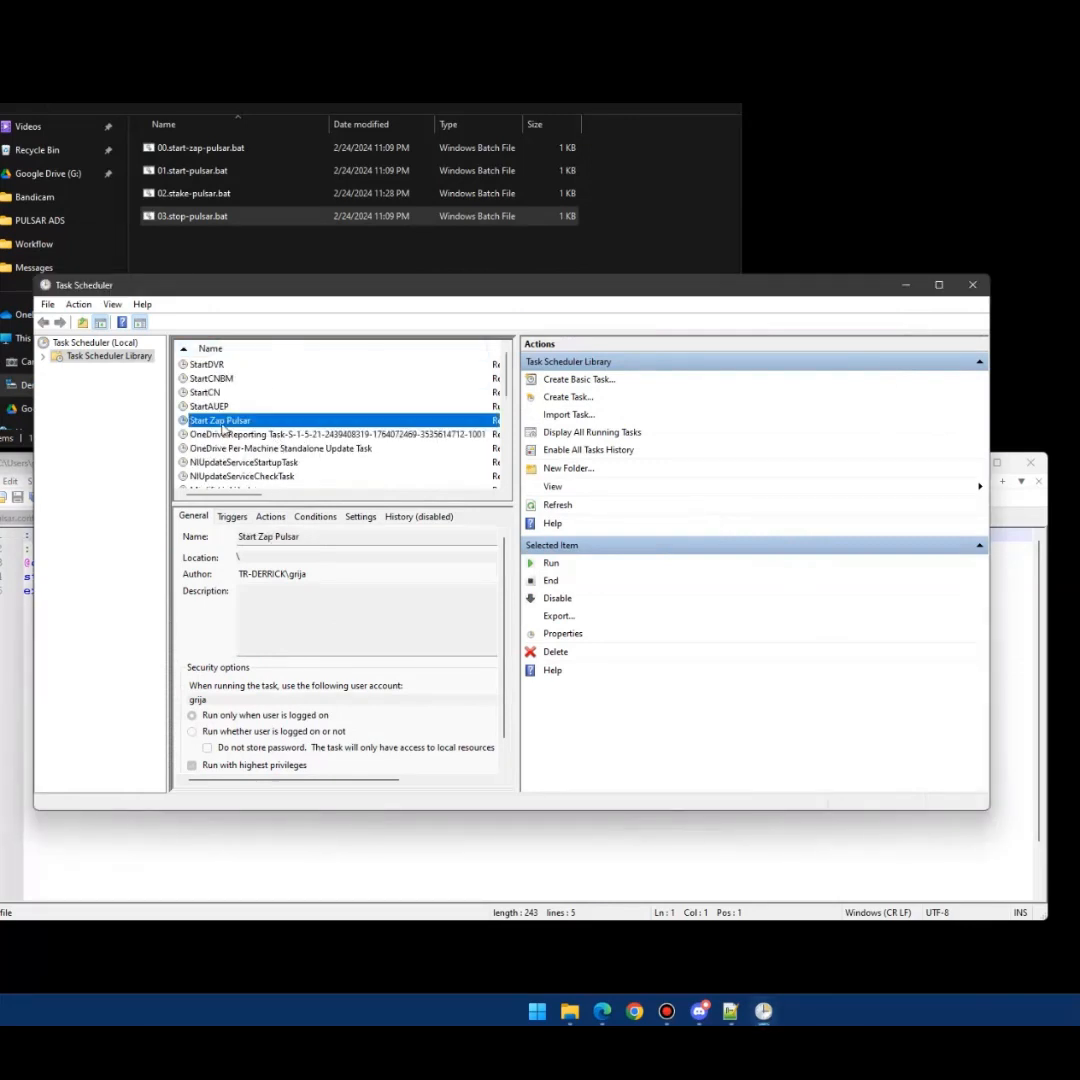
{"action": "right_click", "coordinate": [222, 428]}
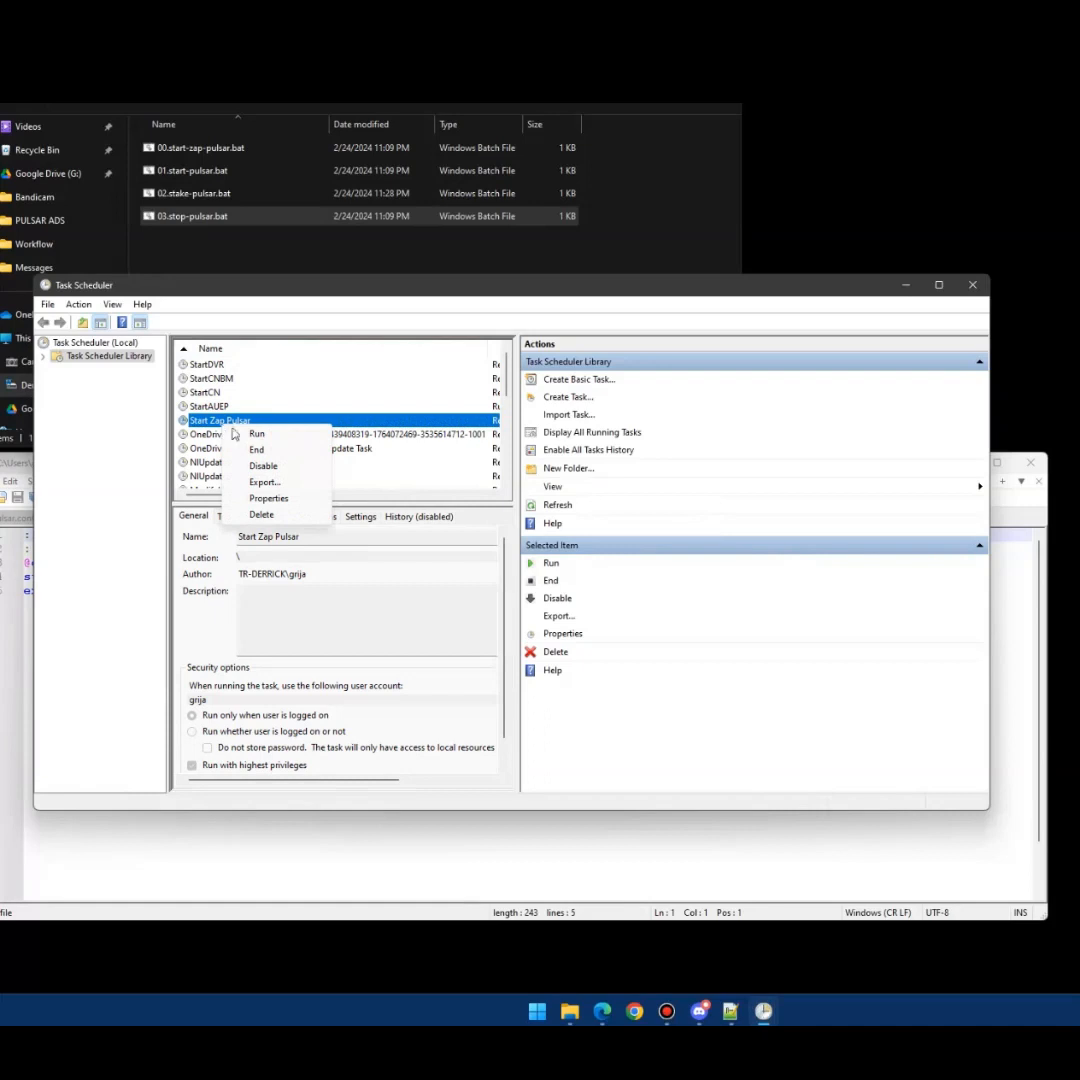
{"action": "left_click", "coordinate": [256, 437]}
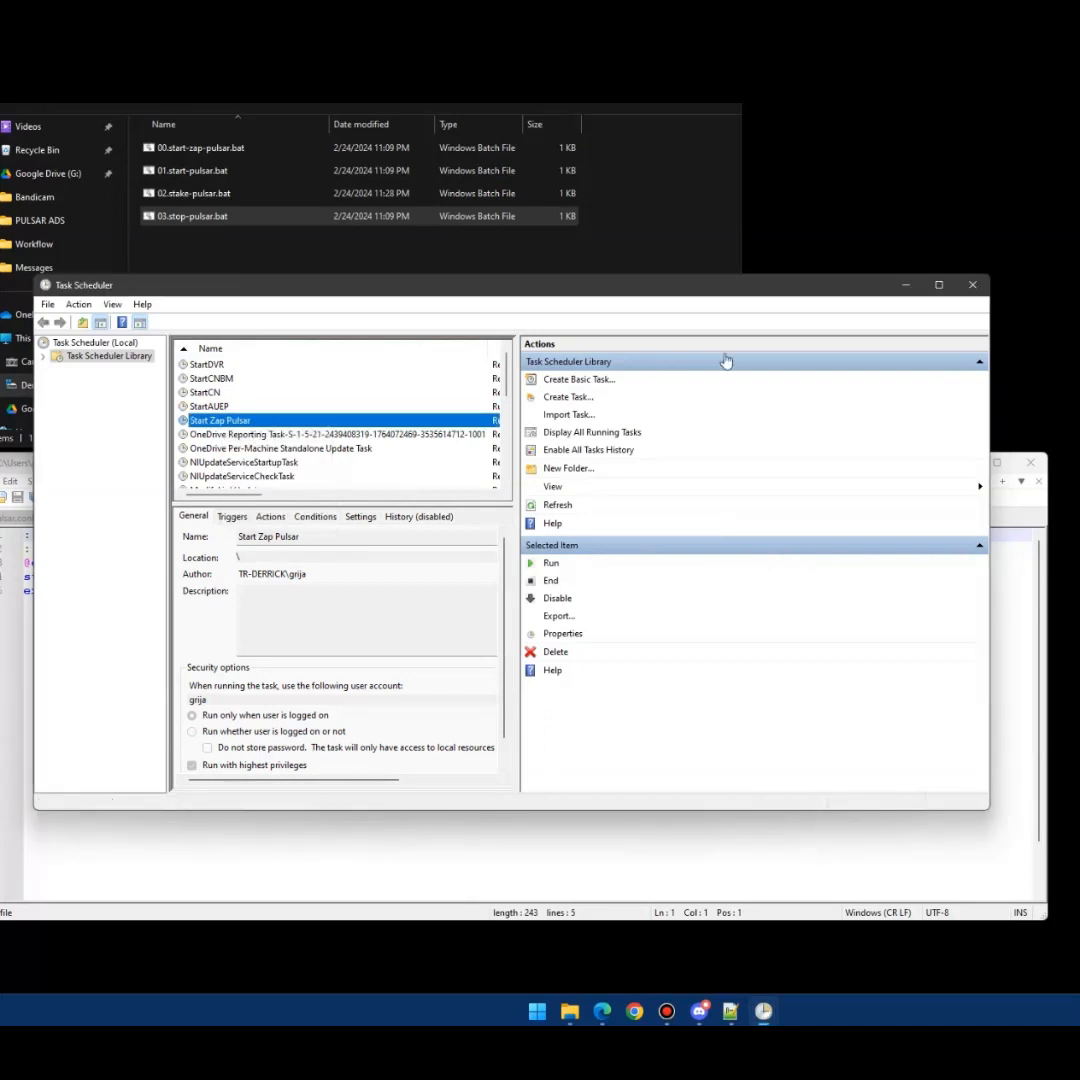
{"action": "left_click", "coordinate": [903, 287]}
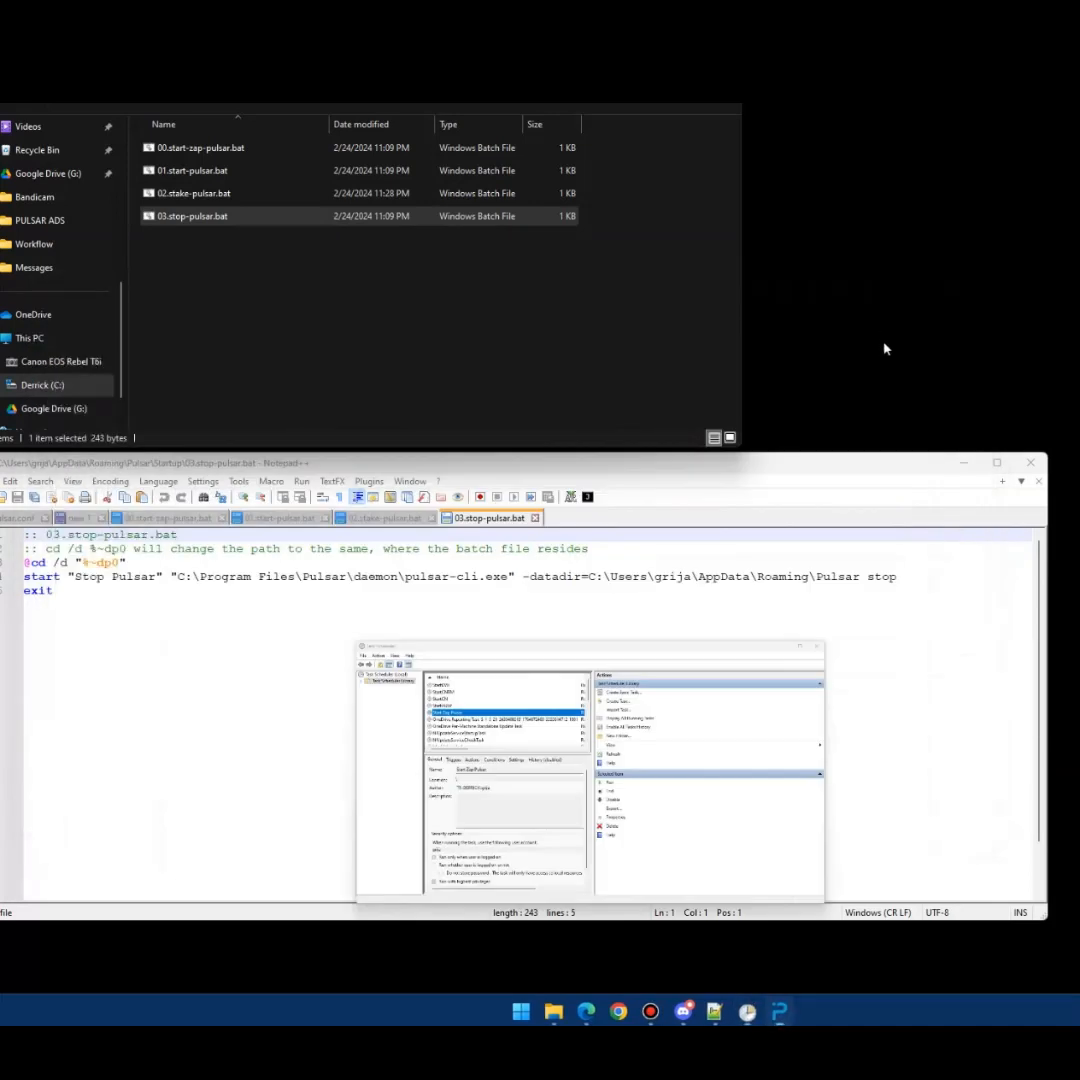
- Minimize Notepad++ with 03.stop-pulsar.bat still loaded
{"action": "left_click", "coordinate": [968, 463]}
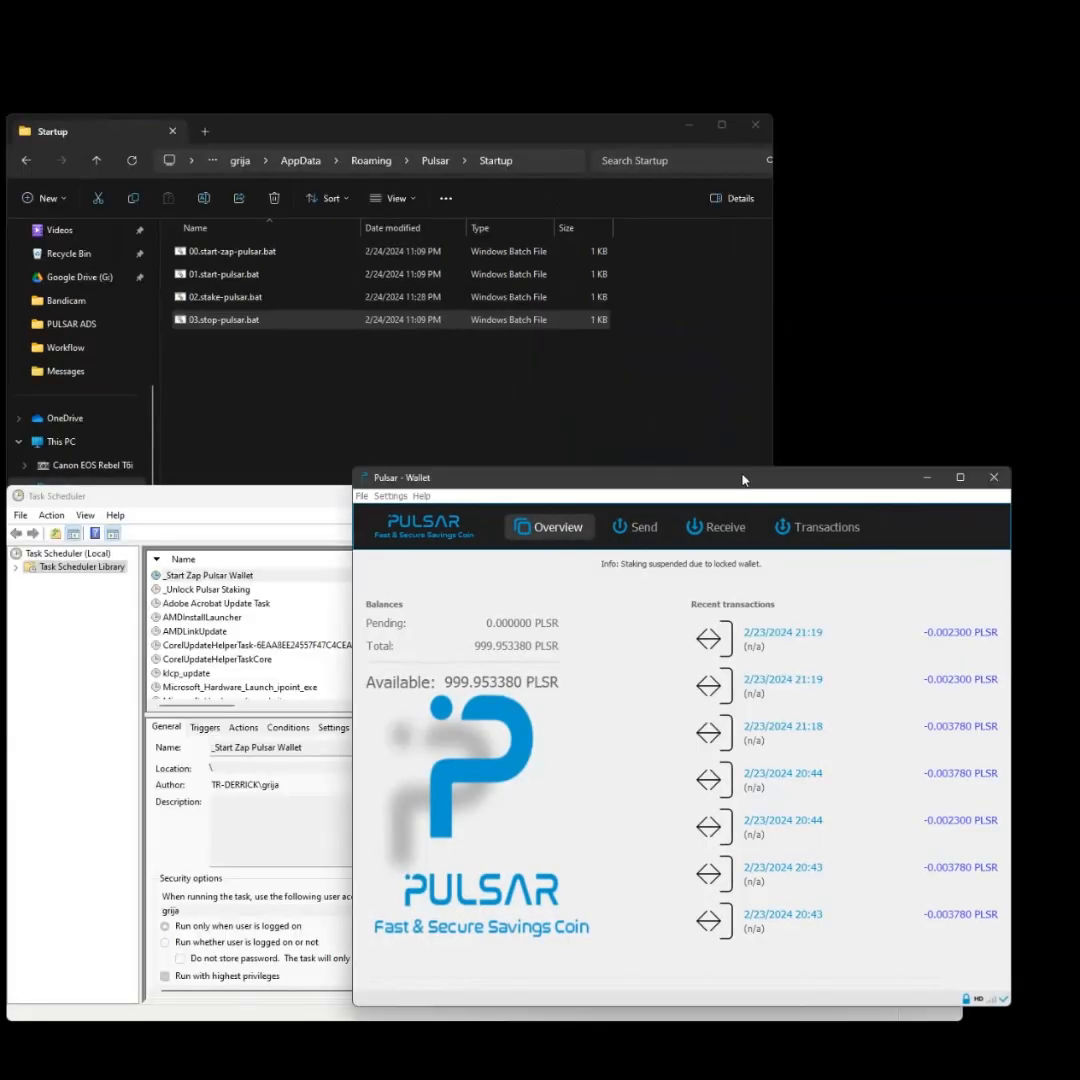
- Move the Pulsar Wallet window up and to the right, then bring Task Scheduler forward
{"action": "left_click_drag", "start_coordinate": [743, 480], "coordinate": [776, 390]}
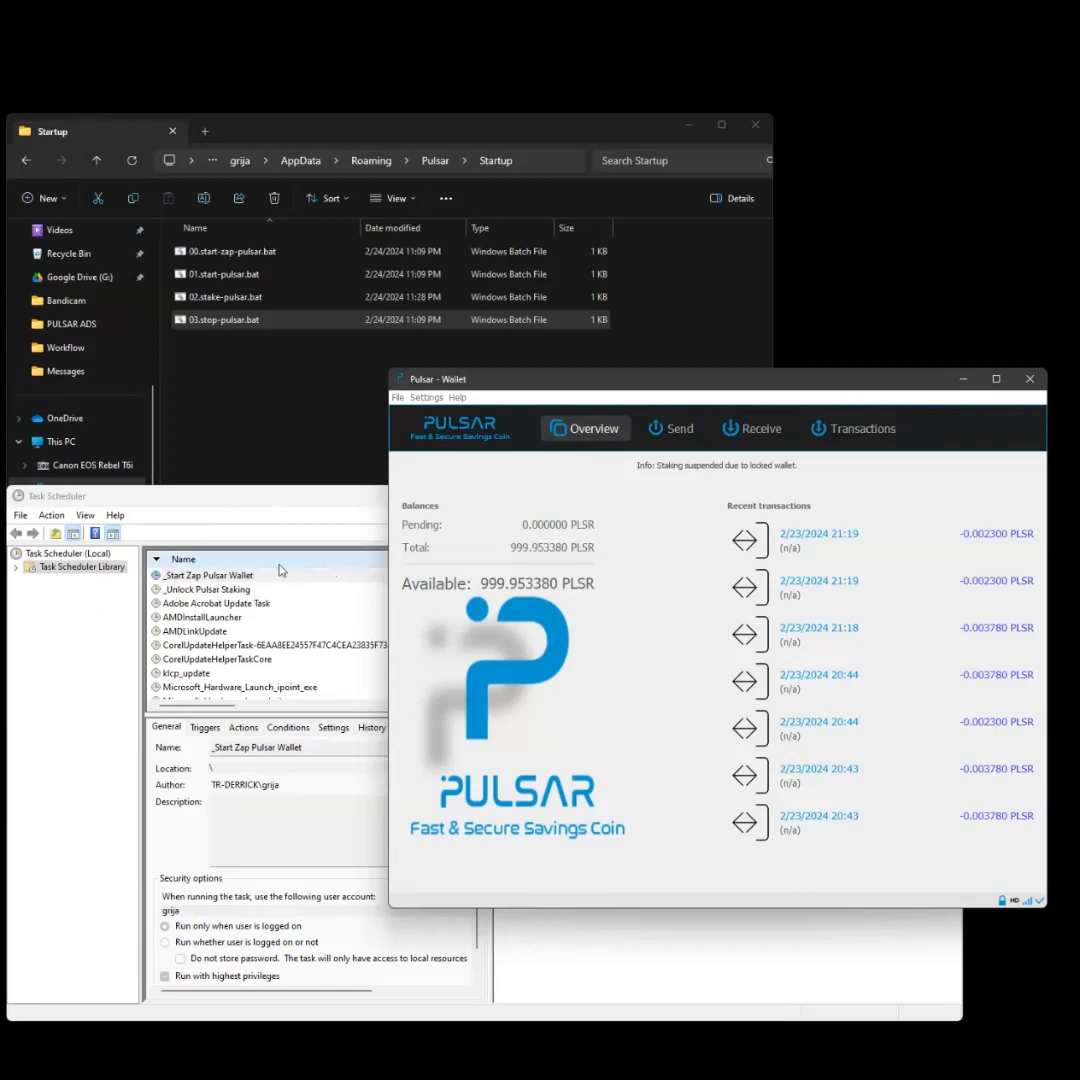
{"action": "left_click", "coordinate": [244, 574]}
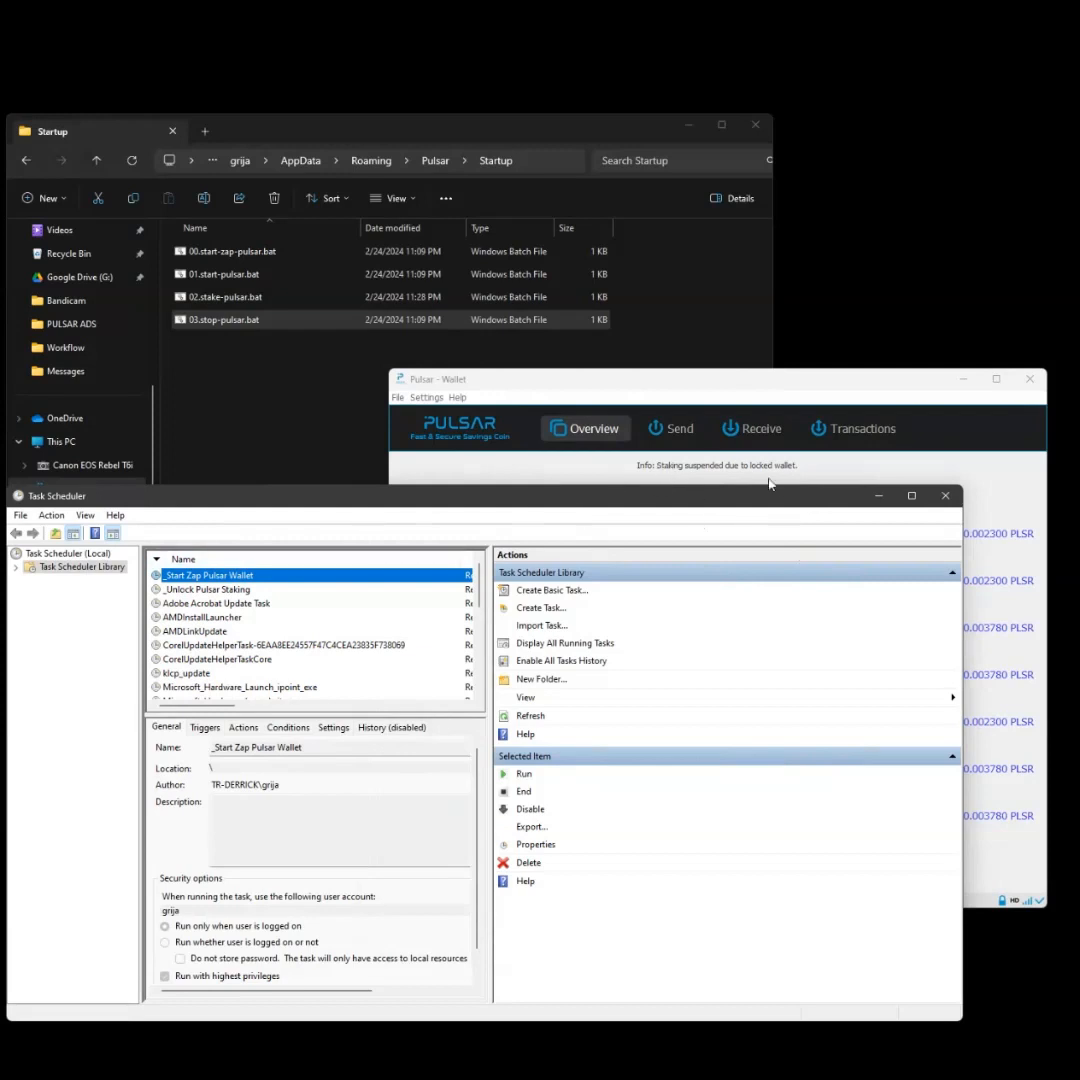
- Run _Unlock Pulsar Staking now from its context menu, then bring Pulsar Wallet forward
{"action": "left_click", "coordinate": [204, 591]}
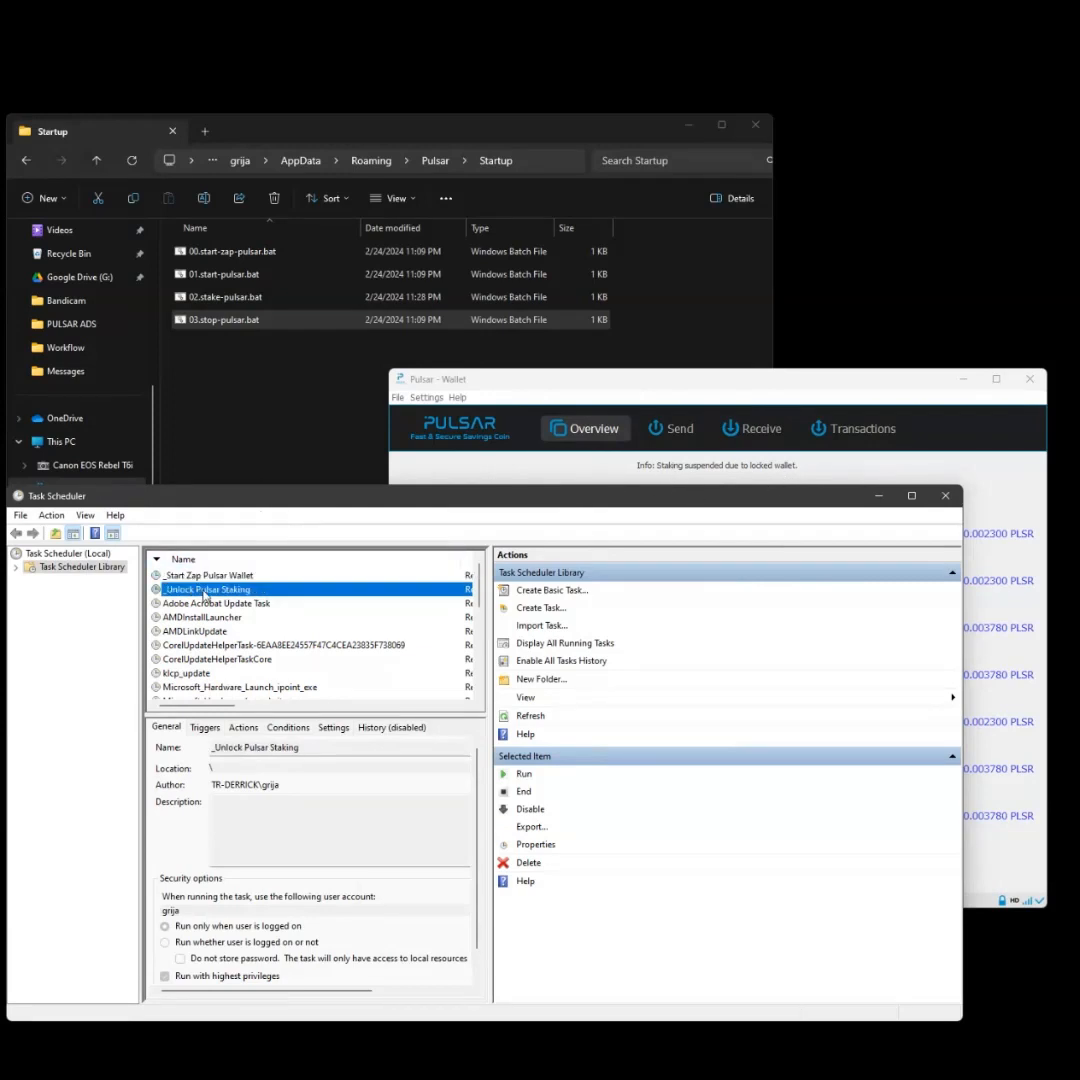
{"action": "right_click", "coordinate": [204, 593]}
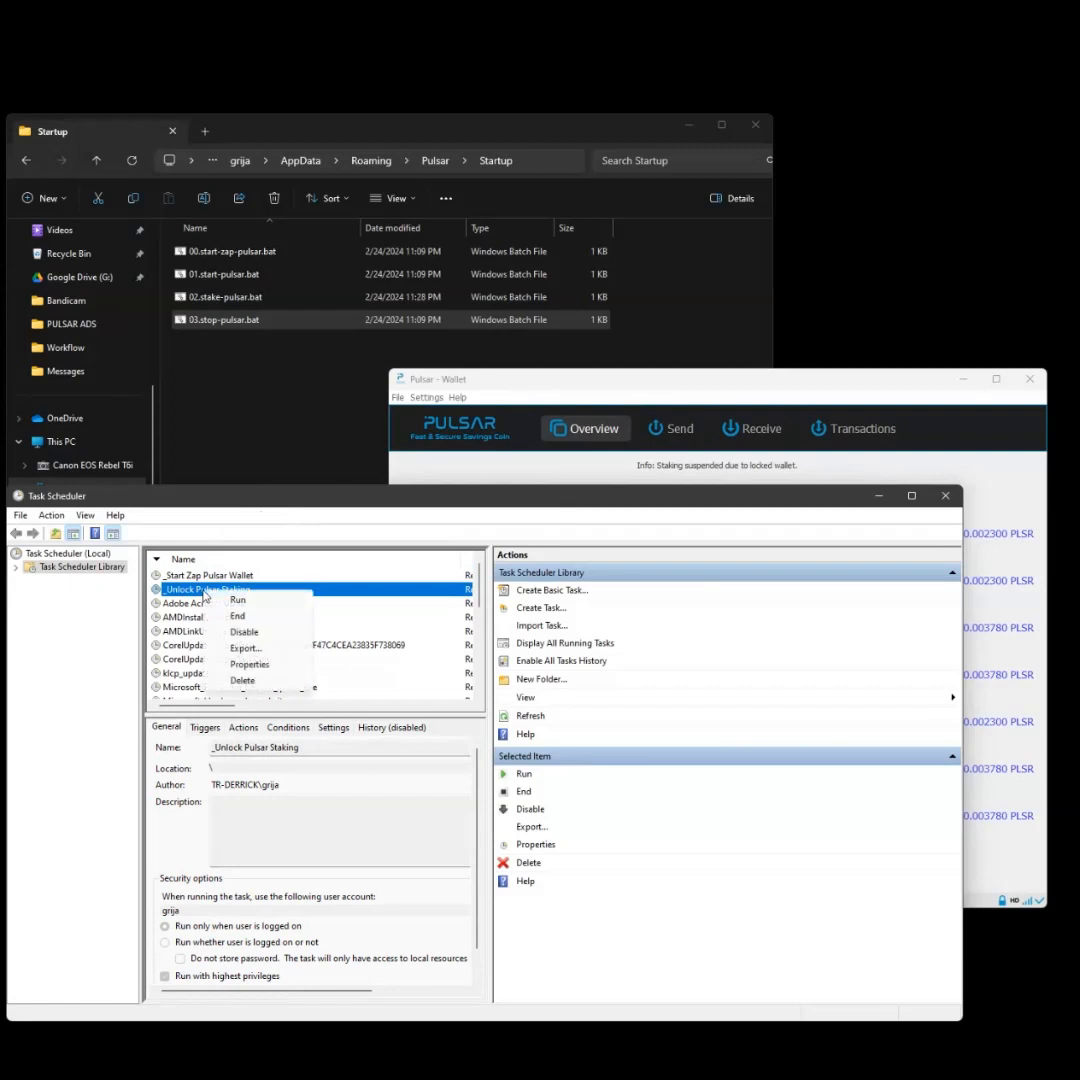
{"action": "left_click", "coordinate": [259, 601]}
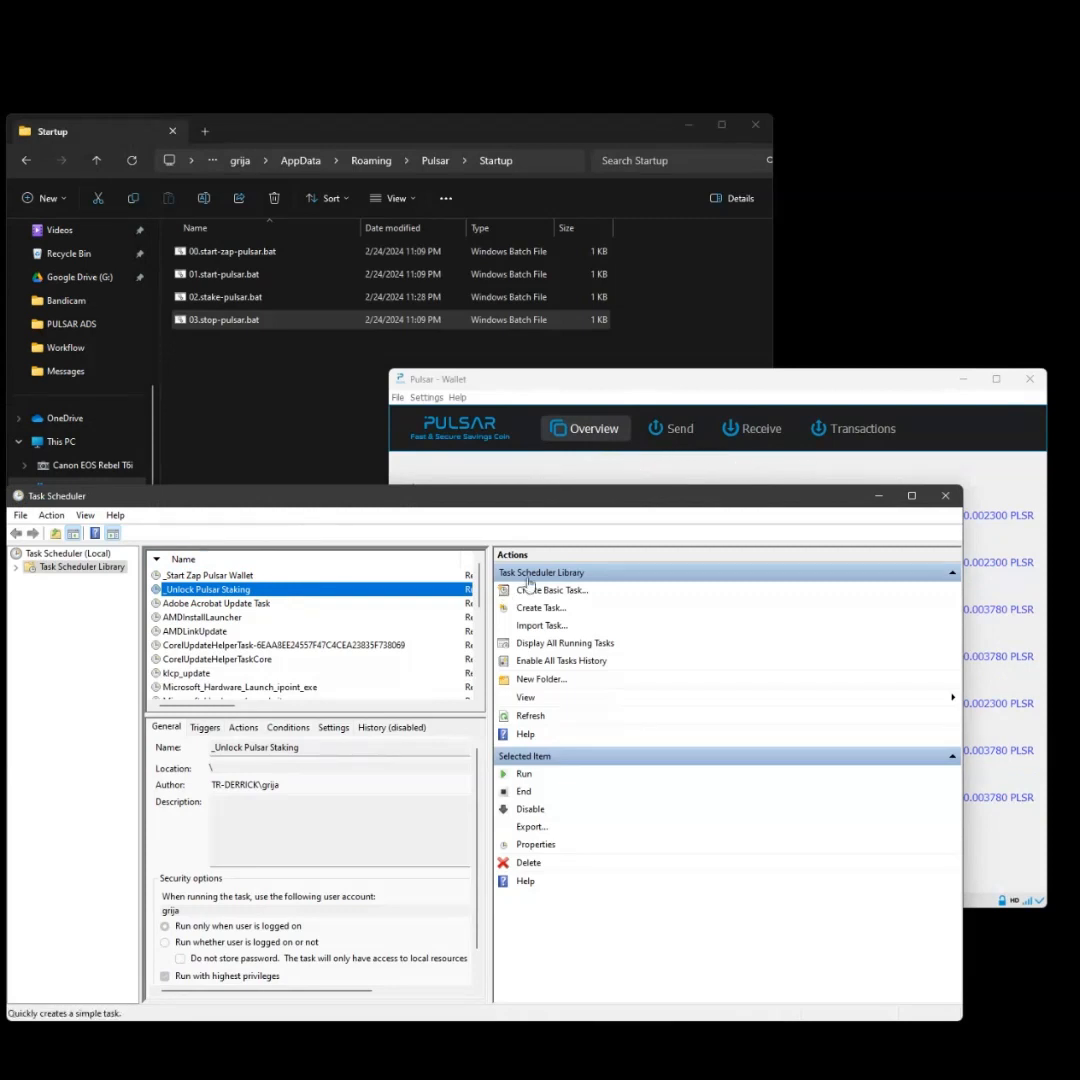
{"action": "left_click", "coordinate": [607, 390]}
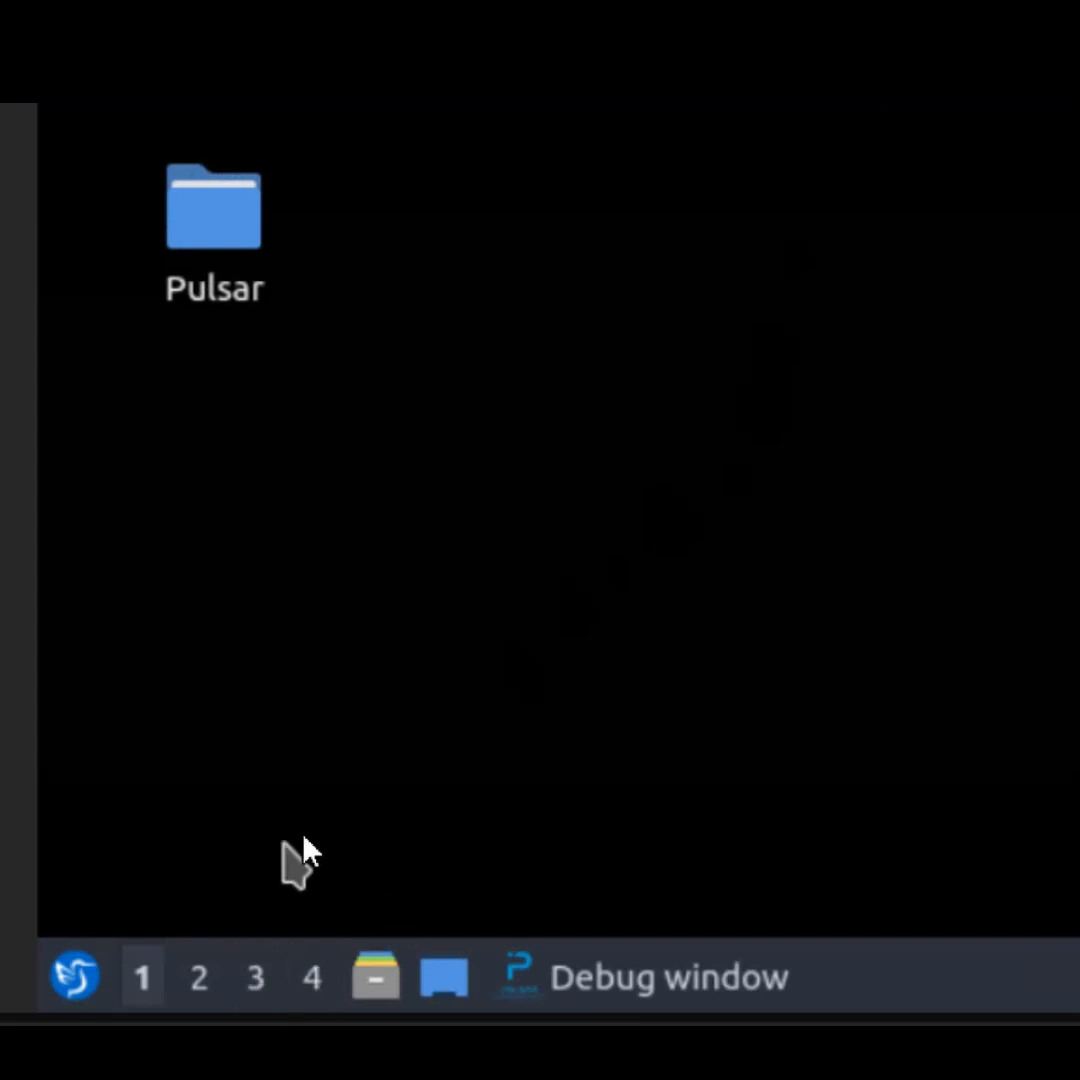
- Open Session Settings through the LXQt menu's Preferences > LXQt Settings
{"action": "left_click", "coordinate": [78, 990]}
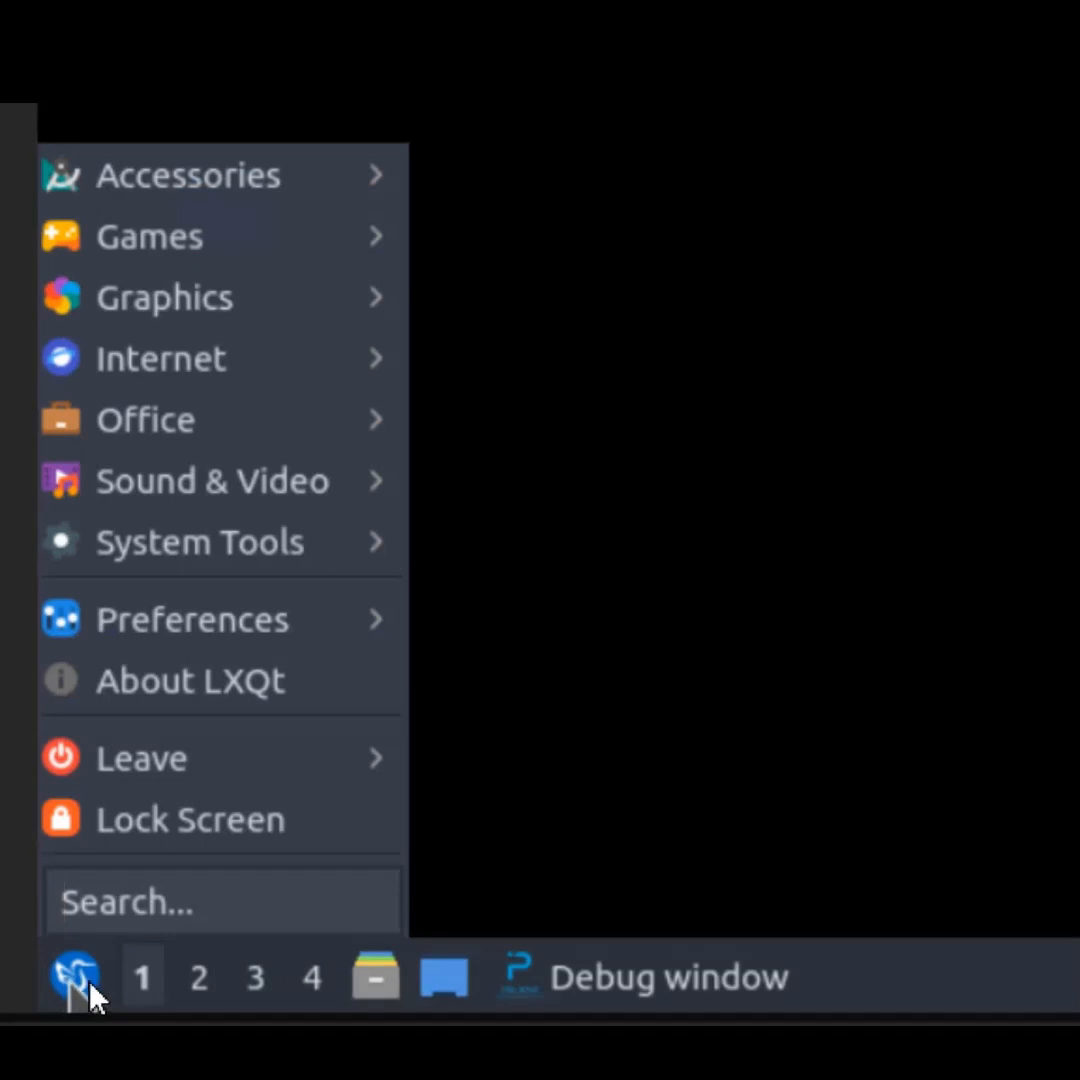
{"action": "mouse_move", "coordinate": [218, 636]}
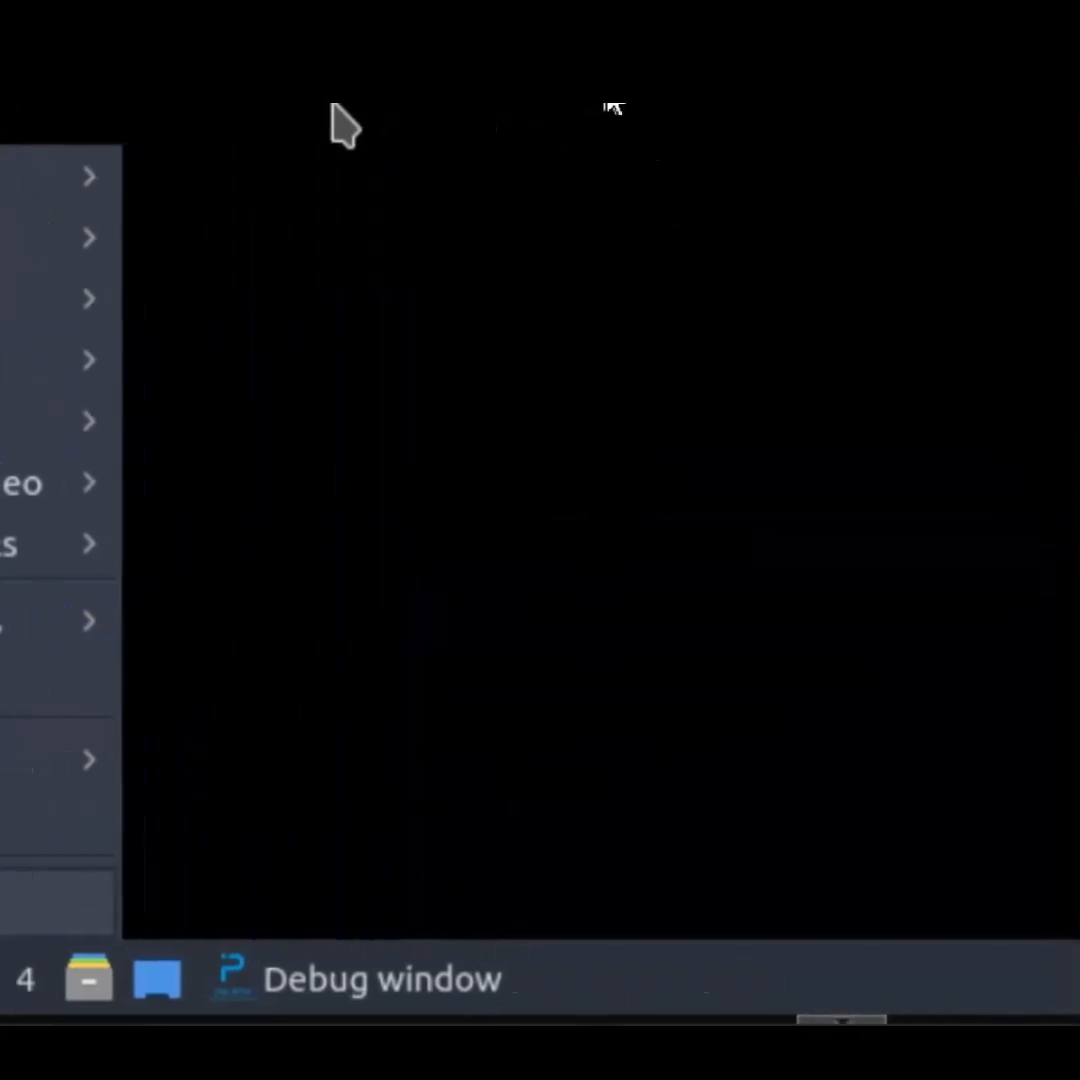
{"action": "mouse_move", "coordinate": [60, 620]}
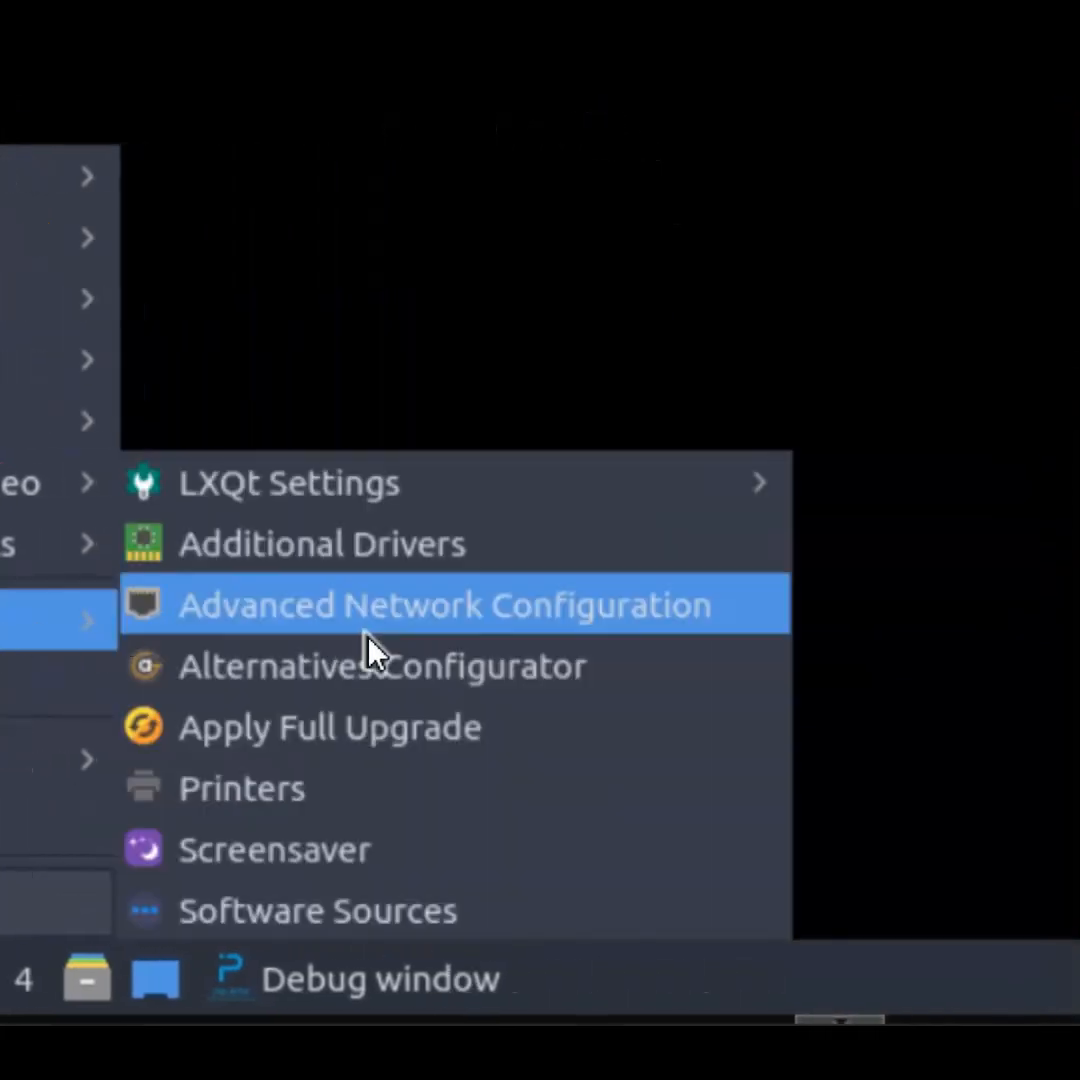
{"action": "mouse_move", "coordinate": [368, 507]}
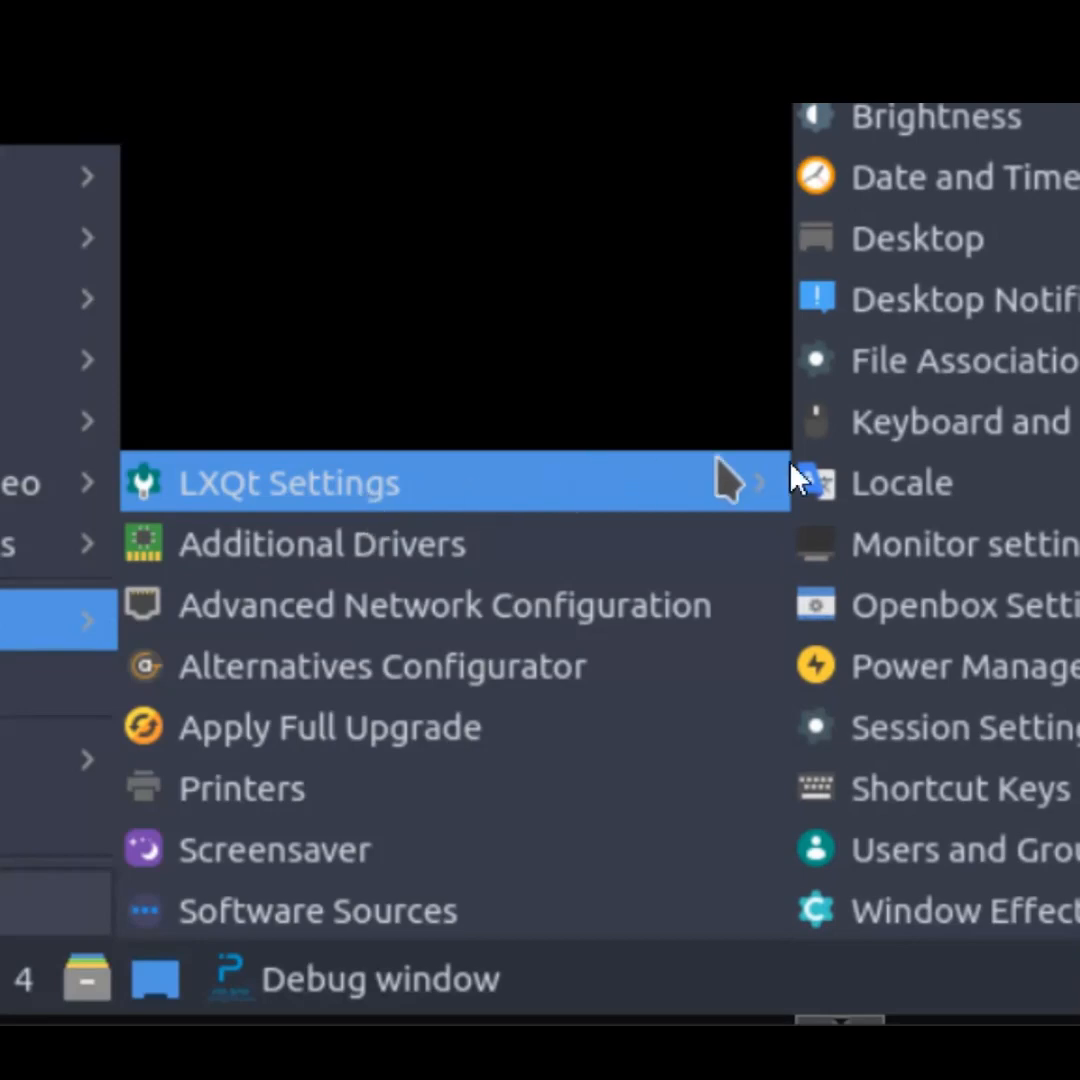
{"action": "left_click", "coordinate": [945, 752]}
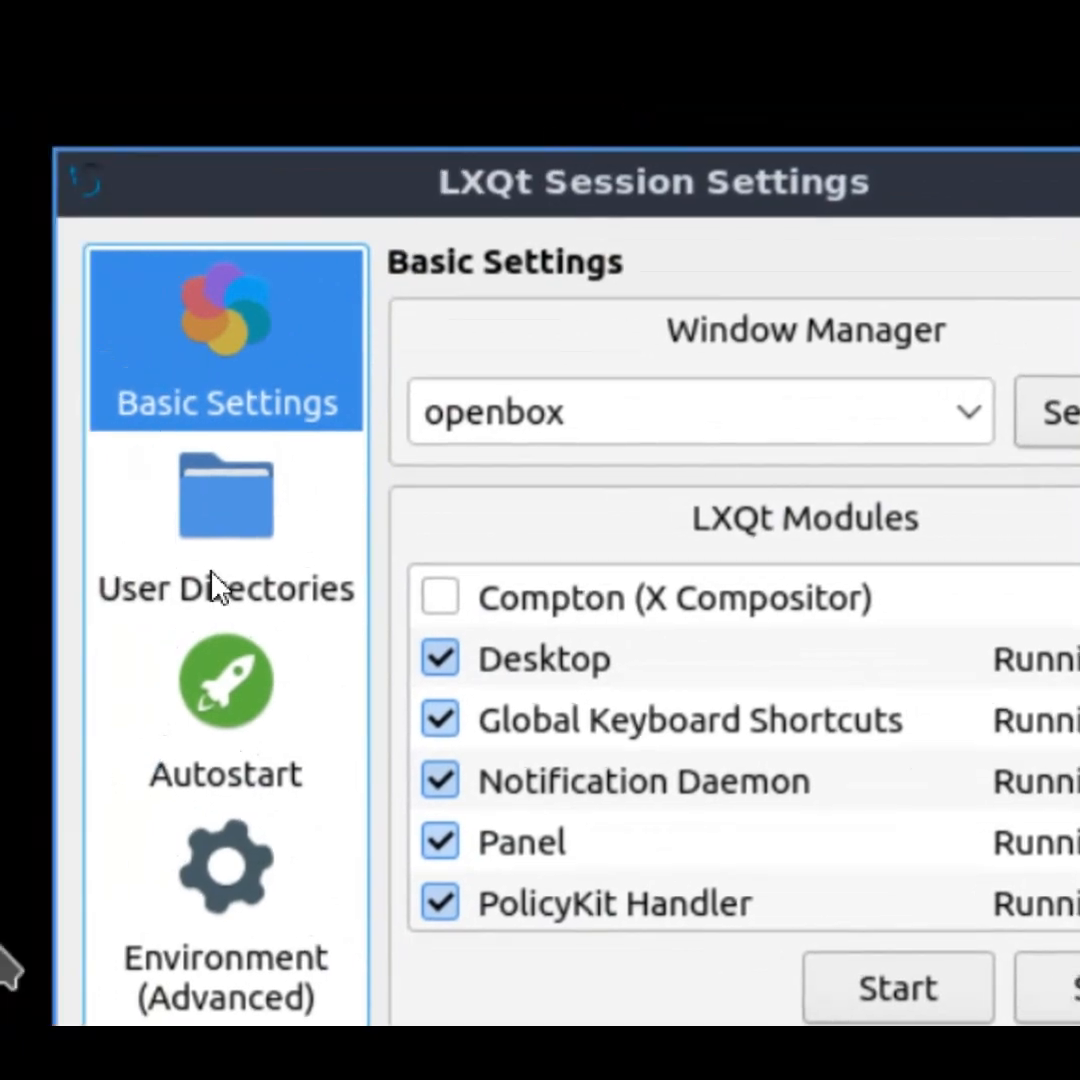
- Show the Autostart page and select Pulsar Zap under Global Autostart
{"action": "left_click", "coordinate": [222, 718]}
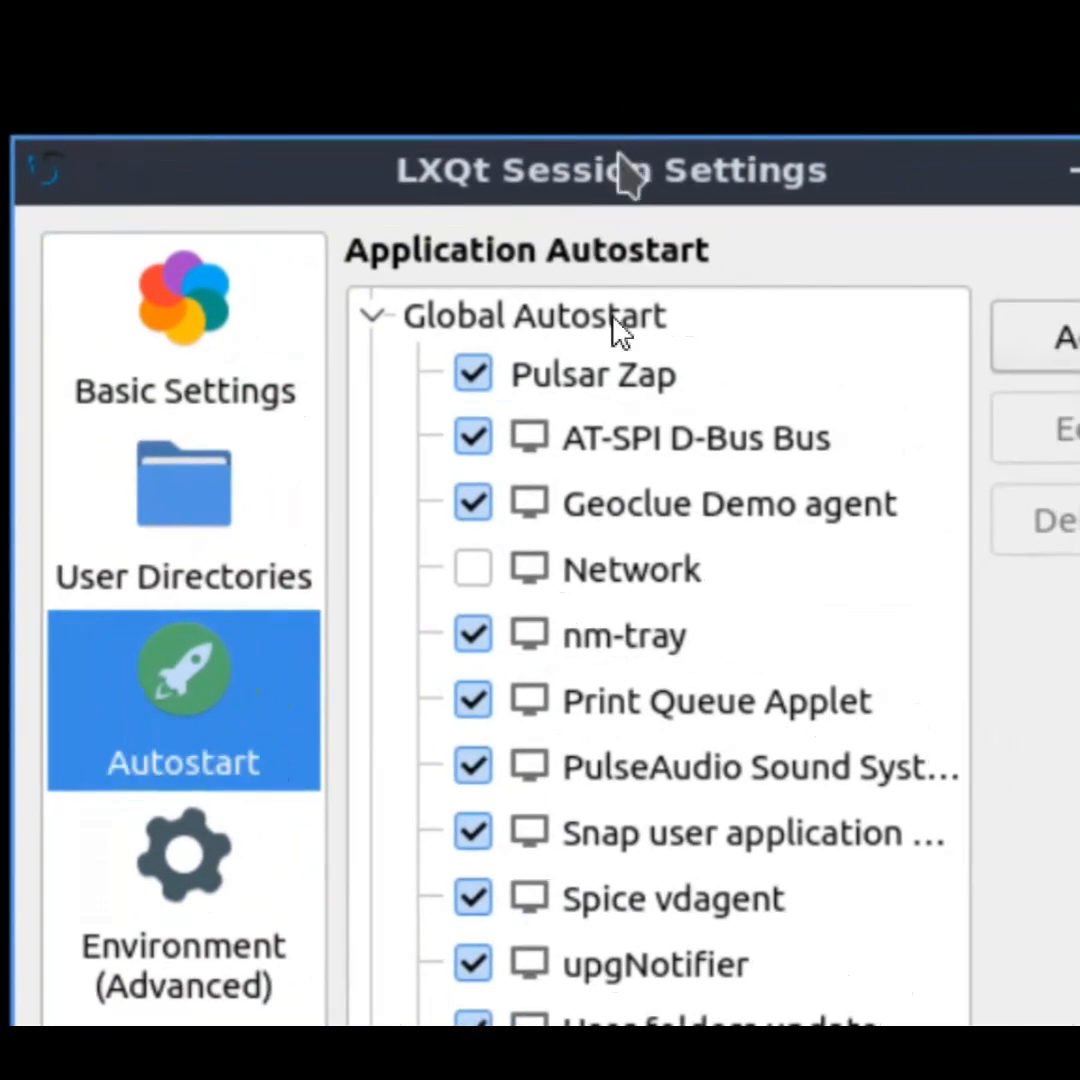
{"action": "left_click", "coordinate": [624, 393]}
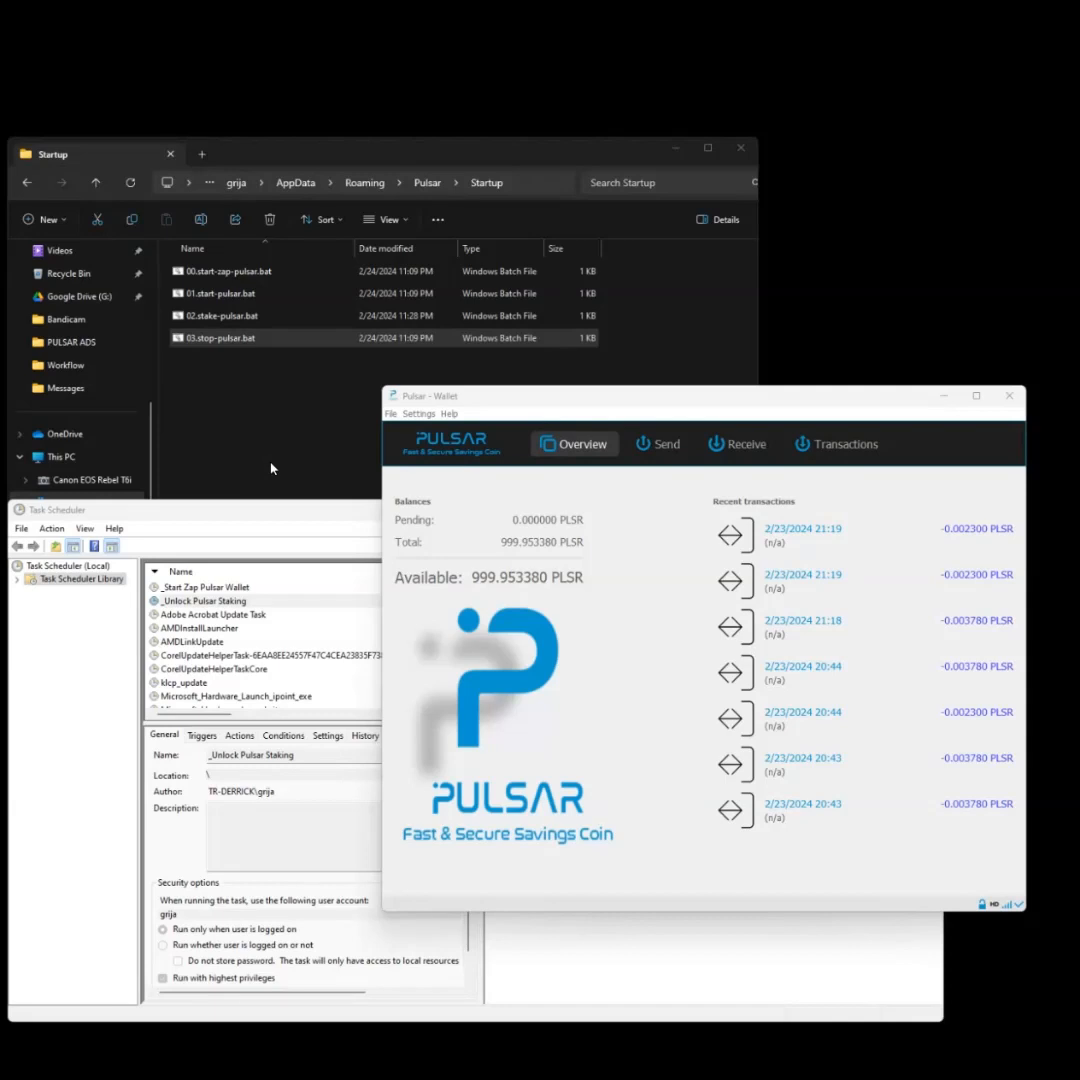
- Bring Task Scheduler forward and close it, leaving the 999.953380 PLSR wallet overview visible
{"action": "left_click", "coordinate": [304, 514]}
{"action": "left_click", "coordinate": [927, 511]}
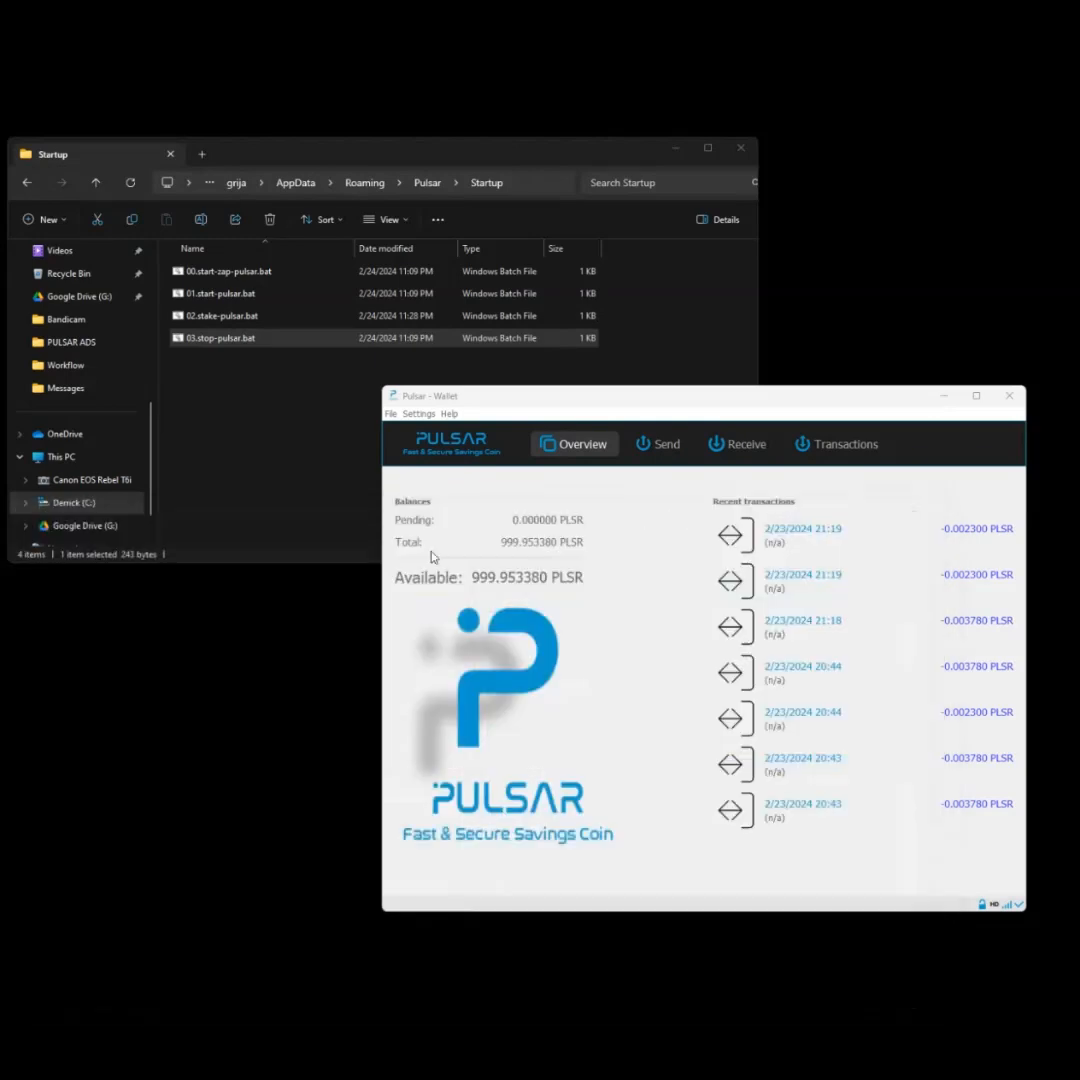